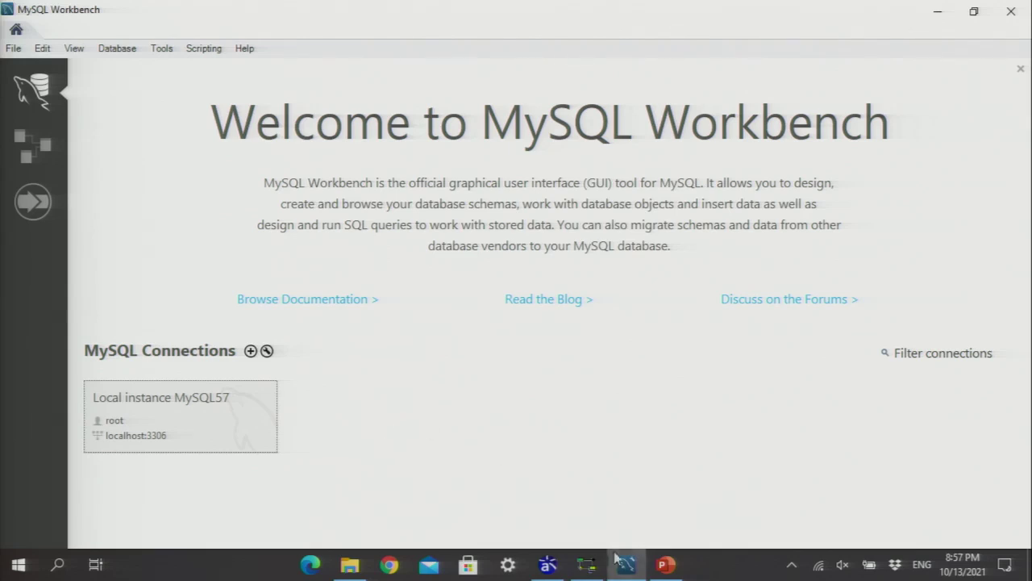
Switch to brModelo, create a new logical diagram and place a table near the upper-left corner of its canvas
left_click(587, 565)
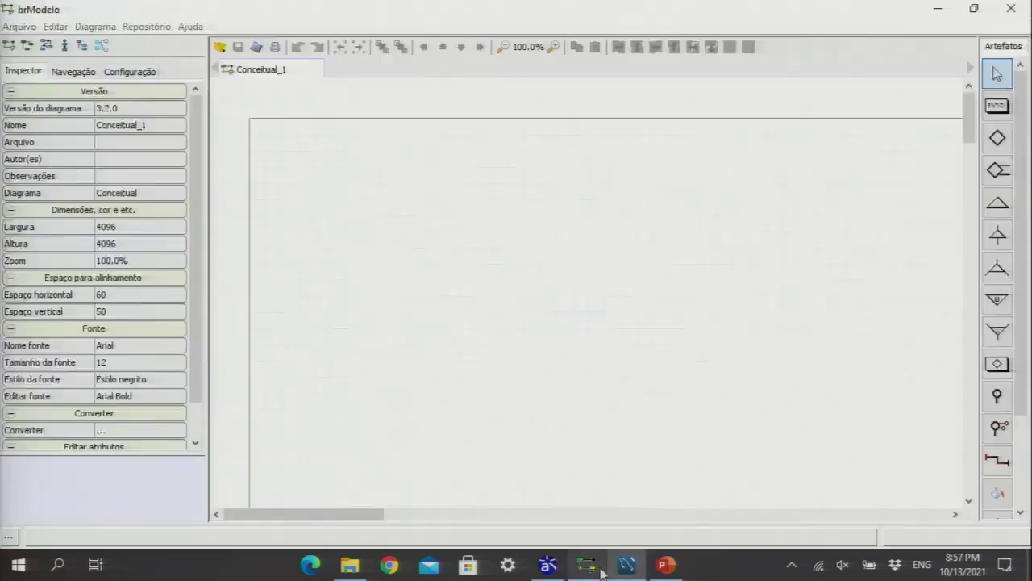
left_click(27, 46)
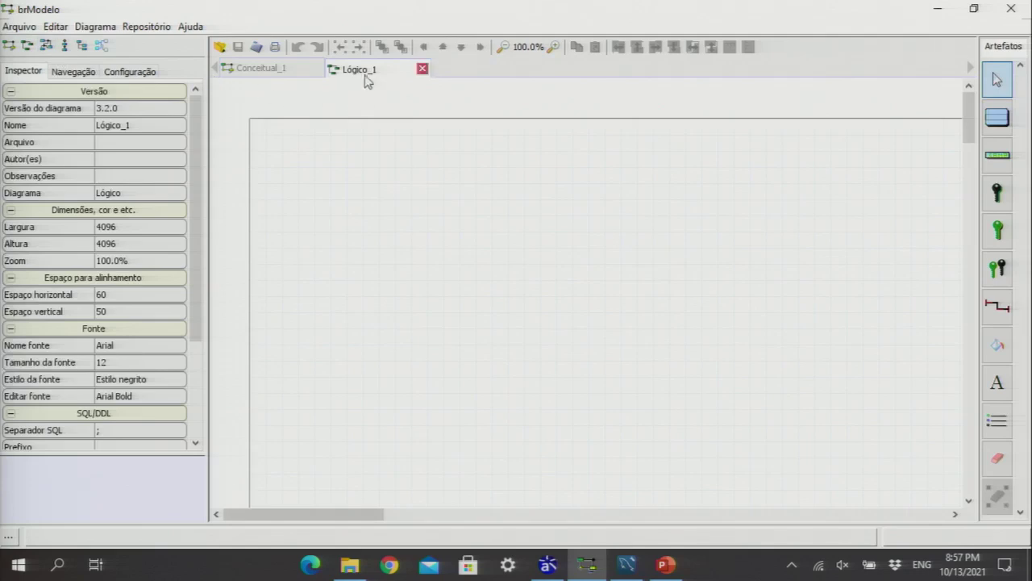
left_click(997, 118)
left_click(334, 173)
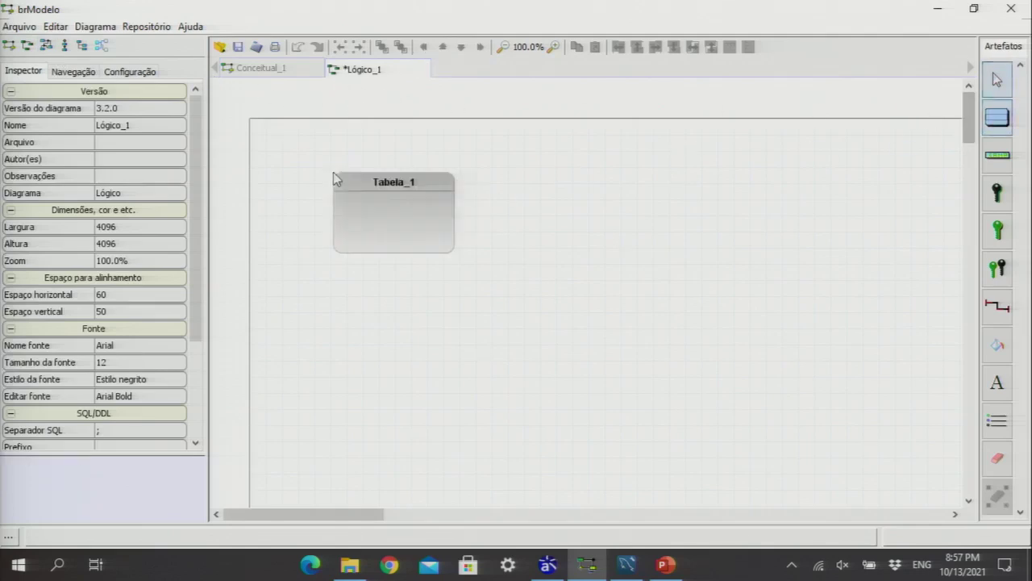
Switch to MySQL Workbench and create a new model with an EER diagram, leaving the empty diagram open
left_click(628, 565)
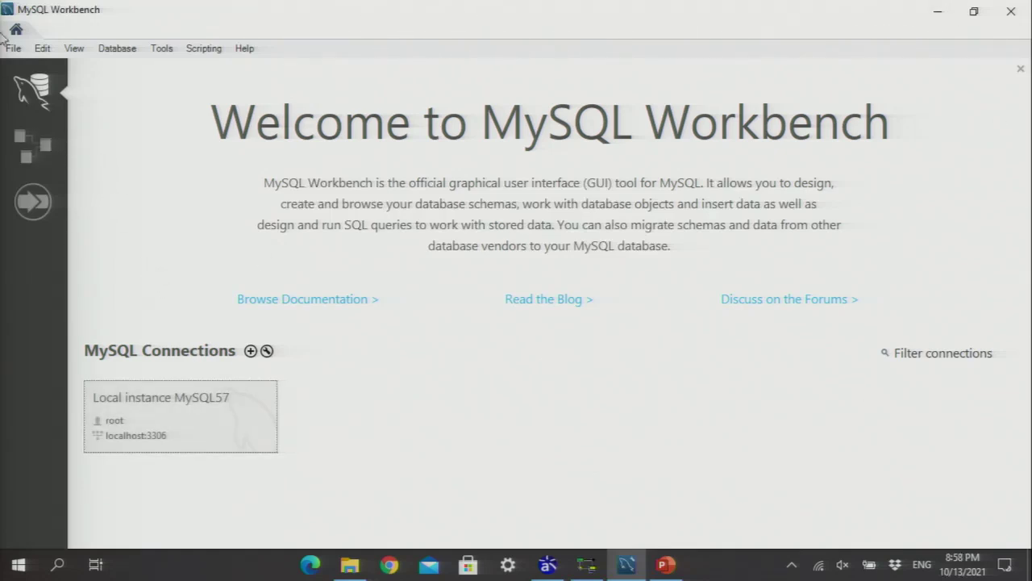
left_click(39, 153)
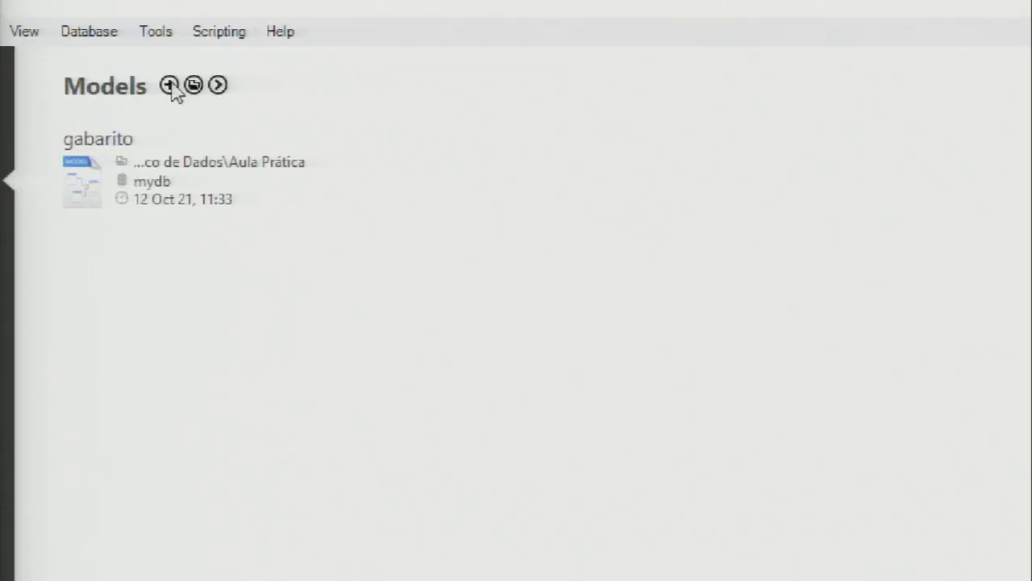
left_click(170, 85)
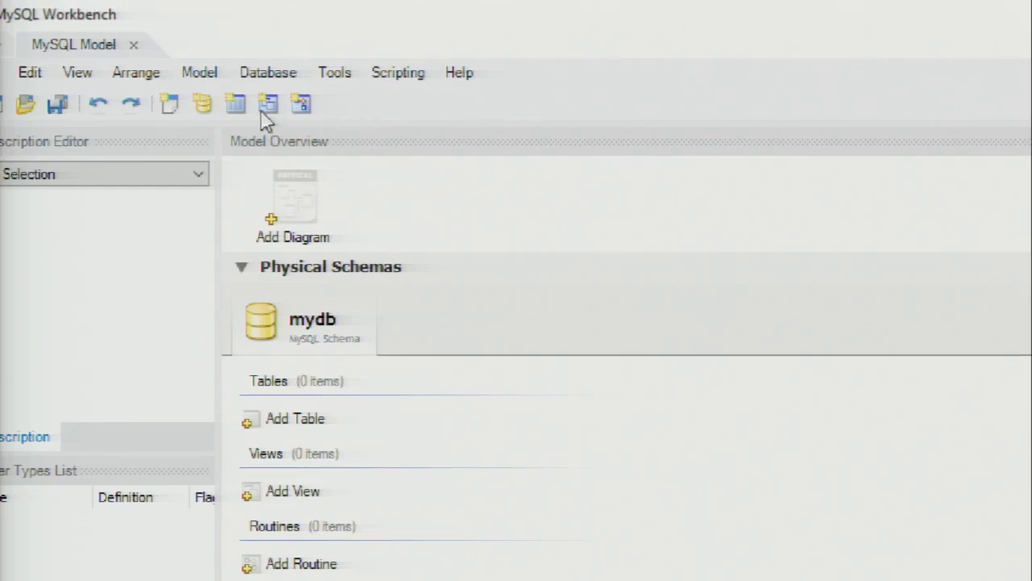
double_click(302, 211)
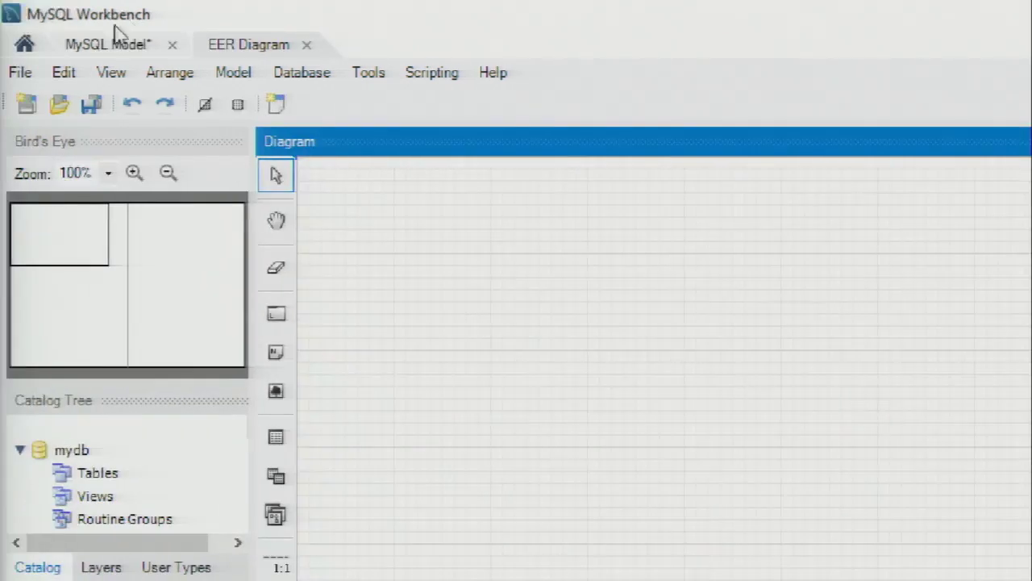
left_click(78, 44)
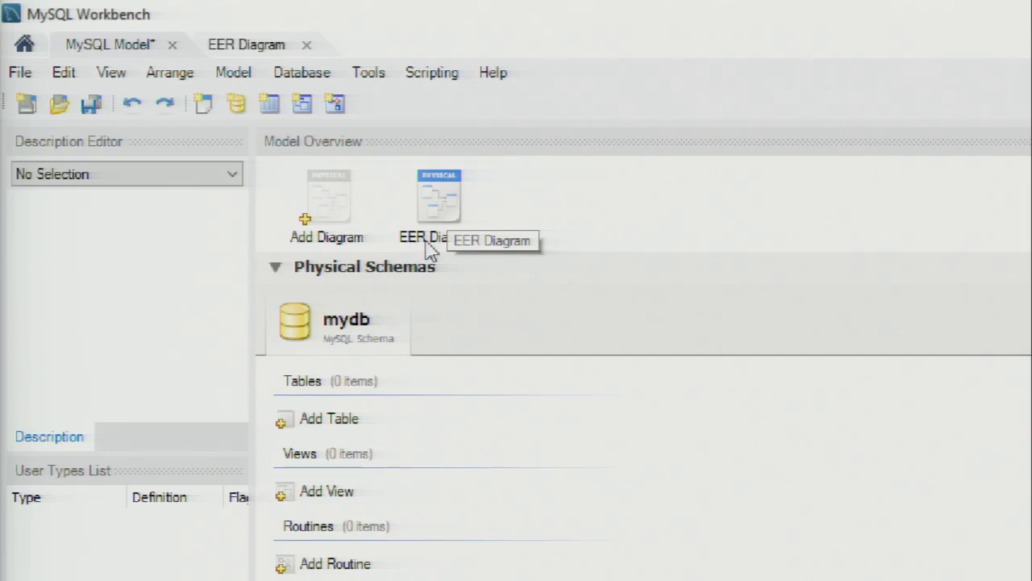
left_click(246, 46)
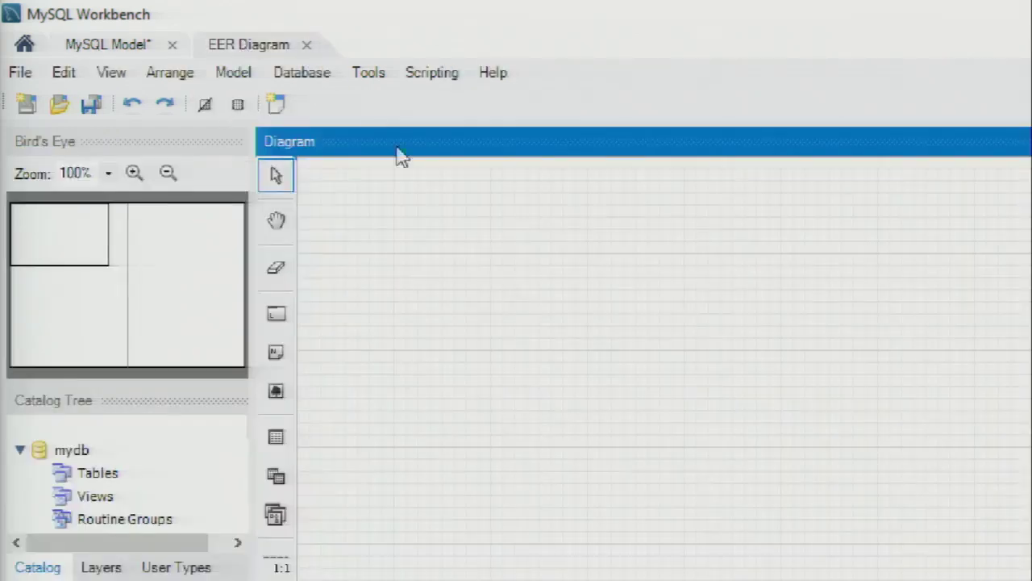
Place a new table on the EER diagram and name it Livro
left_click(276, 436)
left_click(403, 271)
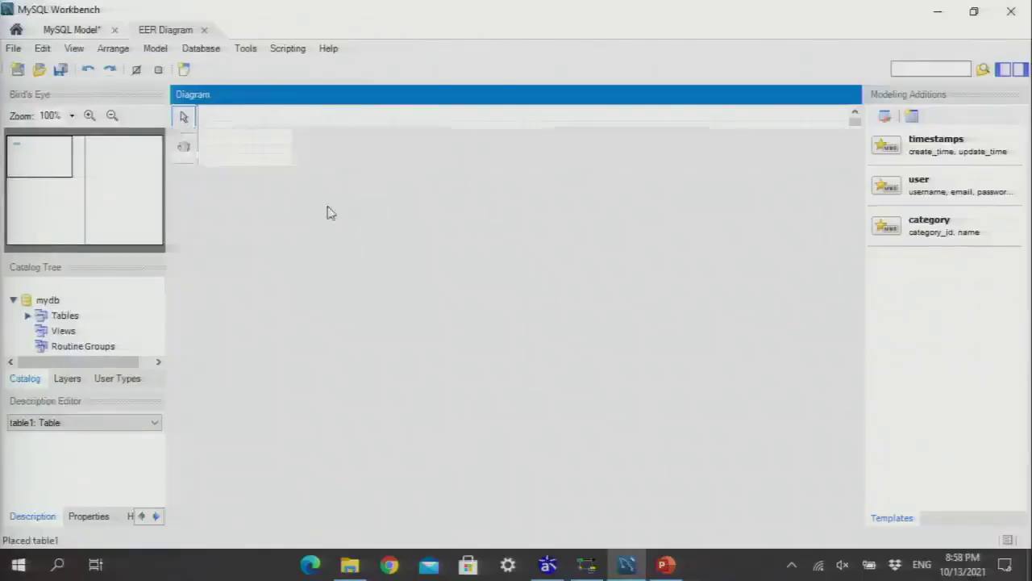
double_click(491, 284)
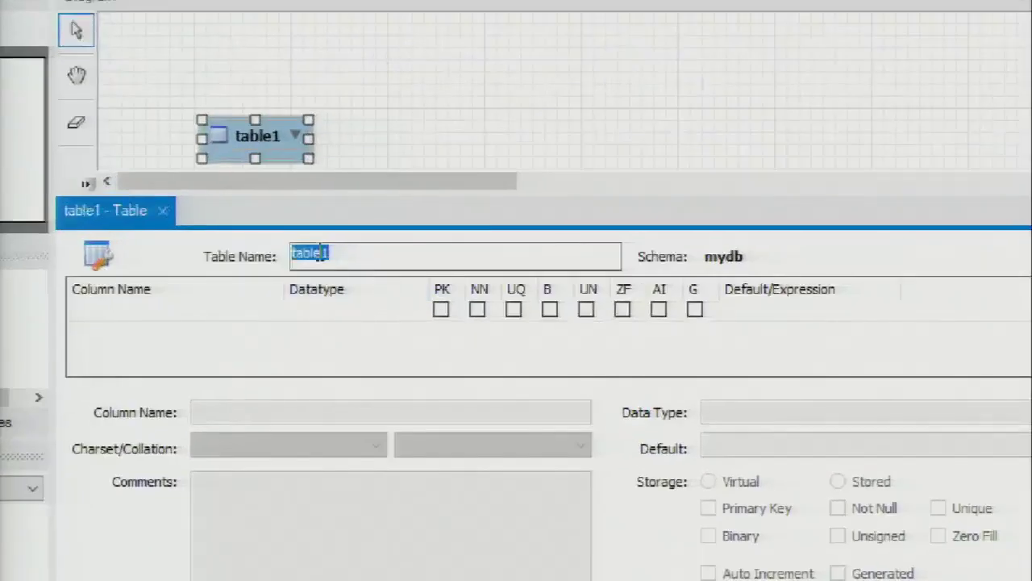
left_click(359, 265)
double_click(340, 266)
type("Livro")
key("Return")
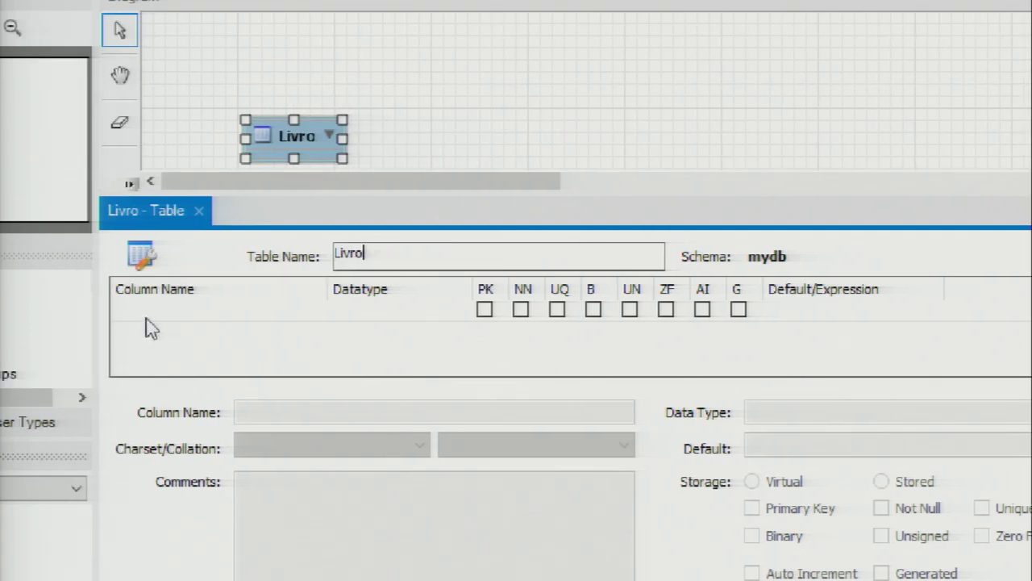
Add the column idLivro of type INT to the Livro table and make it the primary key
left_click(104, 325)
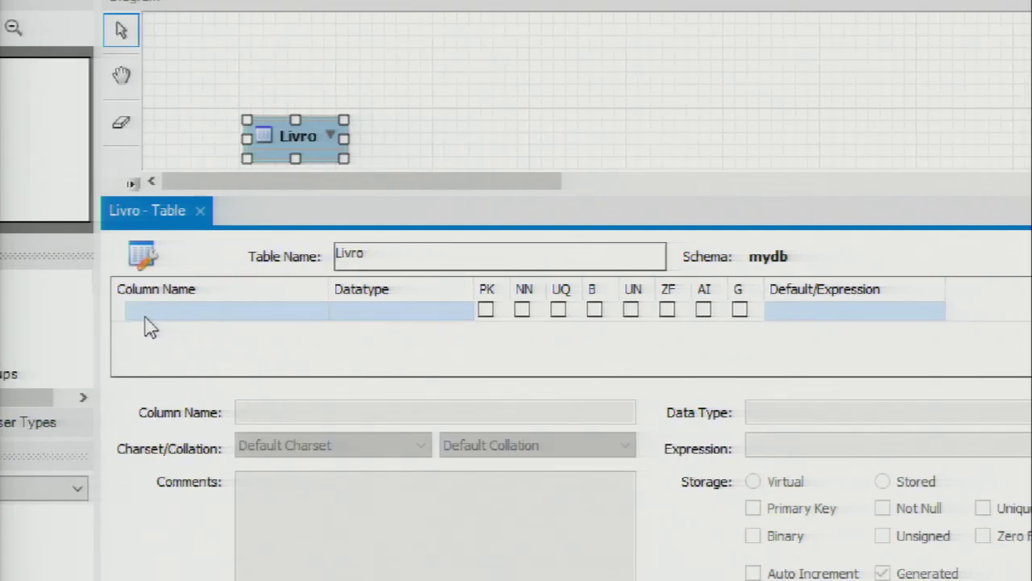
double_click(144, 319)
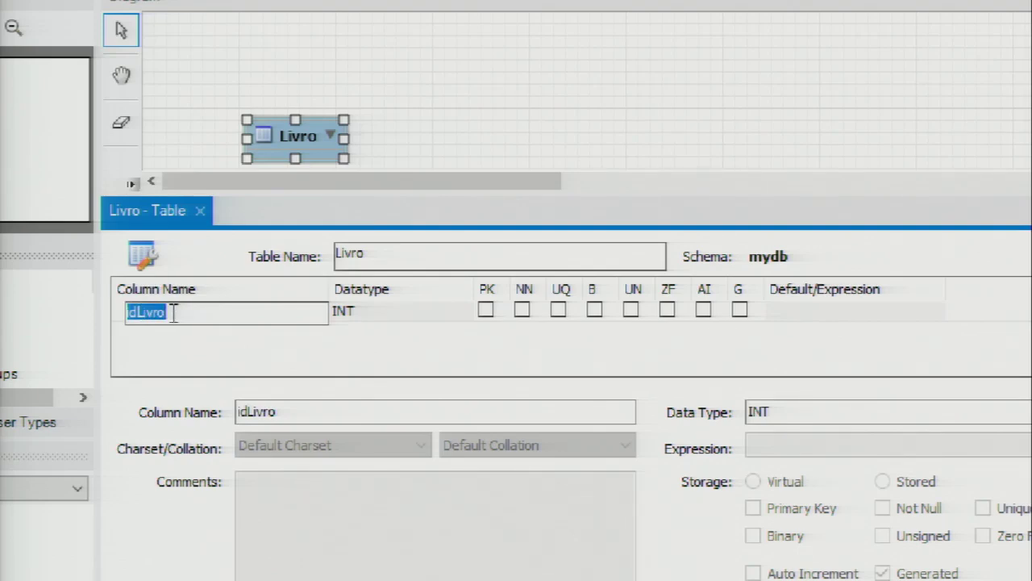
left_click(486, 312)
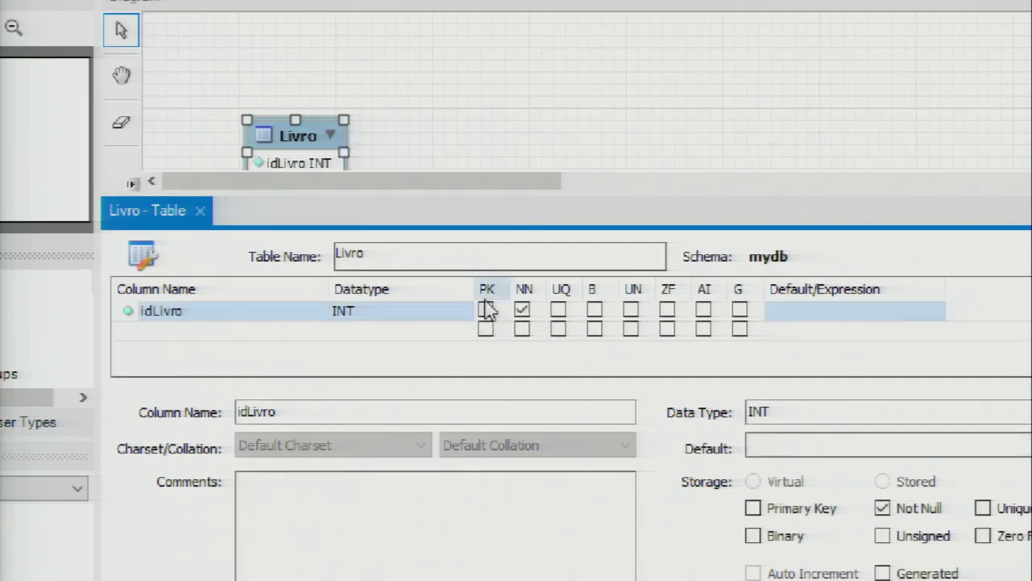
left_click(487, 312)
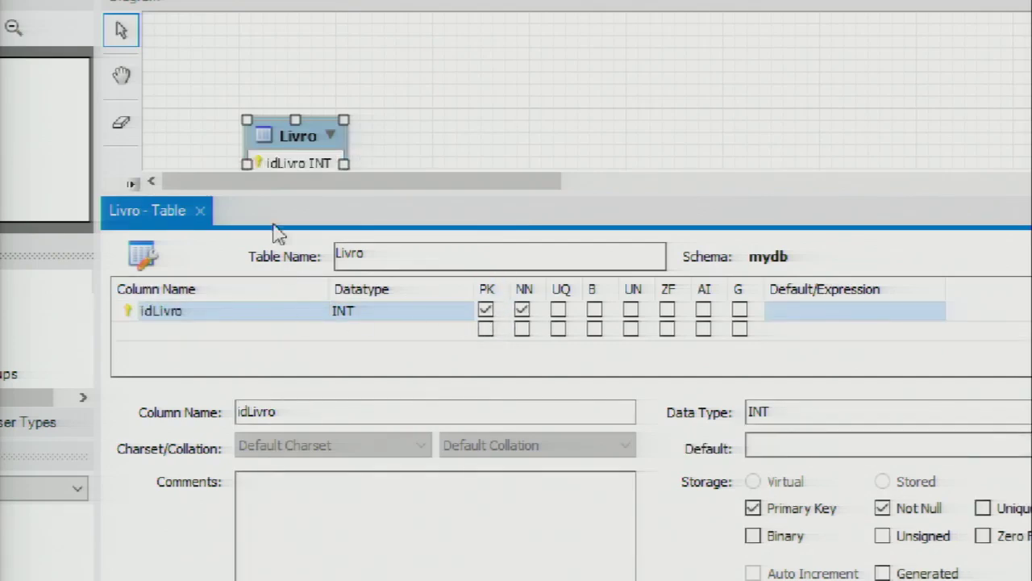
Add a column named titulo with data type VARCHAR(50) to the Livro table
double_click(148, 330)
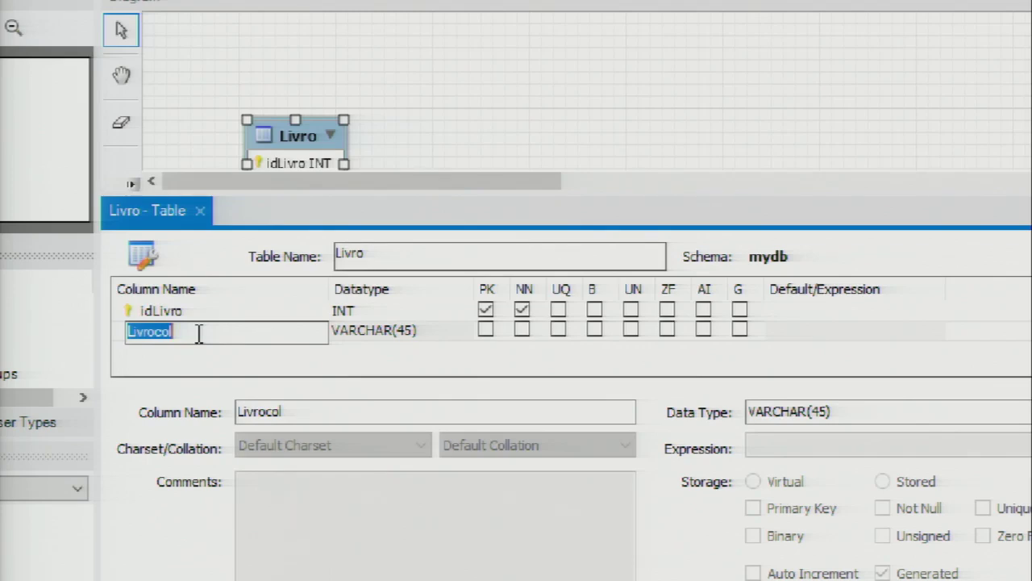
type("titulo")
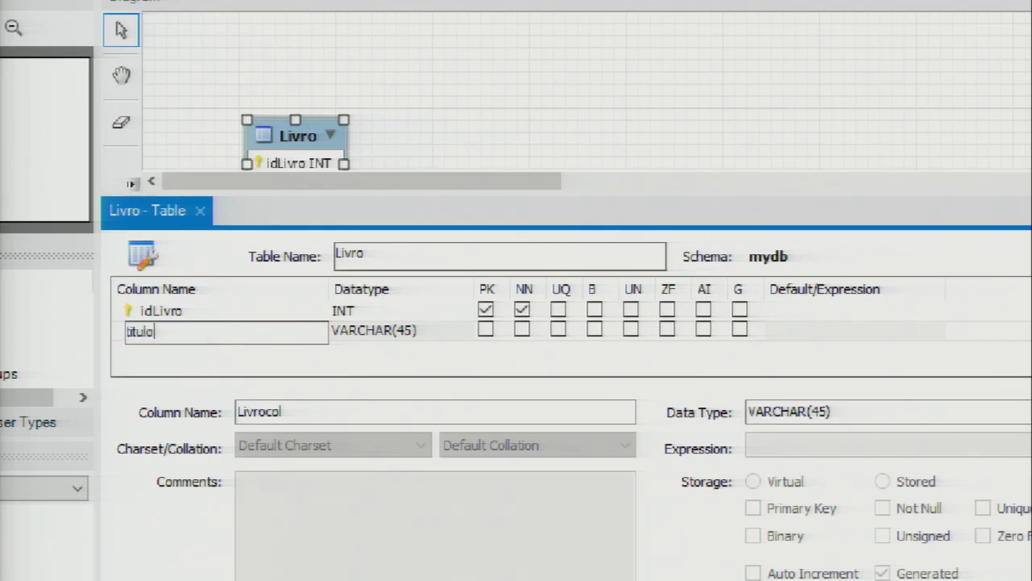
left_click(421, 334)
left_click(421, 335)
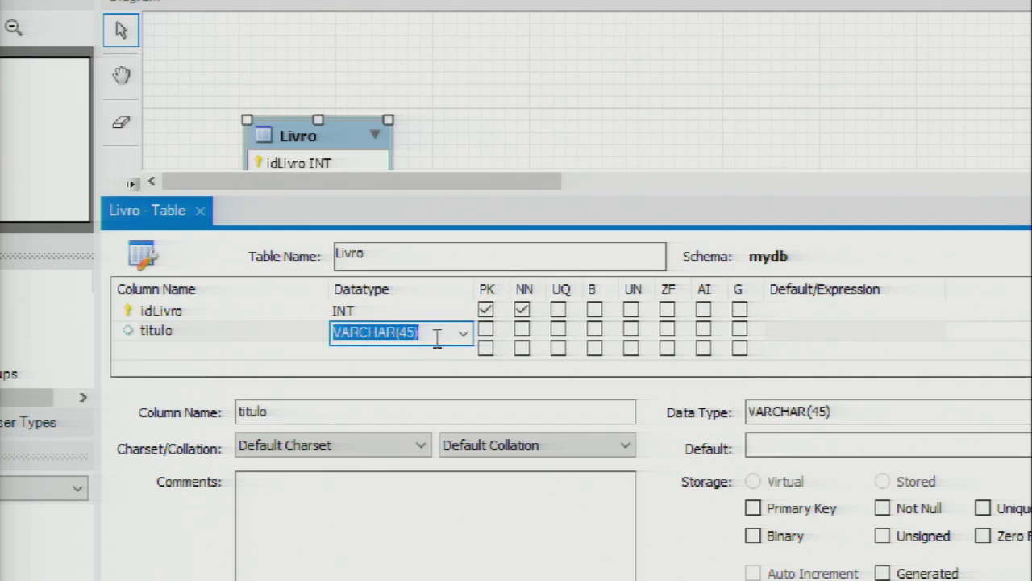
left_click(462, 333)
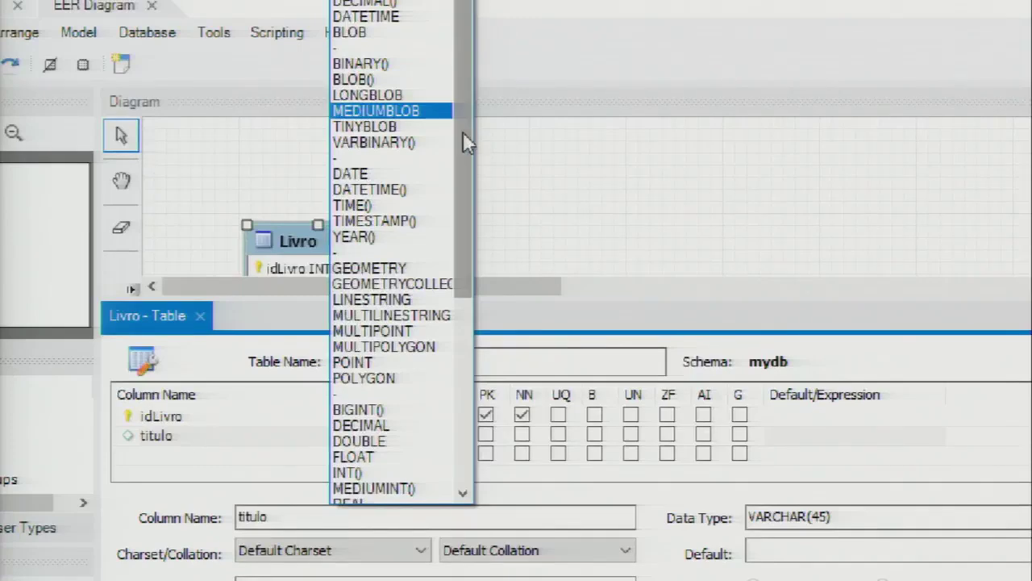
left_click_drag(459, 127, 459, 280)
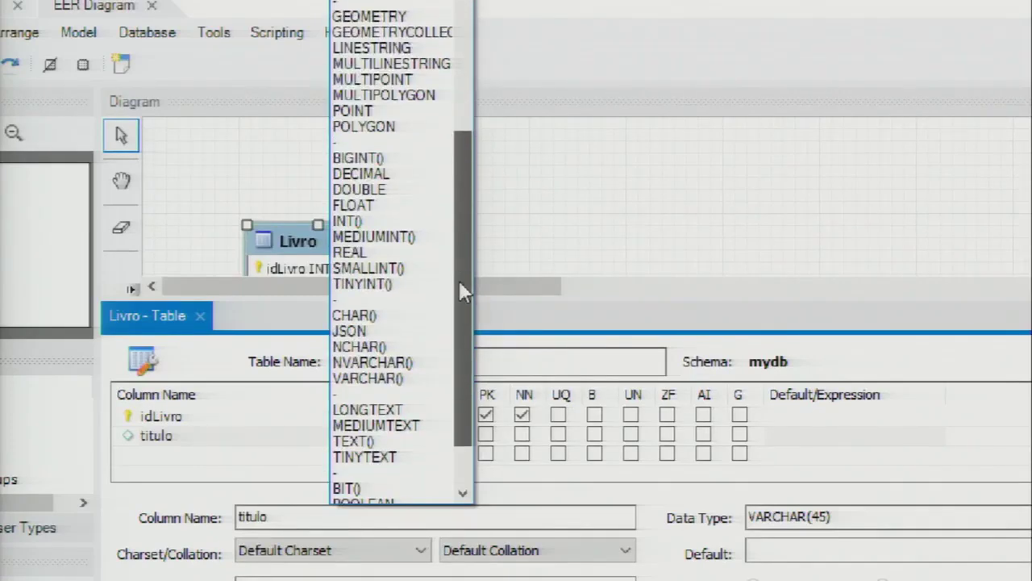
left_click(388, 379)
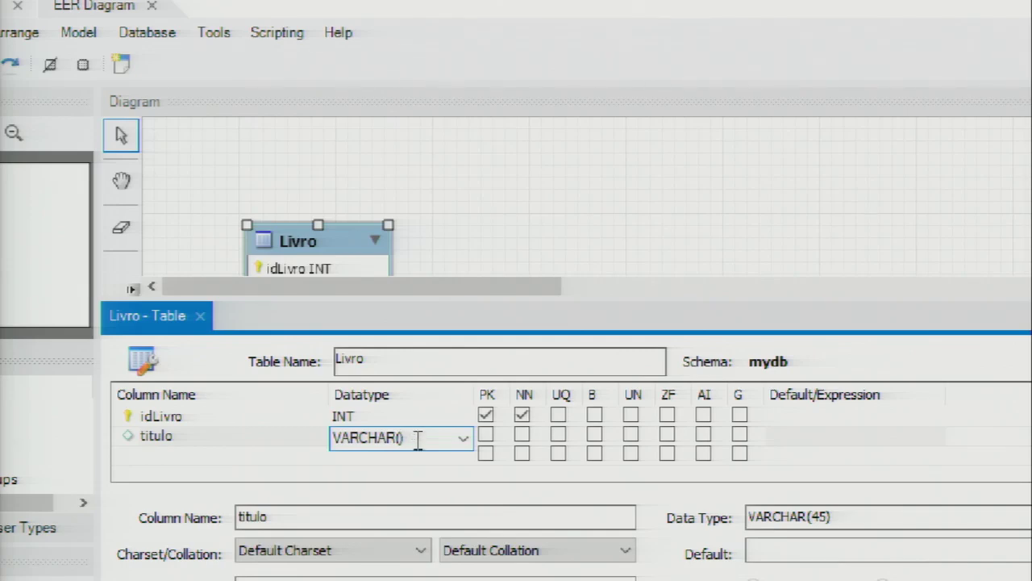
type("50")
left_click(156, 457)
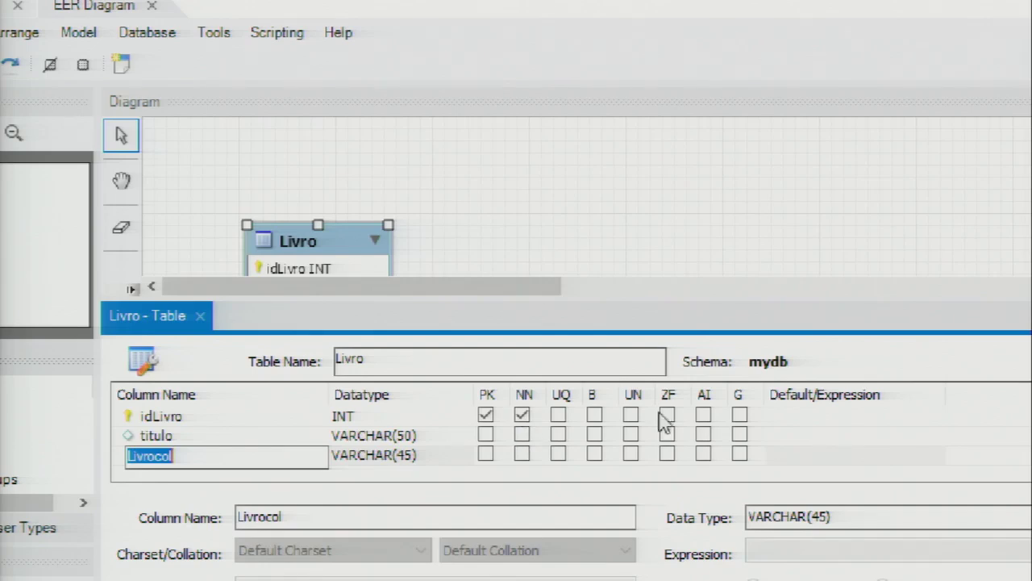
left_click(222, 460)
left_click_drag(222, 461, 101, 466)
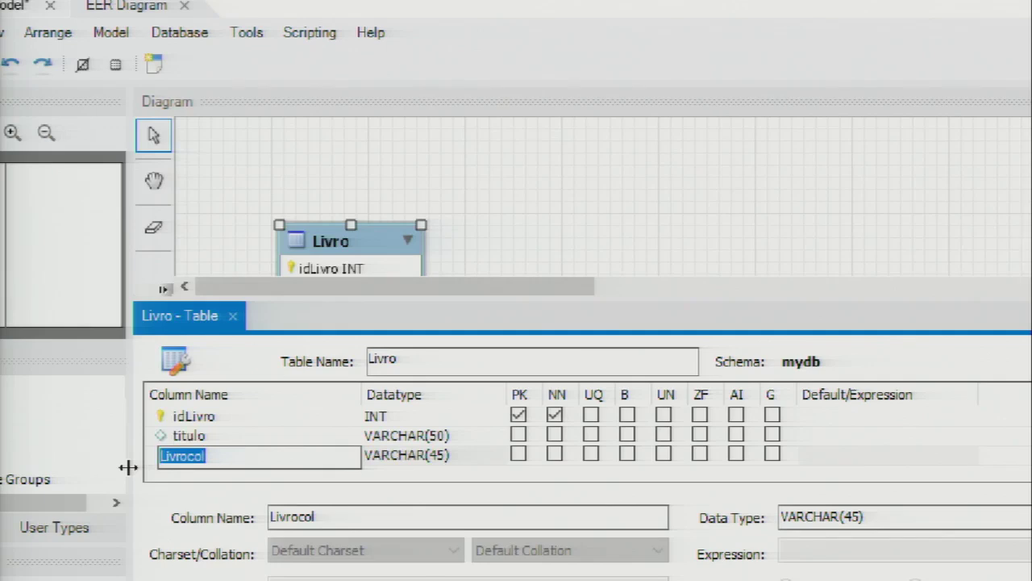
type("tipol")
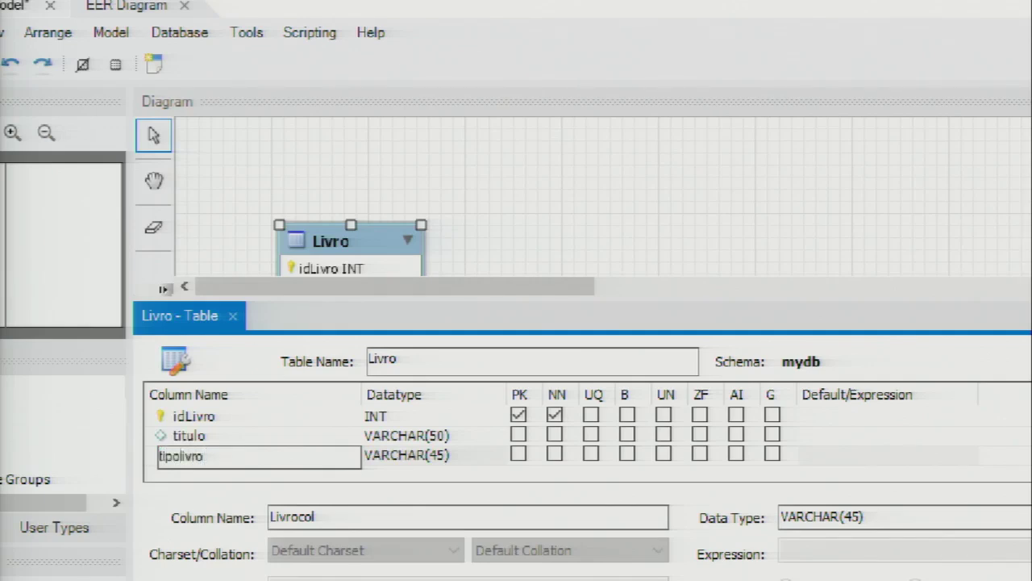
key("BackSpace")
key("BackSpace")
key("BackSpace")
key("BackSpace")
key("BackSpace")
key("BackSpace")
key("BackSpace")
key("BackSpace")
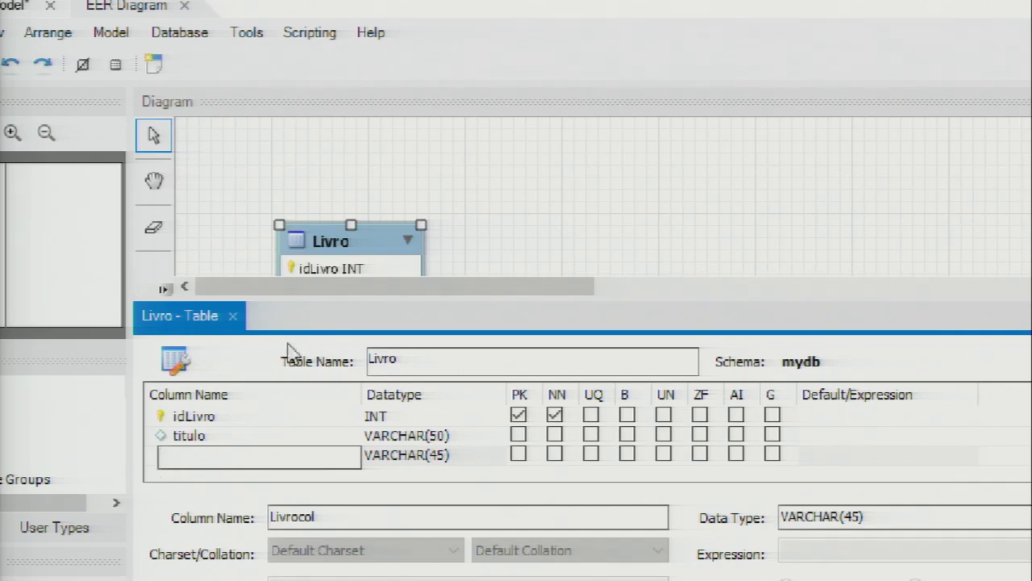
left_click(536, 222)
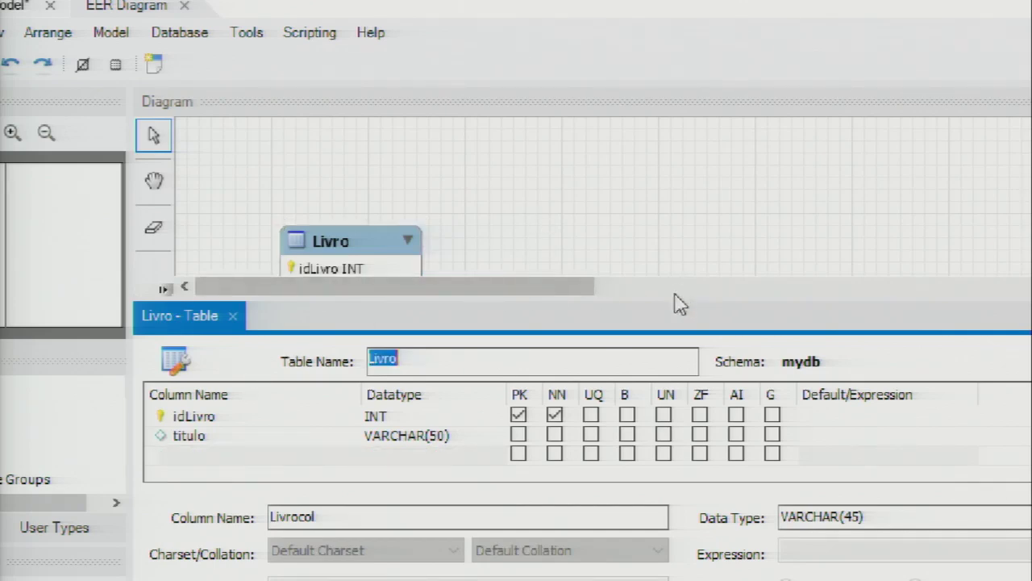
Move the Livro table up to the upper edge of the canvas and place a new table to its right
left_click_drag(395, 242, 357, 143)
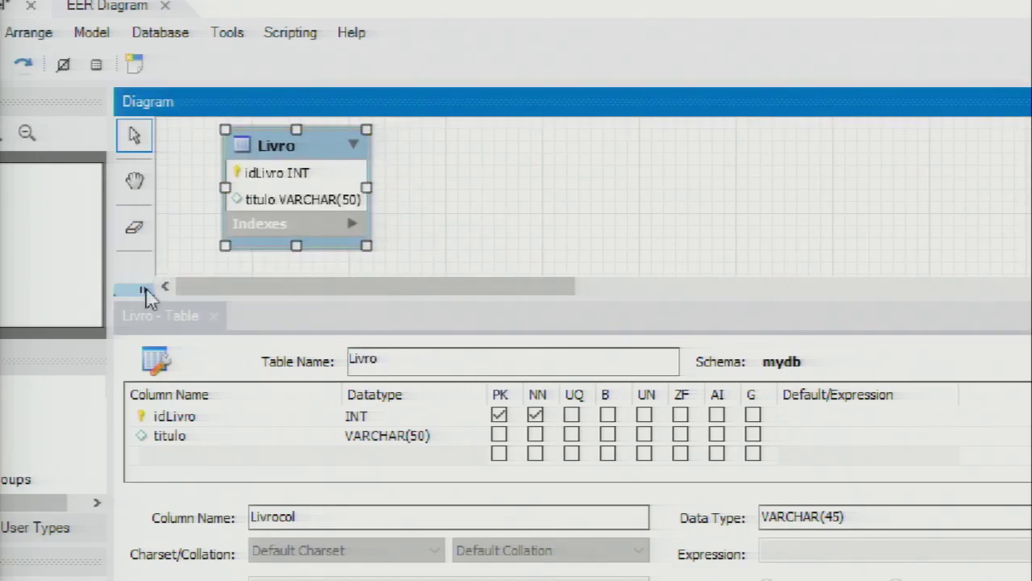
left_click(146, 287)
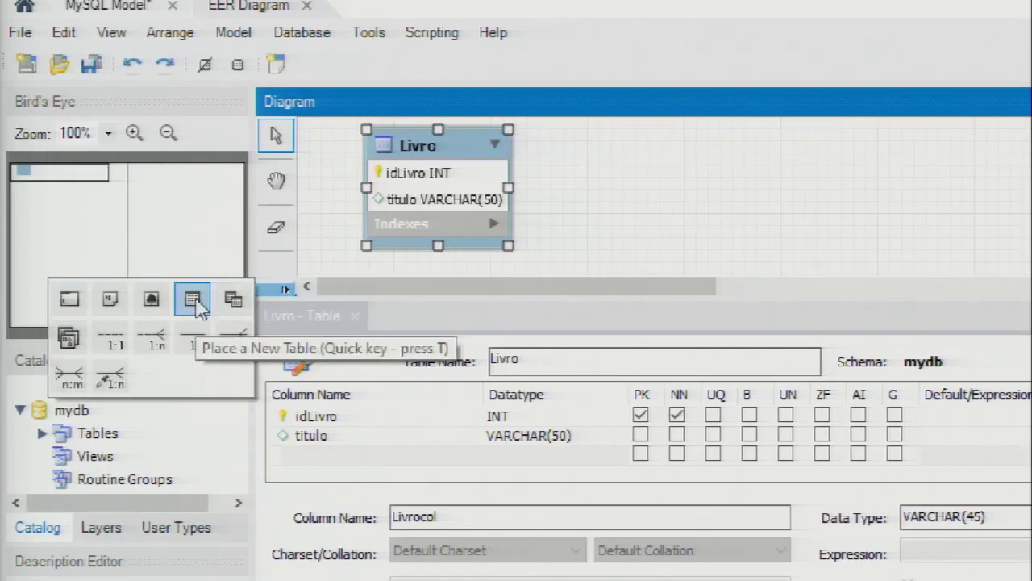
left_click(198, 305)
left_click(634, 175)
left_click_drag(687, 191, 611, 157)
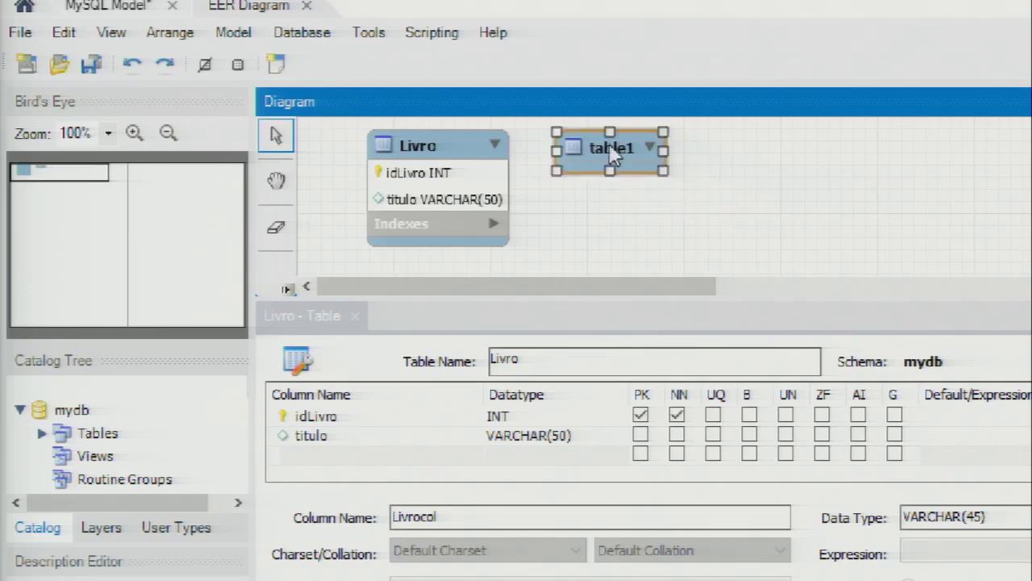
Name the new table beside Livro as Tipo de Livro
double_click(553, 355)
type("Tipo")
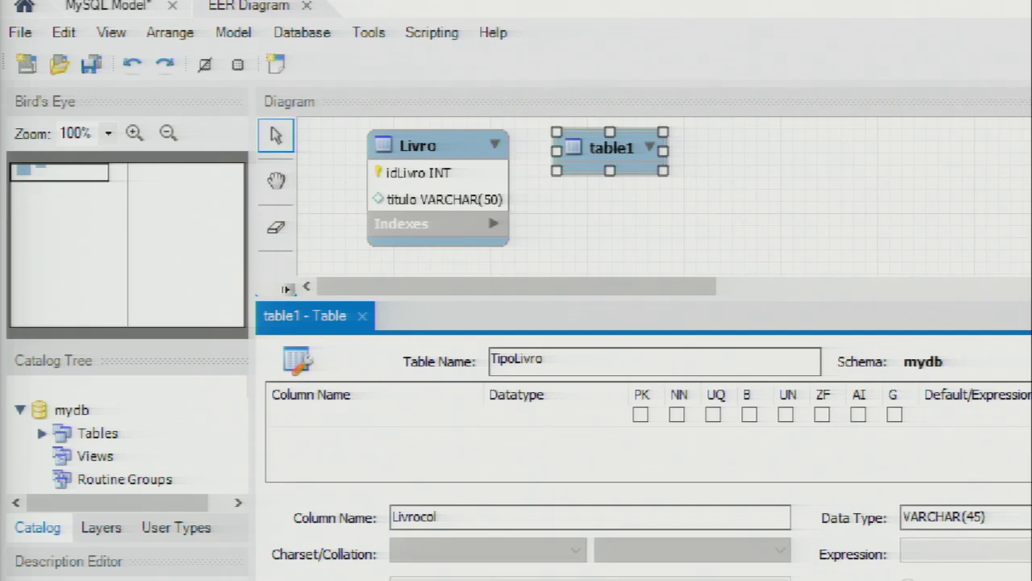
type(" de")
Add the column idTipo de Livro of type INT to the Tipo de Livro table and make it the primary key
double_click(324, 417)
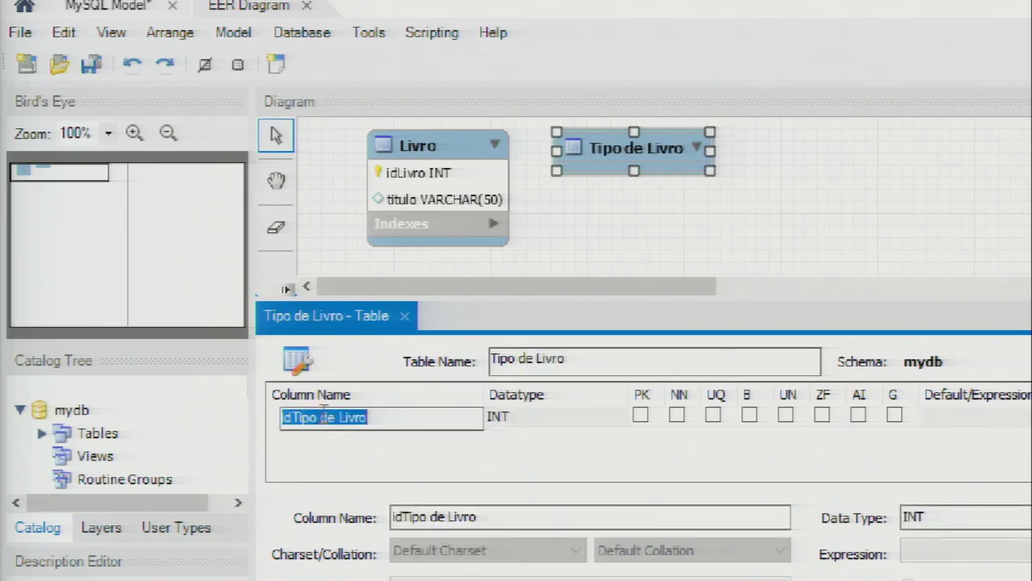
left_click(400, 417)
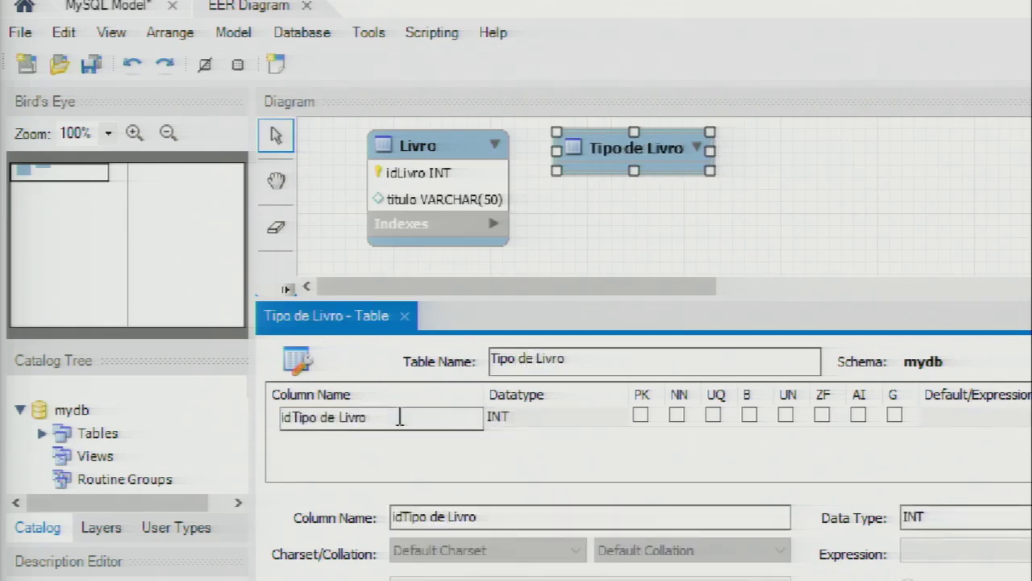
left_click(640, 427)
left_click(640, 415)
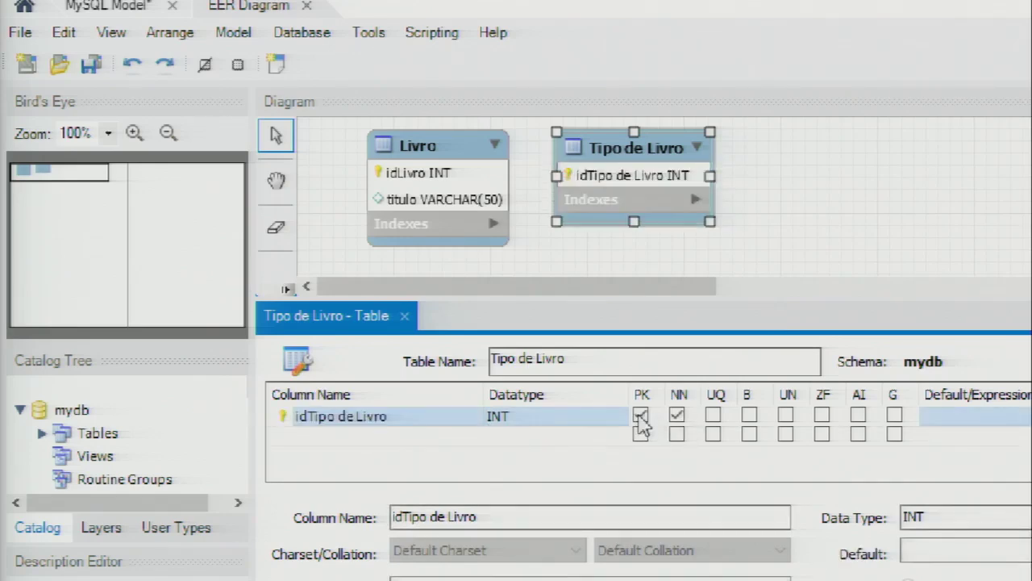
Add a column named nome with data type VARCHAR(45) to the Tipo de Livro table
left_click(309, 437)
double_click(308, 437)
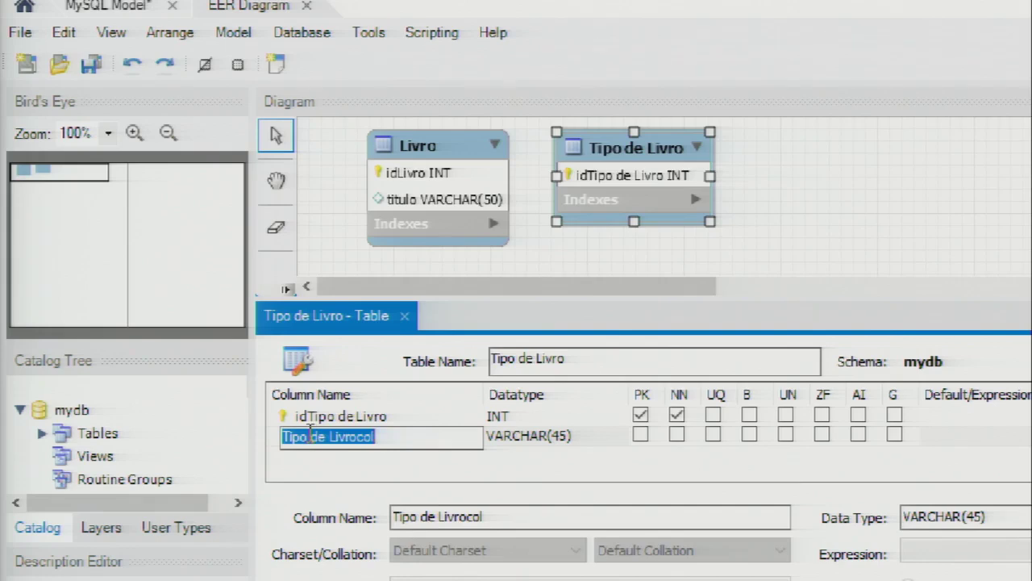
type("nome")
key("Tab")
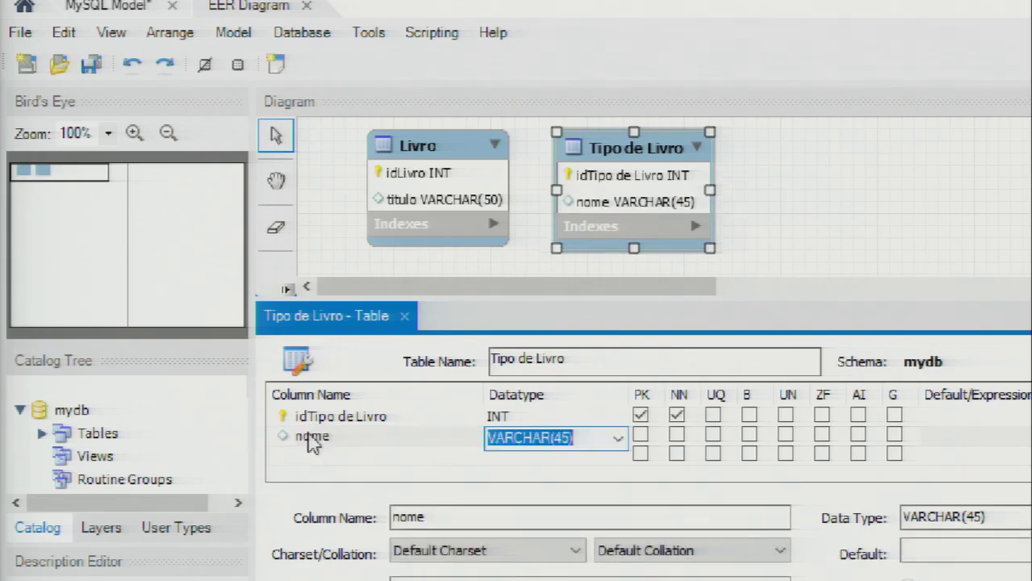
double_click(410, 456)
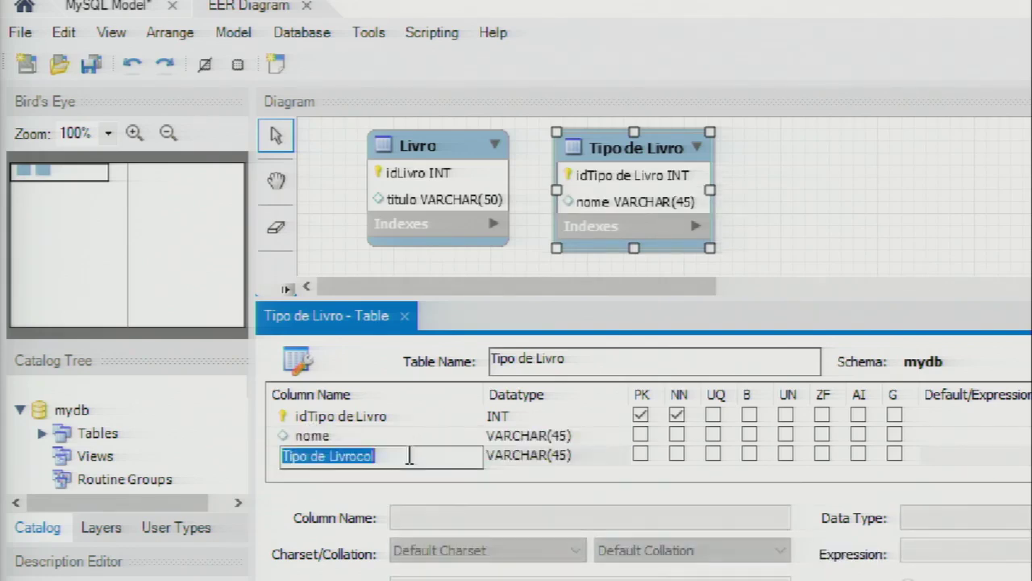
key("BackSpace")
left_click(408, 481)
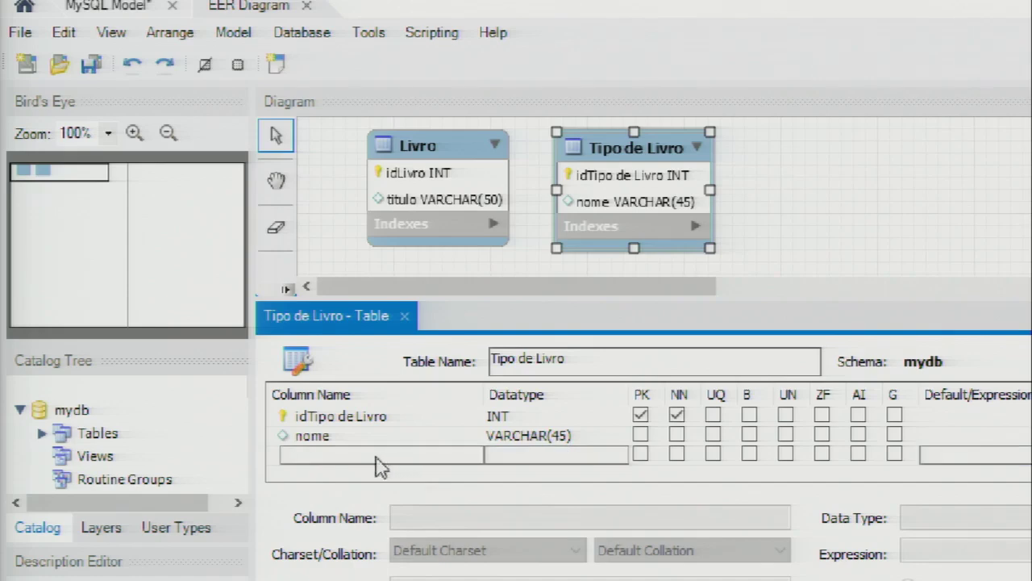
right_click(361, 456)
left_click(347, 479)
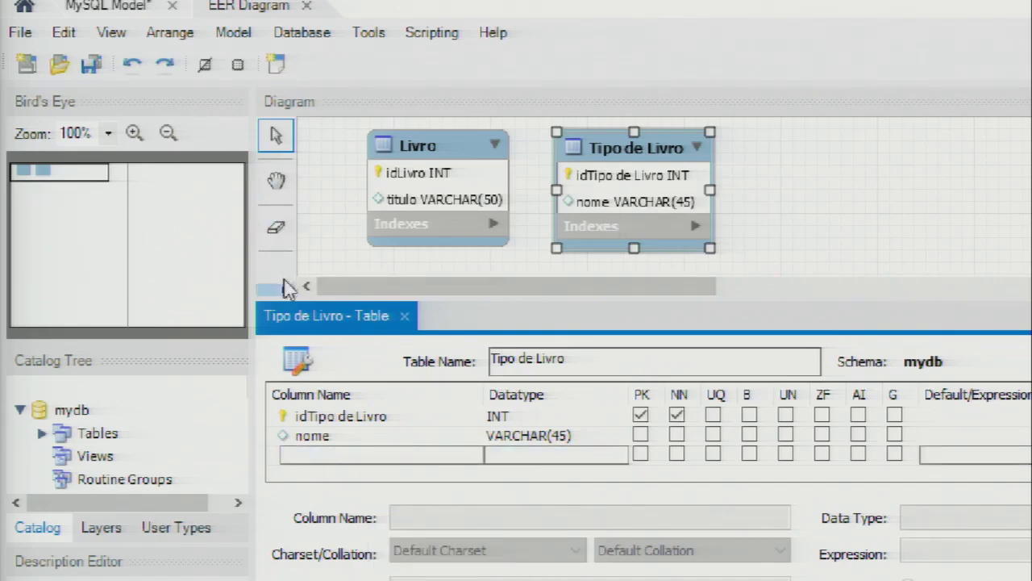
Place a new table on the canvas to the right of Tipo de Livro and open it for editing
left_click(287, 289)
left_click(192, 299)
left_click(774, 162)
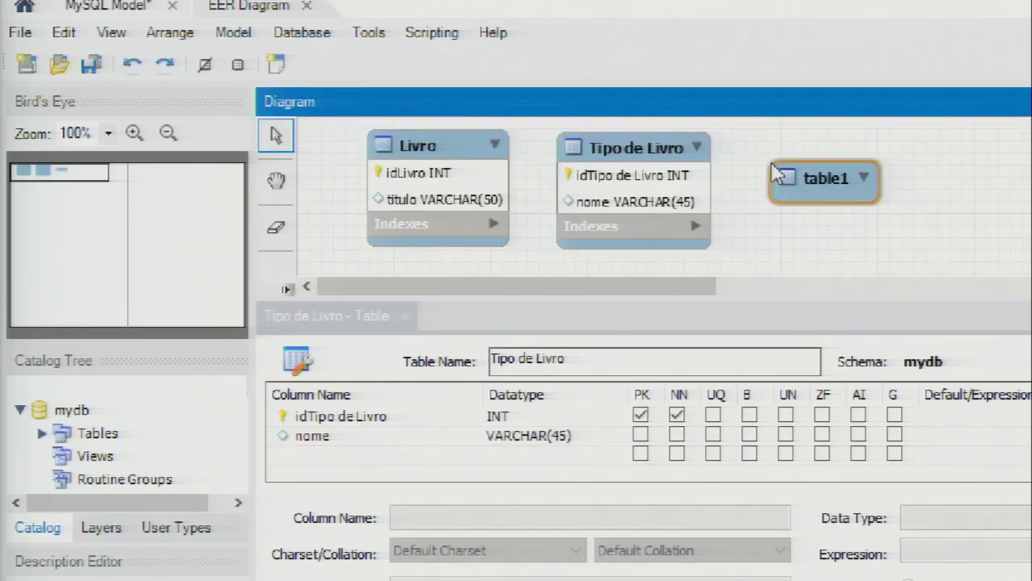
left_click_drag(814, 173, 797, 159)
left_click(796, 159)
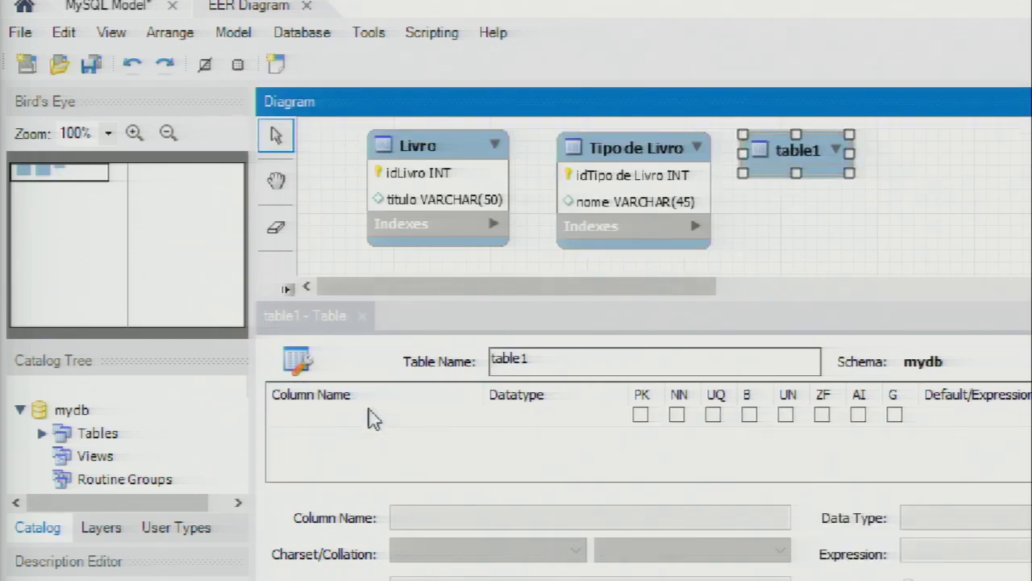
Name the new table Autor and give it an INT primary key column named idAutor
double_click(287, 423)
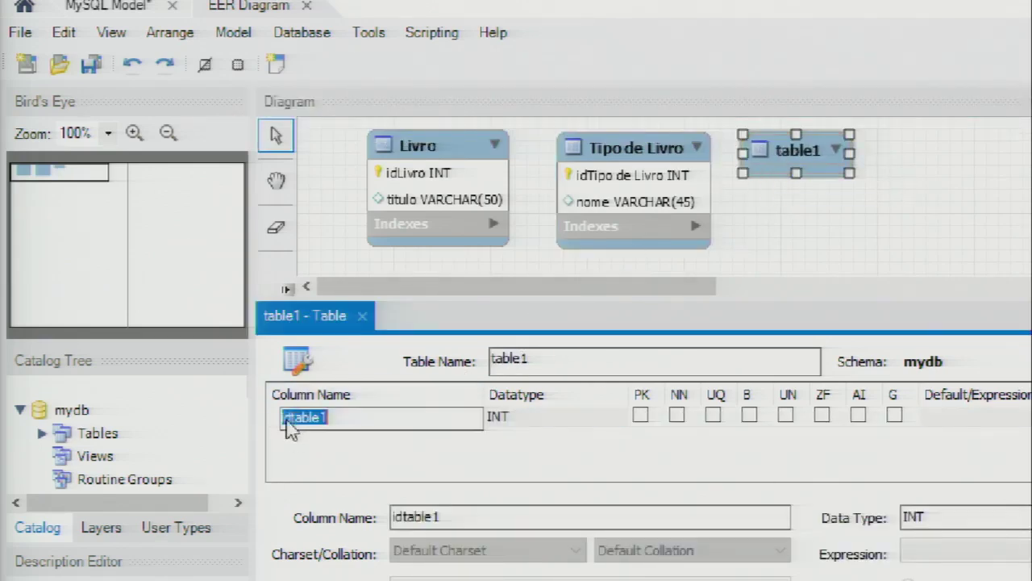
double_click(495, 358)
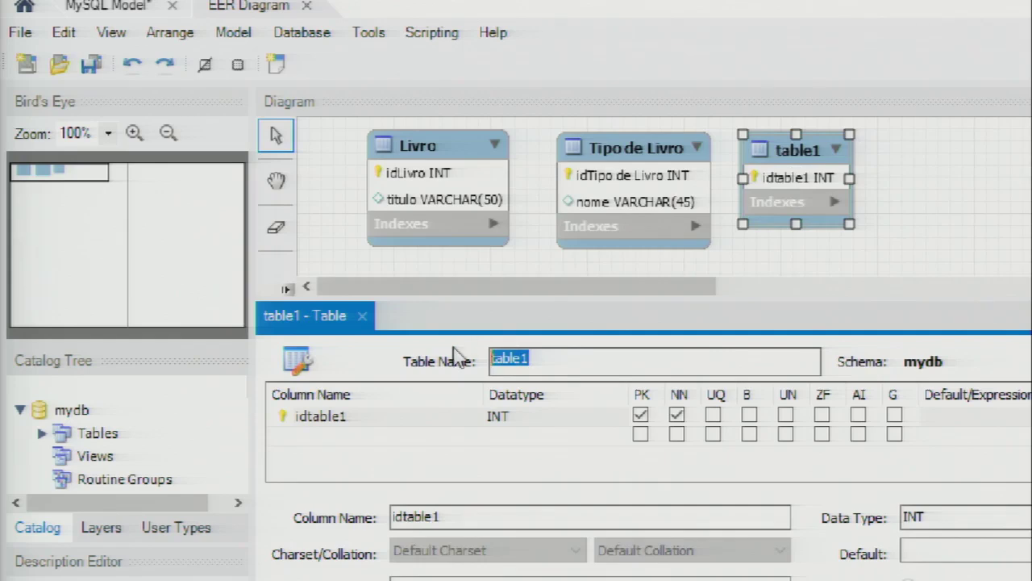
type("Autor")
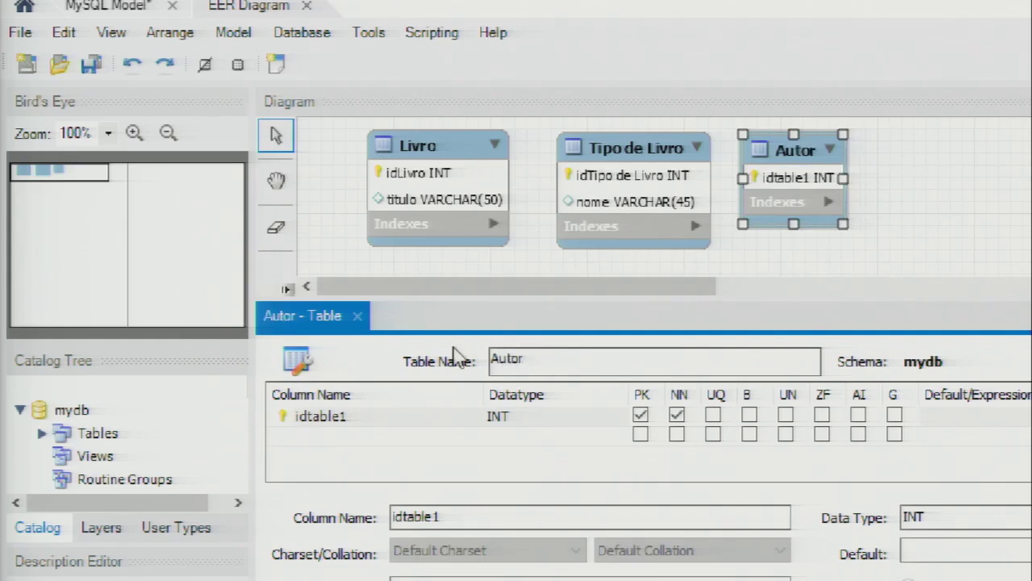
double_click(331, 417)
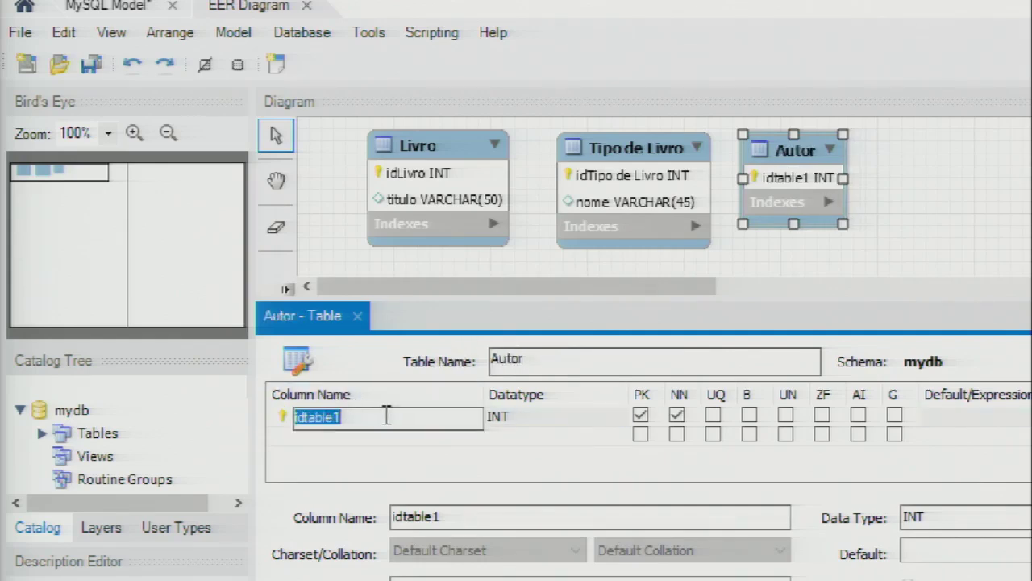
type("idAutor")
key("Tab")
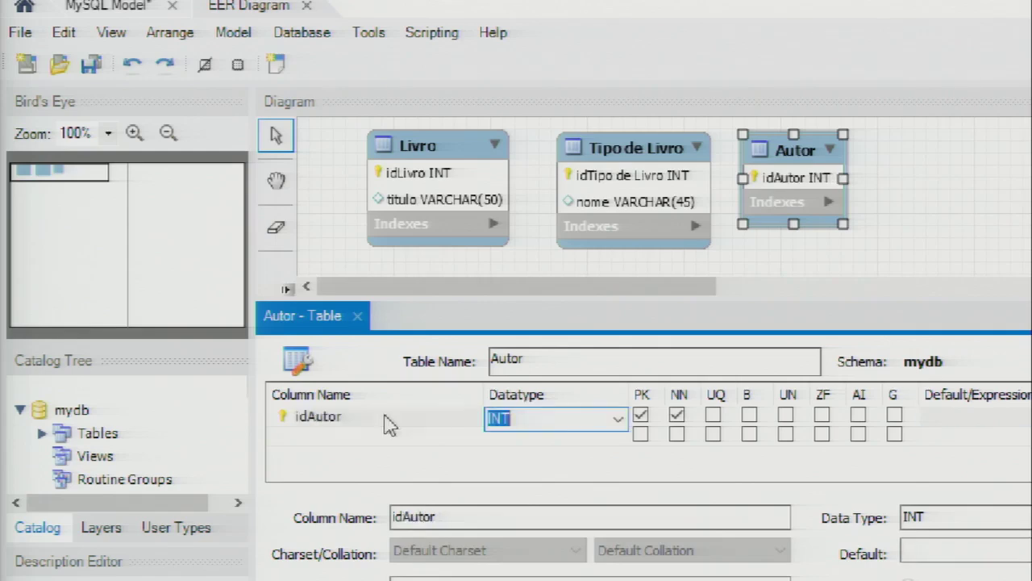
Add a column named nome with data type VARCHAR(45) to the Autor table
left_click(321, 436)
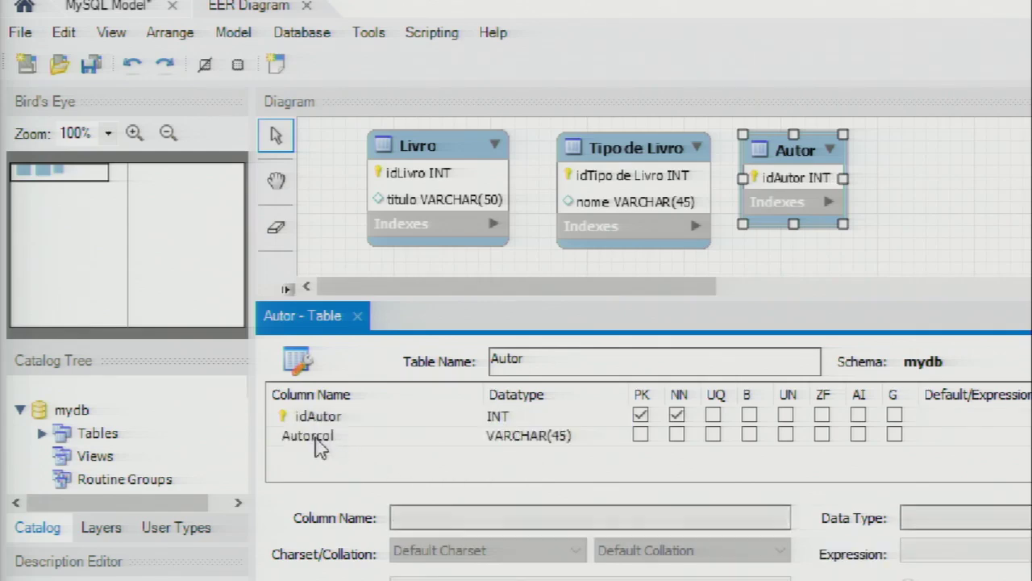
left_click(321, 436)
type("nome")
key("Tab")
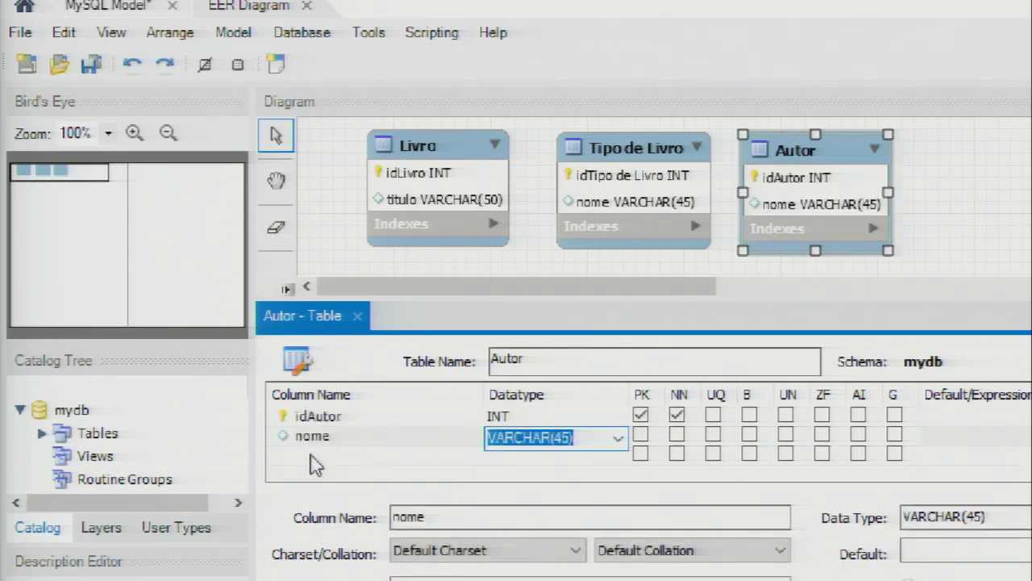
Add a column named cpf with data type INT(11) to the Autor table
left_click(325, 456)
left_click(325, 457)
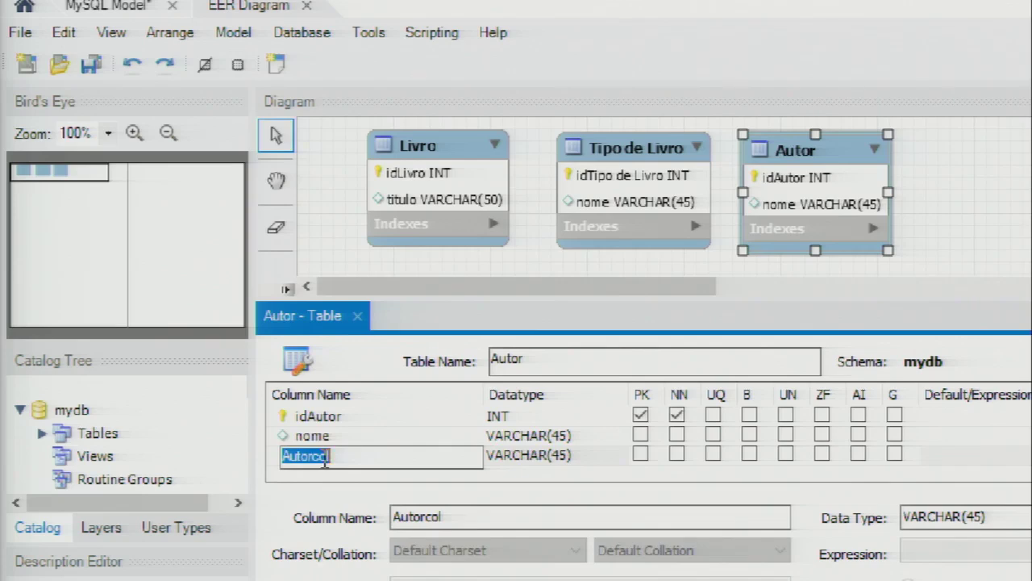
type("cpf")
key("Tab")
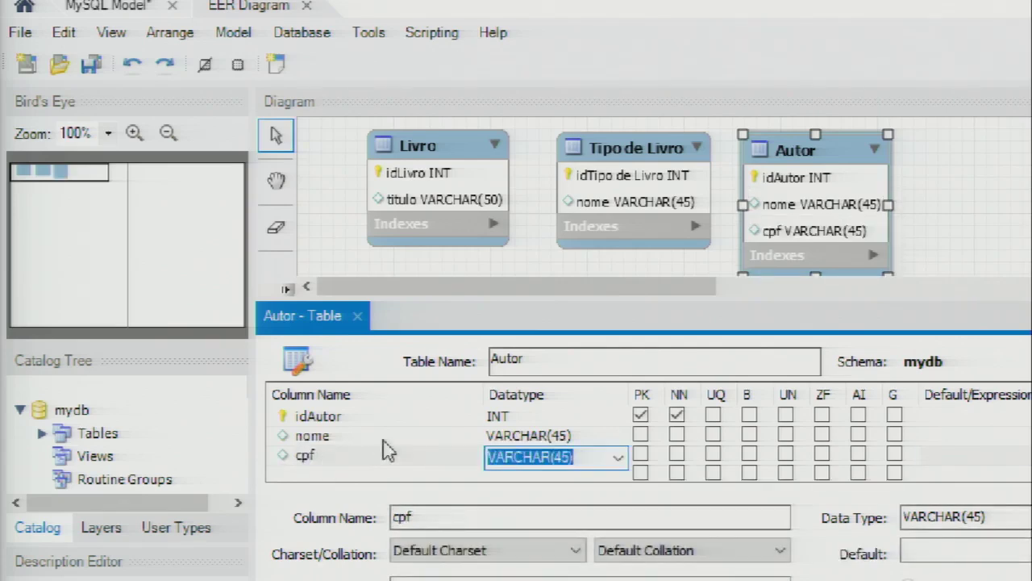
type("INT(")
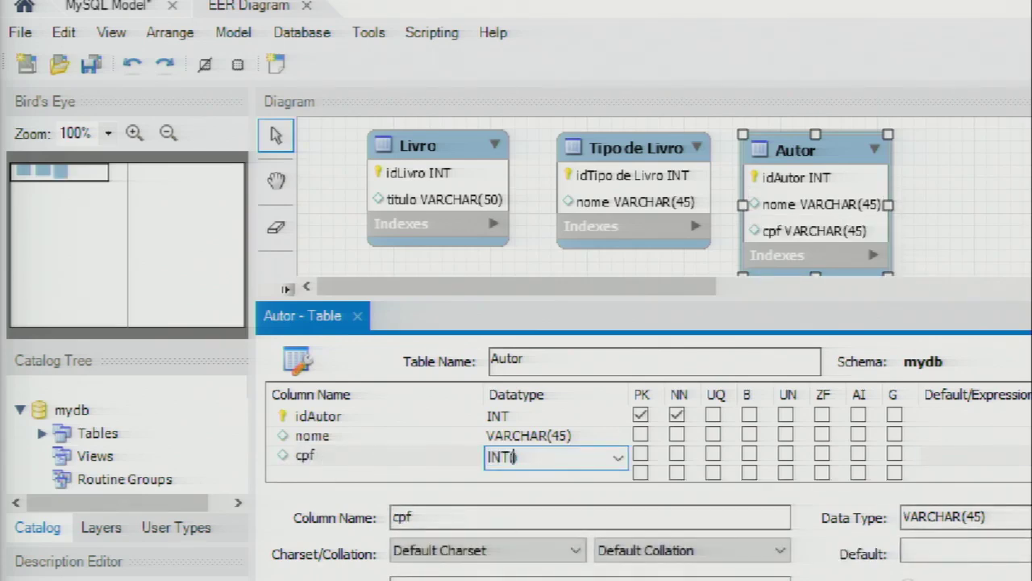
left_click(386, 473)
left_click(385, 473)
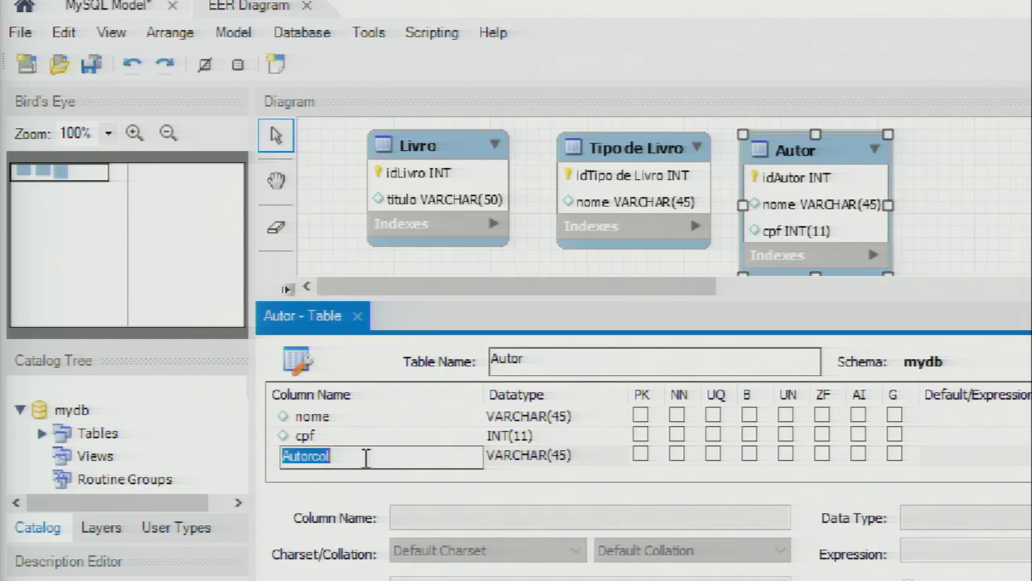
key("Return")
right_click(352, 456)
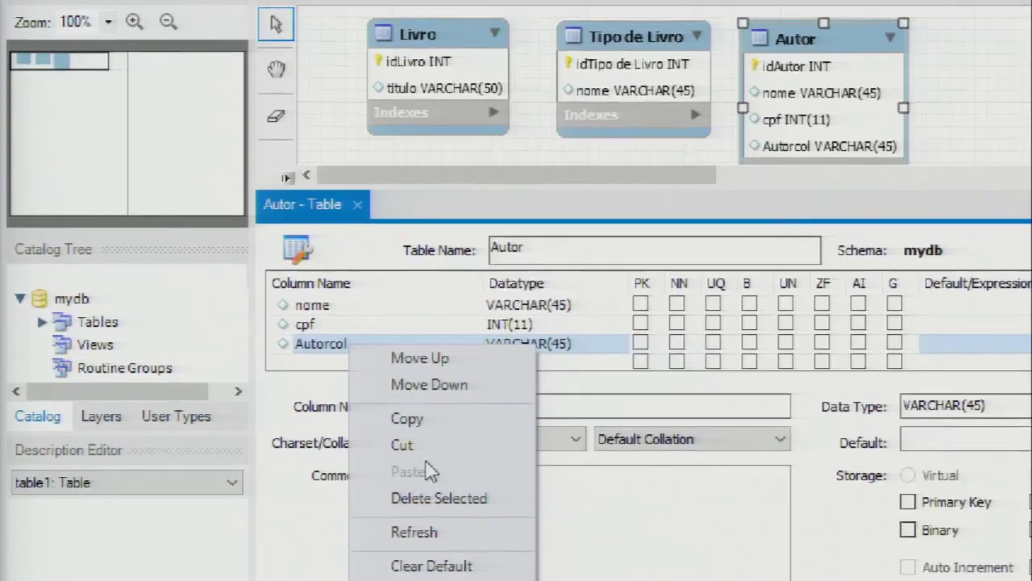
left_click(428, 498)
scroll(362, 322, "up", 1)
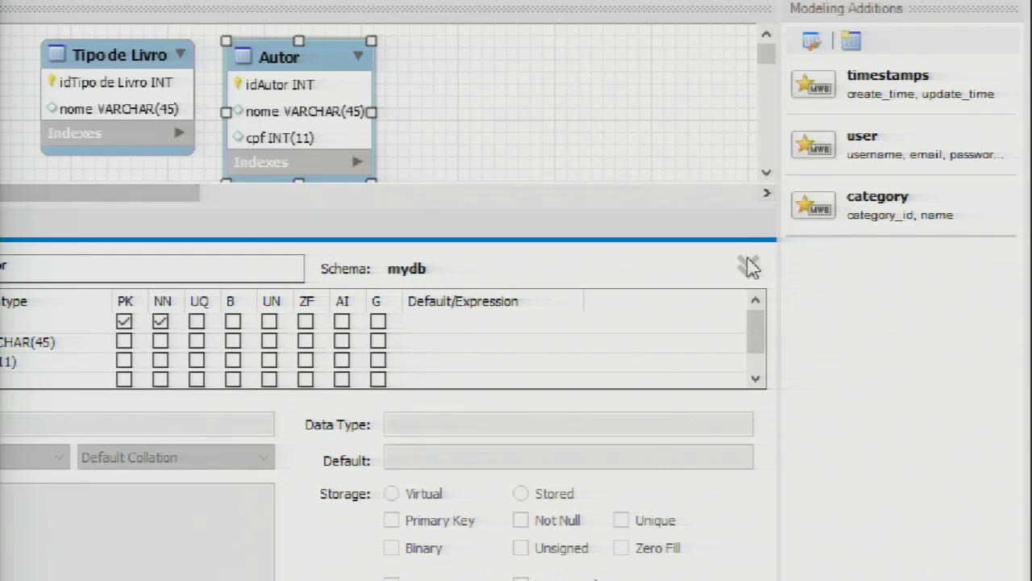
Close the Autor table editor and move all three tables lower on the canvas
left_click(748, 267)
left_click(746, 268)
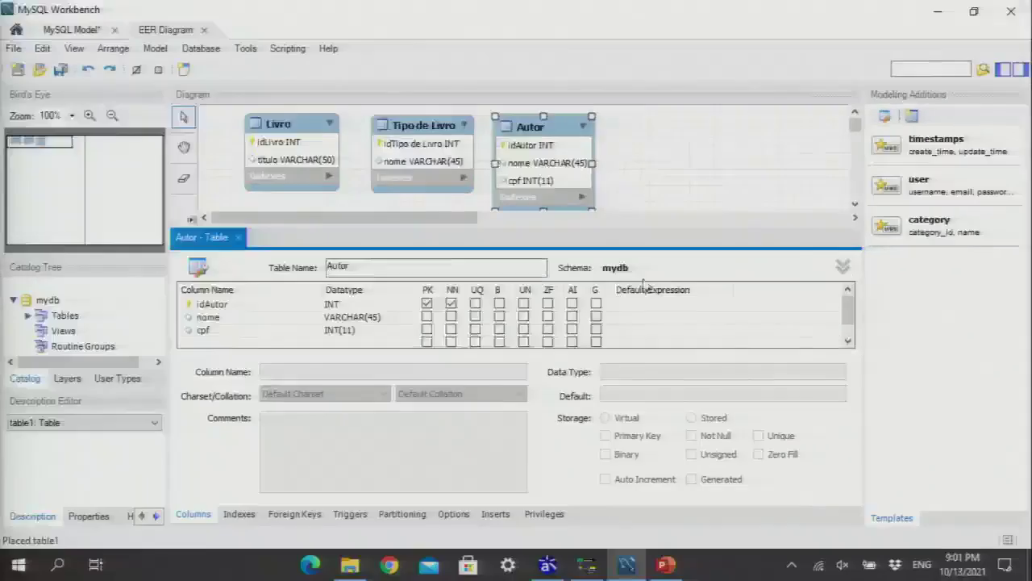
left_click(239, 237)
left_click_drag(279, 123, 291, 168)
left_click_drag(416, 131, 425, 191)
left_click(532, 129)
left_click_drag(533, 129, 552, 191)
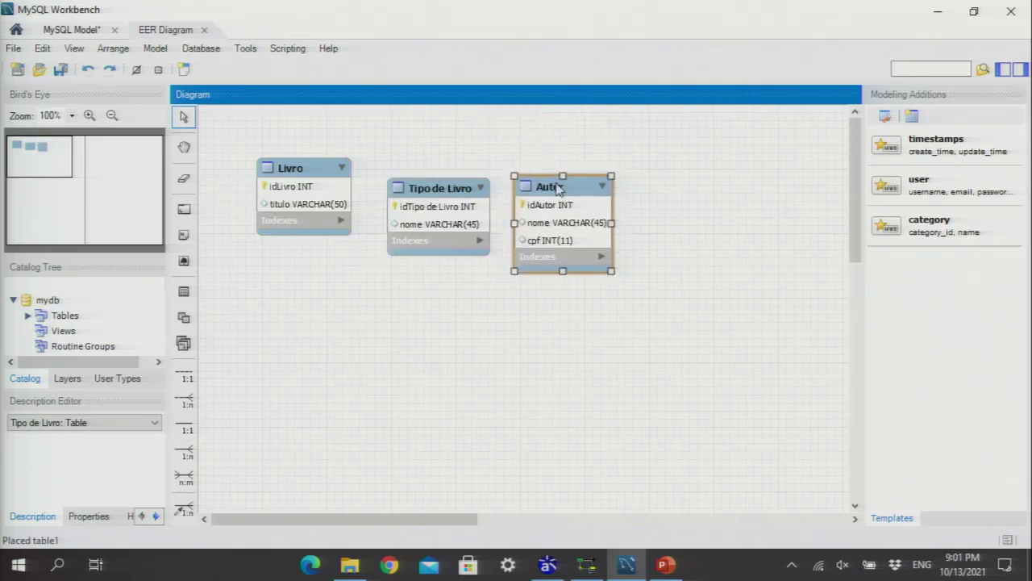
Arrange the tables in a triangle, with Livro centred above Tipo de Livro and Autor side by side
left_click_drag(463, 191, 376, 295)
left_click_drag(595, 191, 522, 295)
left_click_drag(313, 175, 419, 165)
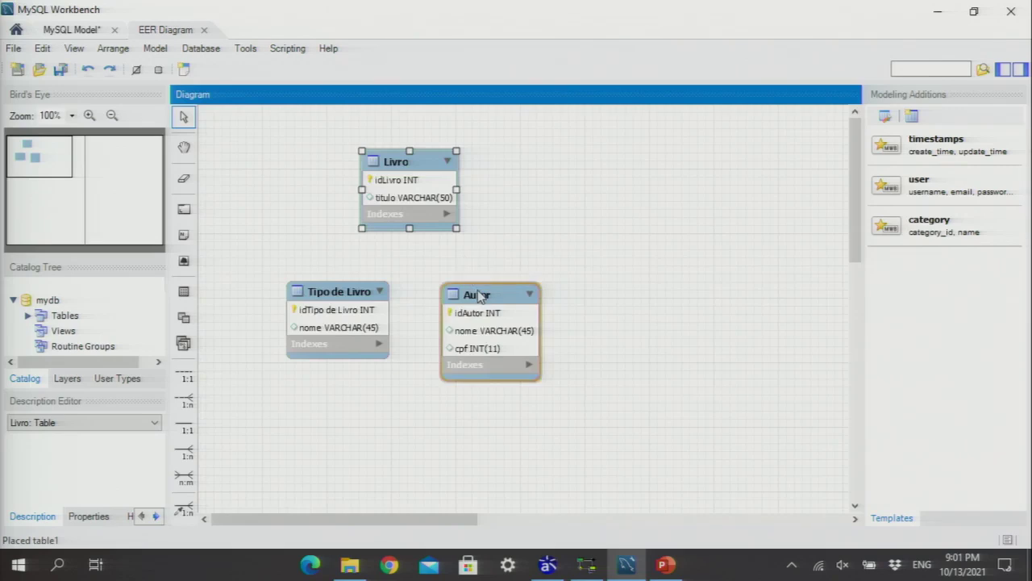
left_click_drag(476, 295, 489, 298)
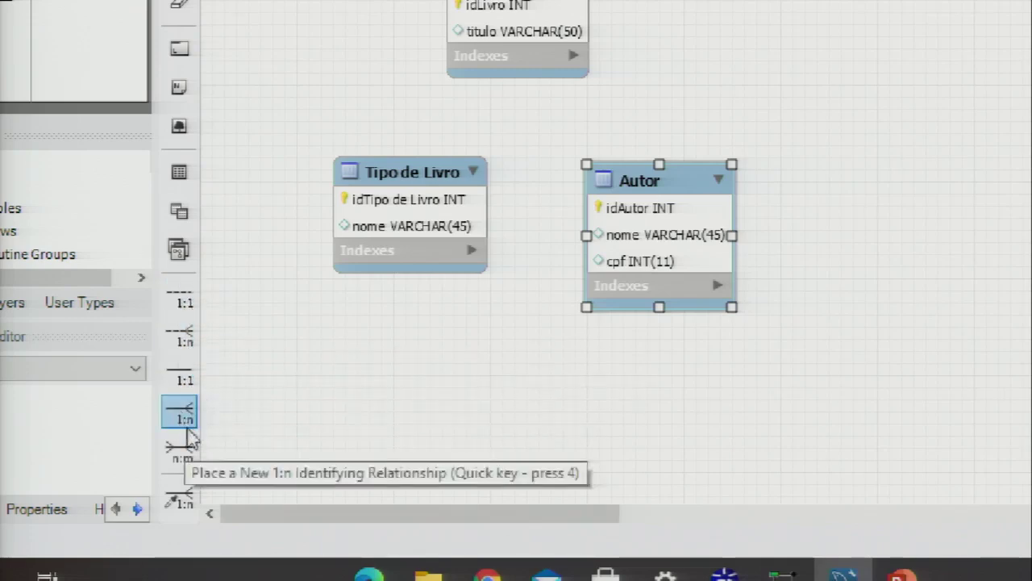
left_click(187, 466)
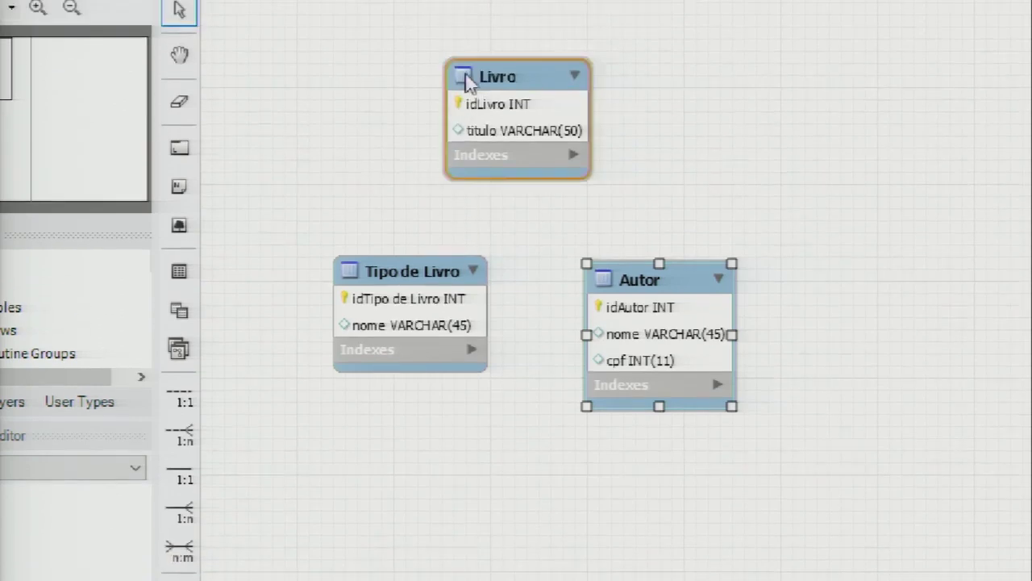
left_click(467, 84)
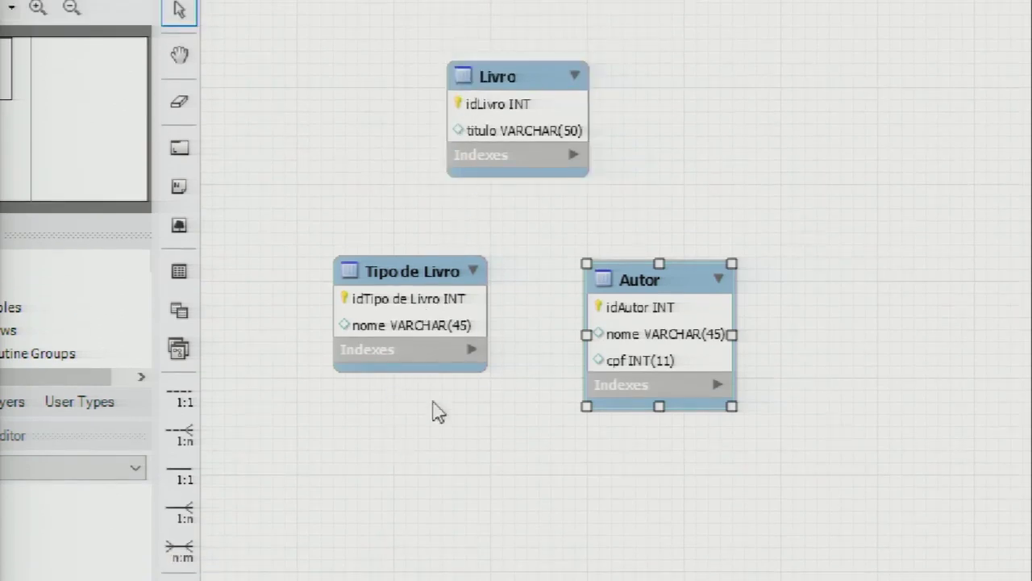
left_click(518, 84)
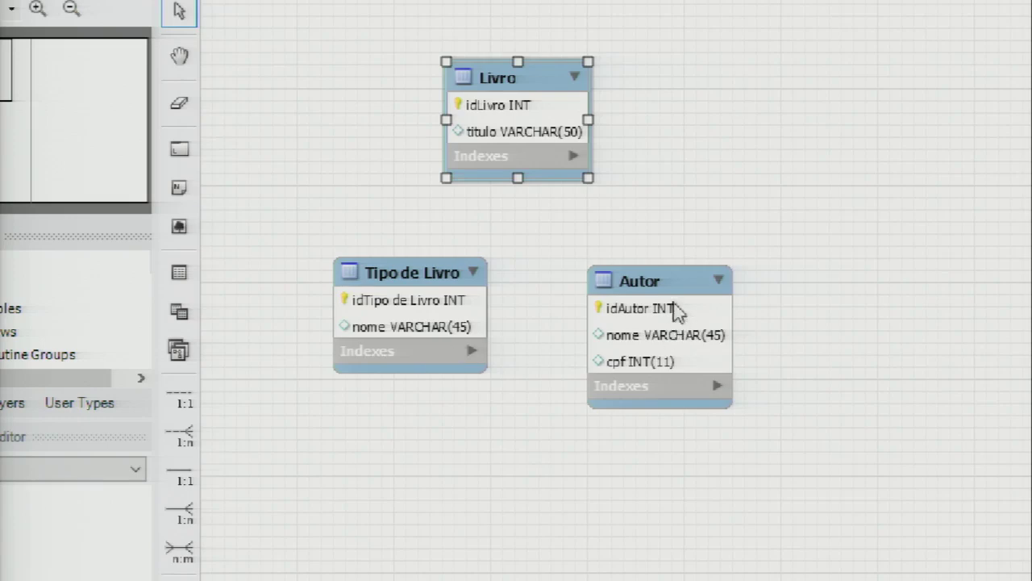
left_click(663, 189)
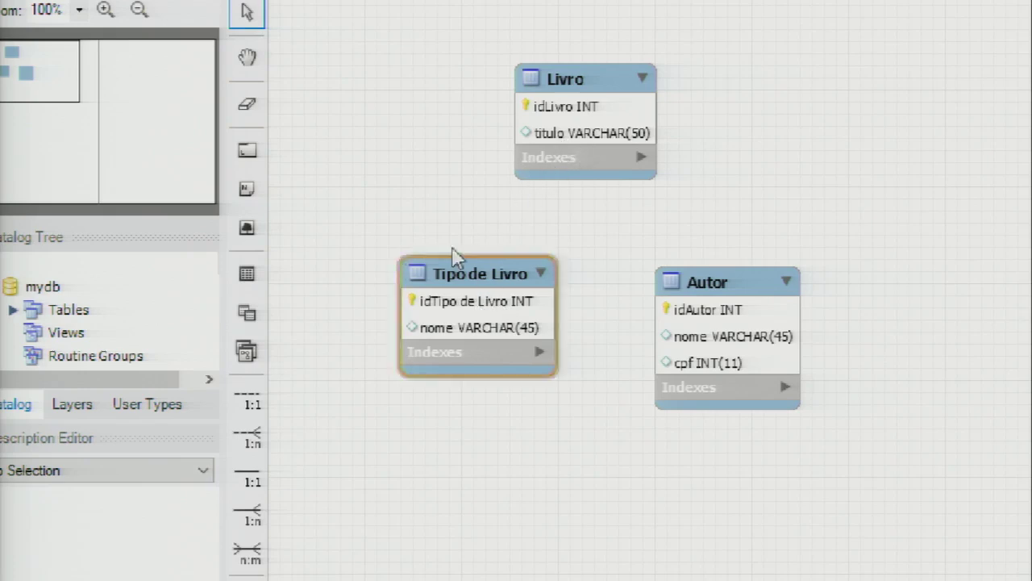
Connect Tipo de Livro to Livro with a 1:n non-identifying relationship
left_click(251, 440)
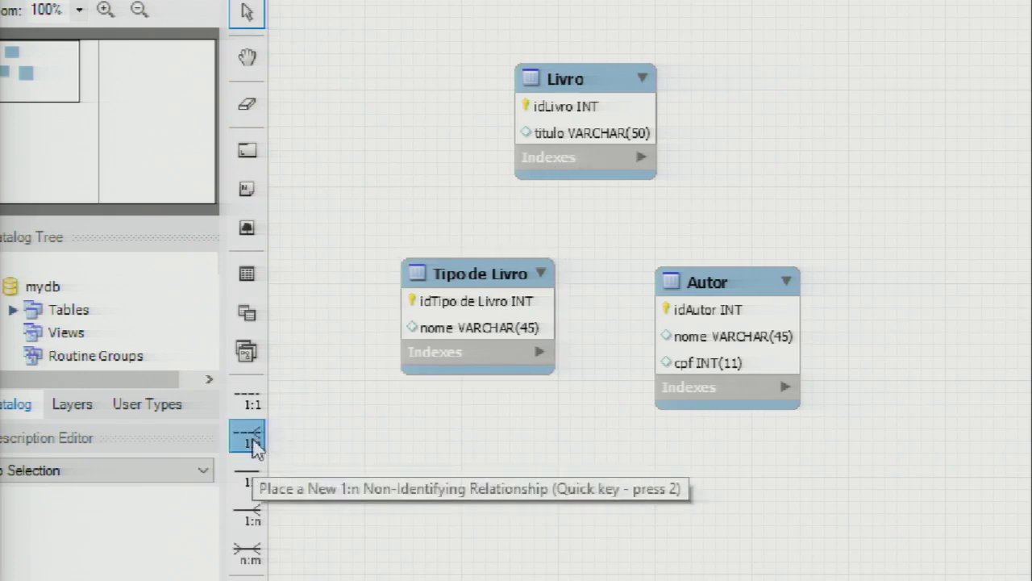
left_click(437, 355)
left_click(543, 156)
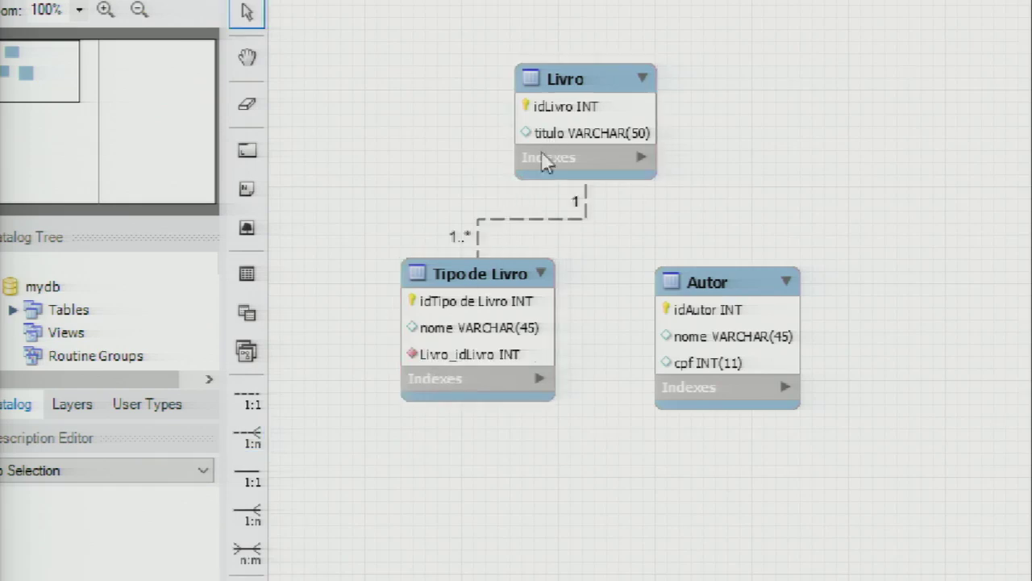
Shift the Tipo de Livro table slightly, and undo both that move and its non-identifying relationship with Livro
left_click_drag(498, 277, 485, 294)
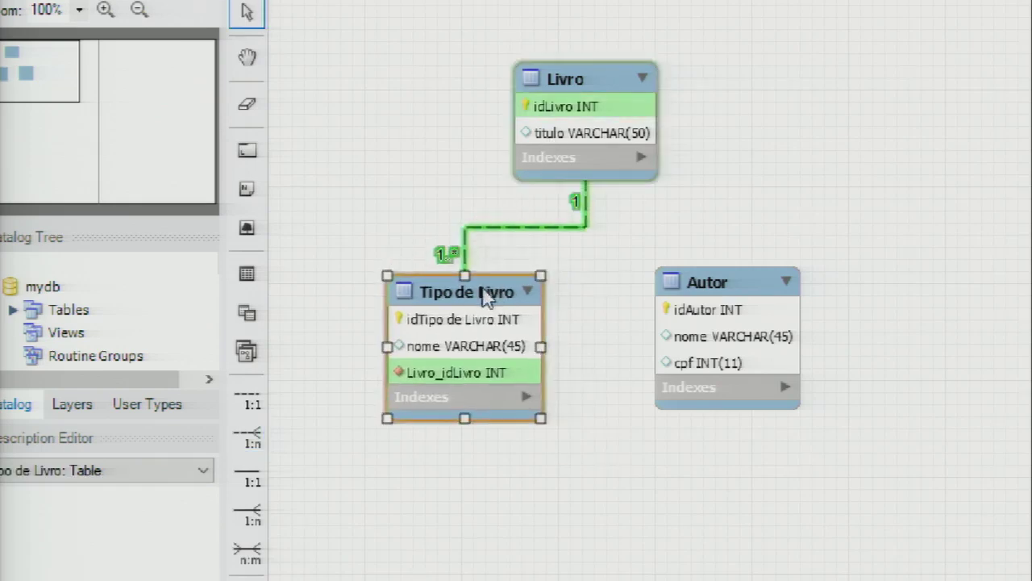
key("ctrl+z")
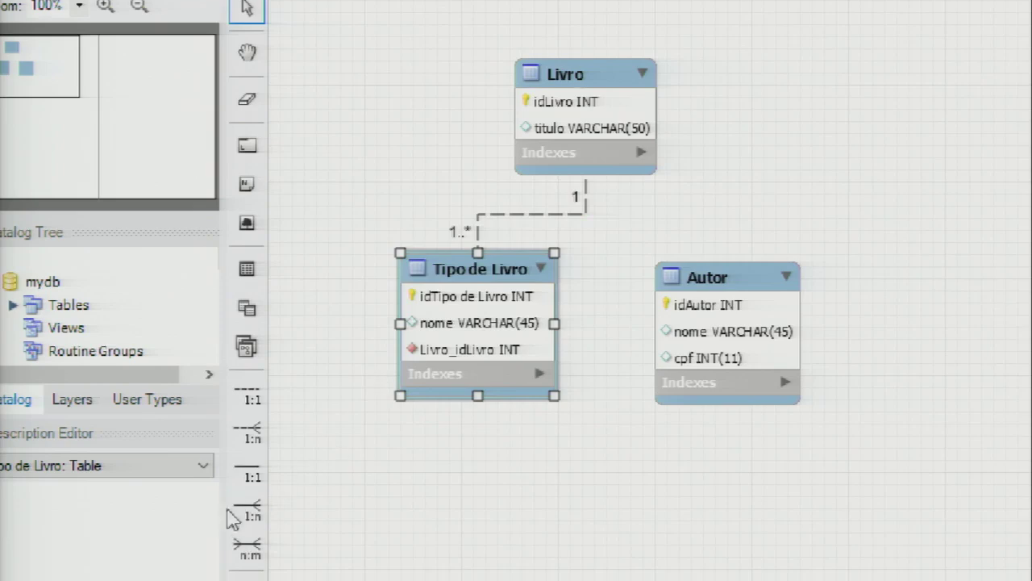
left_click(247, 513)
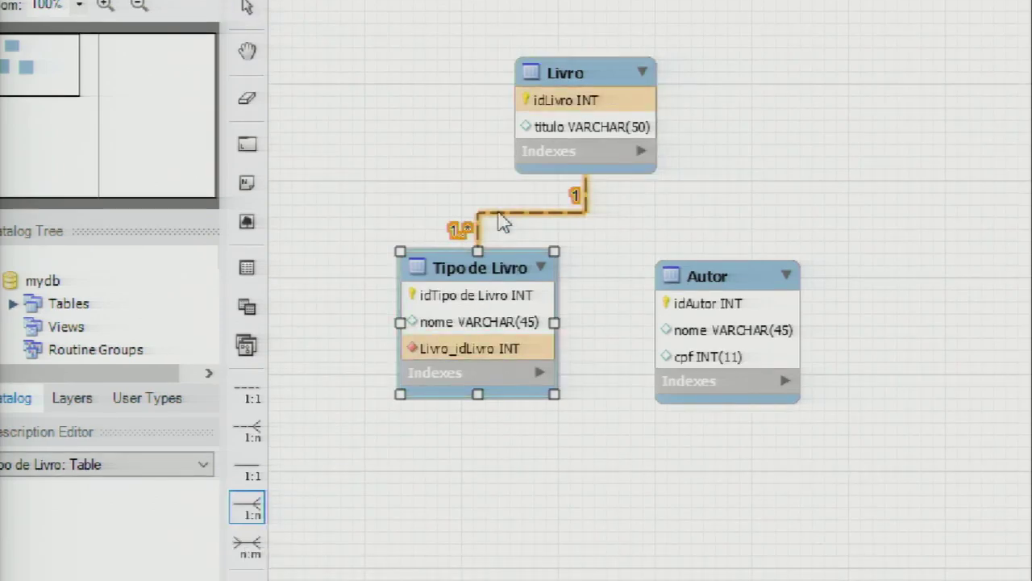
key("ctrl+z")
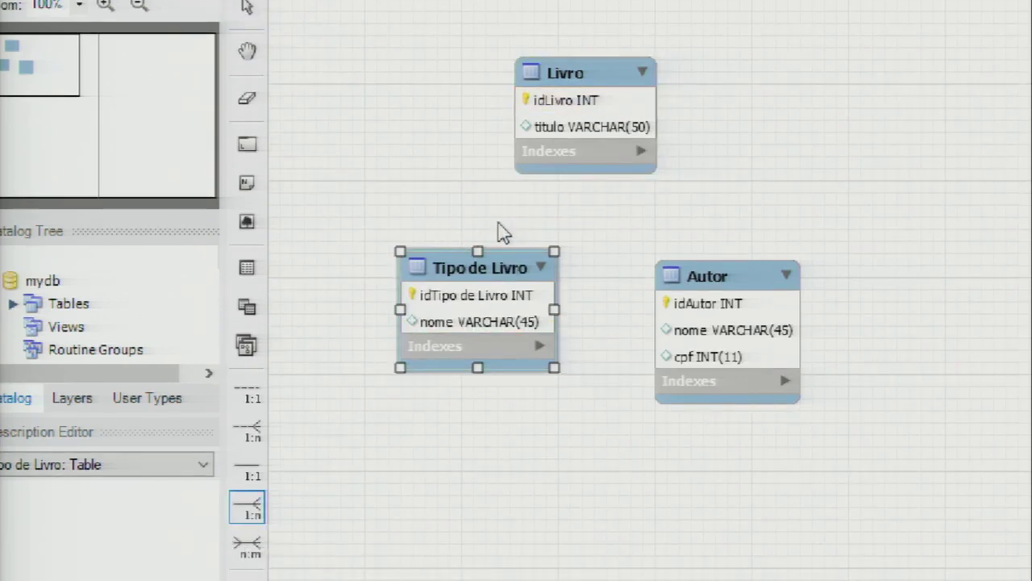
Connect Livro to Tipo de Livro with a 1:n identifying relationship and move Tipo de Livro farther below Livro
left_click(249, 512)
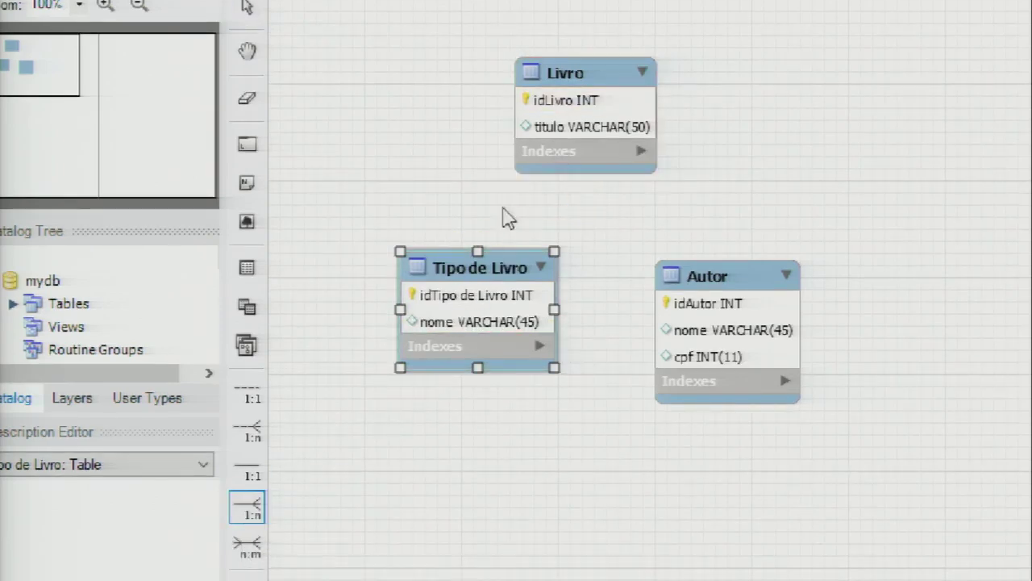
left_click(542, 165)
left_click(439, 361)
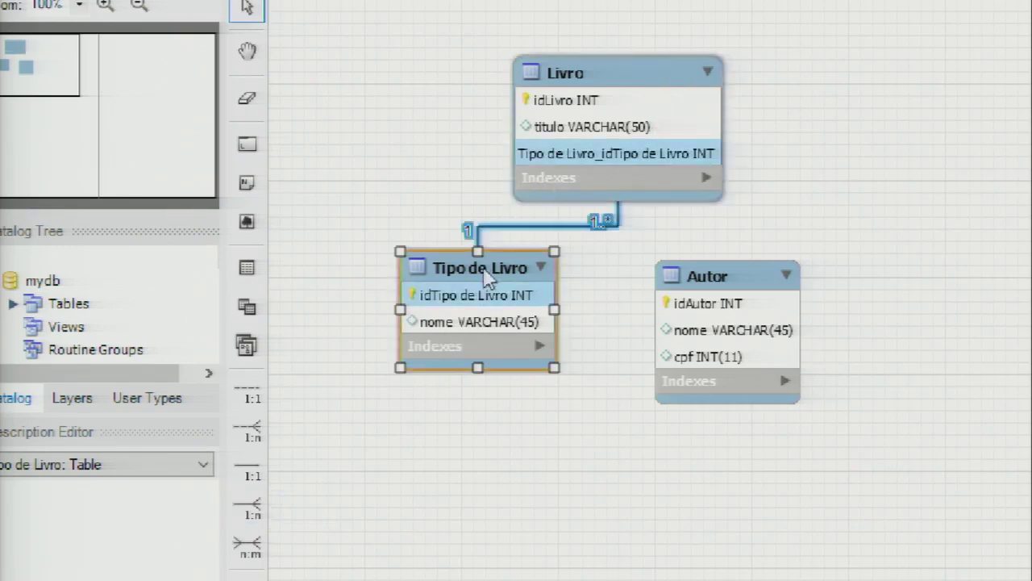
left_click_drag(497, 270, 444, 298)
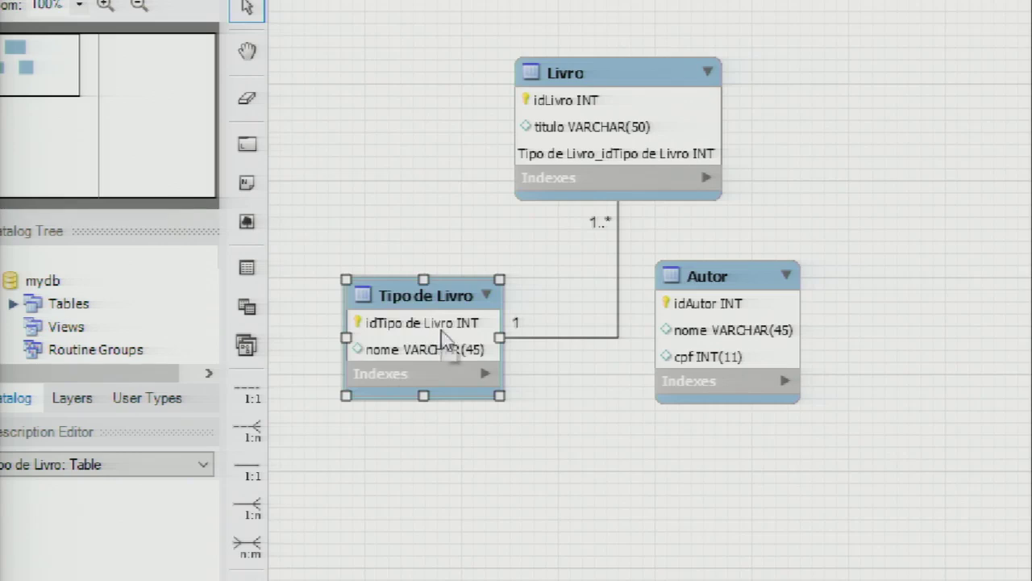
left_click(571, 156)
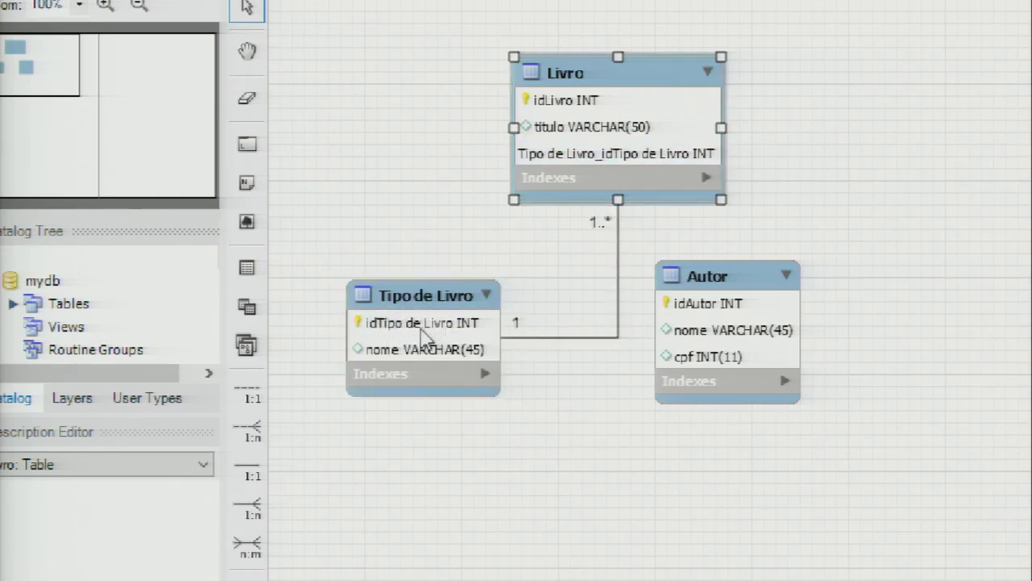
Spread the Tipo de Livro and Autor tables farther apart beneath Livro
left_click_drag(452, 299, 428, 326)
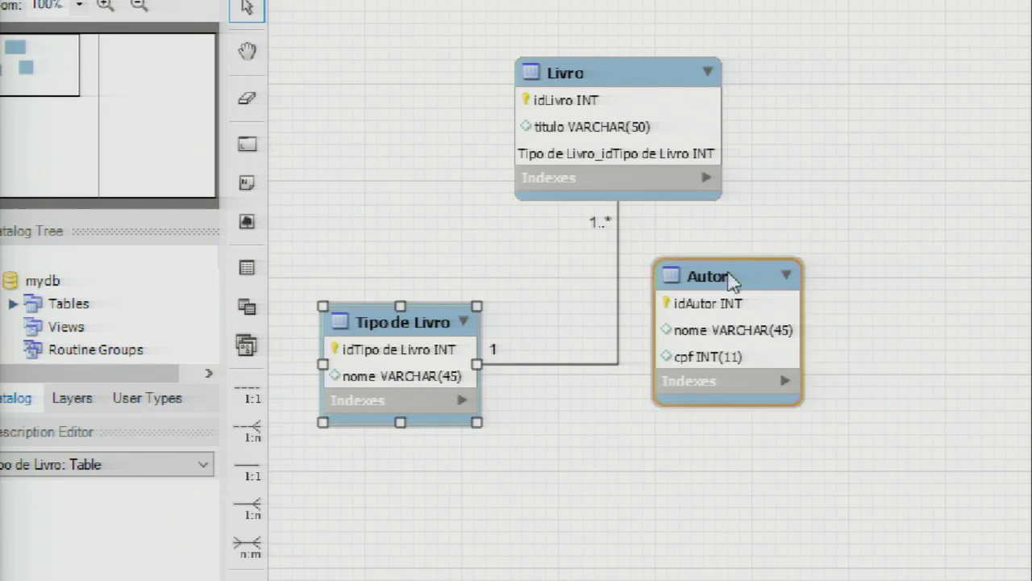
left_click_drag(730, 278, 831, 307)
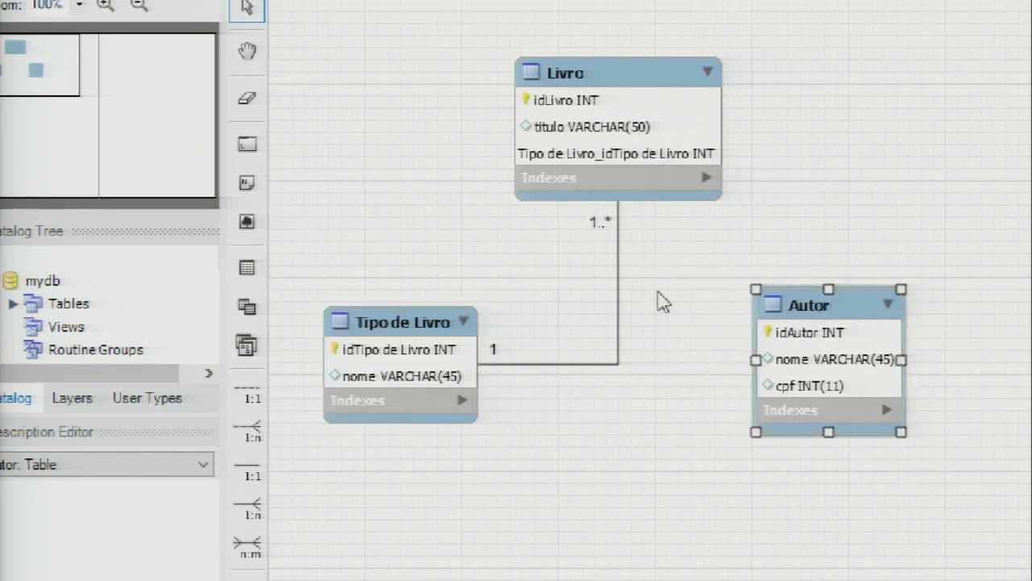
left_click_drag(800, 360, 793, 365)
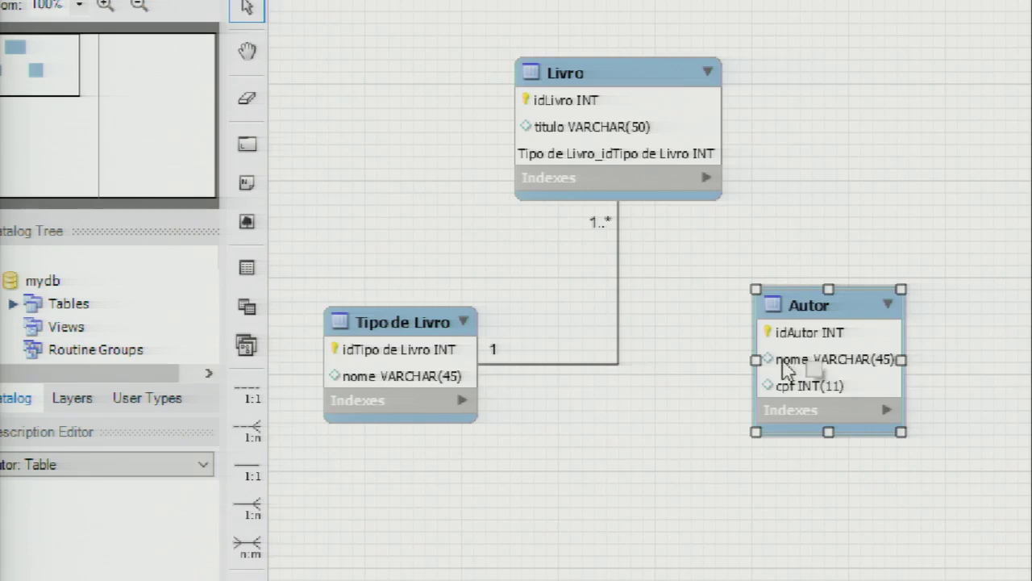
left_click_drag(797, 316, 804, 357)
left_click_drag(698, 234, 764, 292)
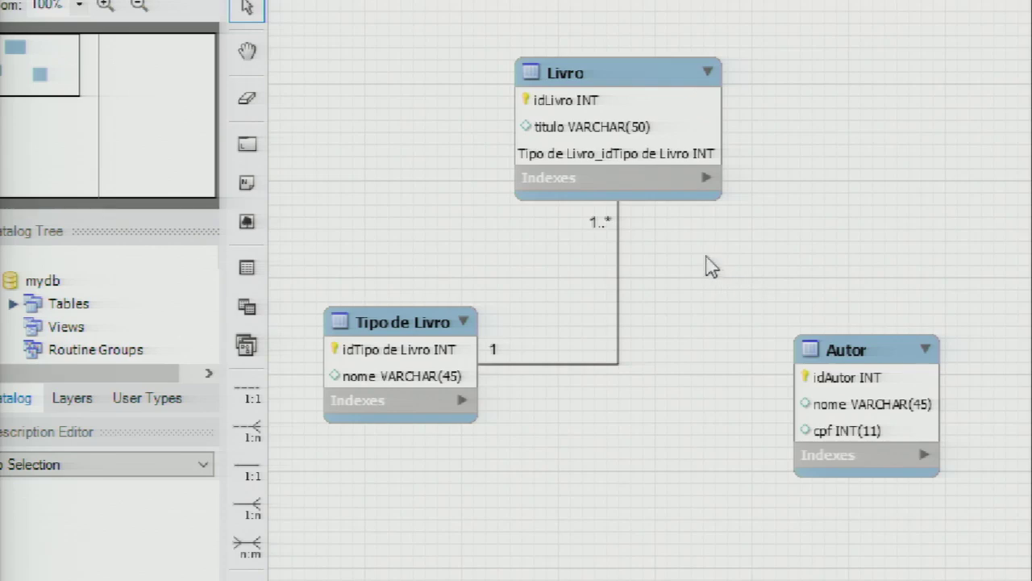
left_click_drag(706, 261, 798, 343)
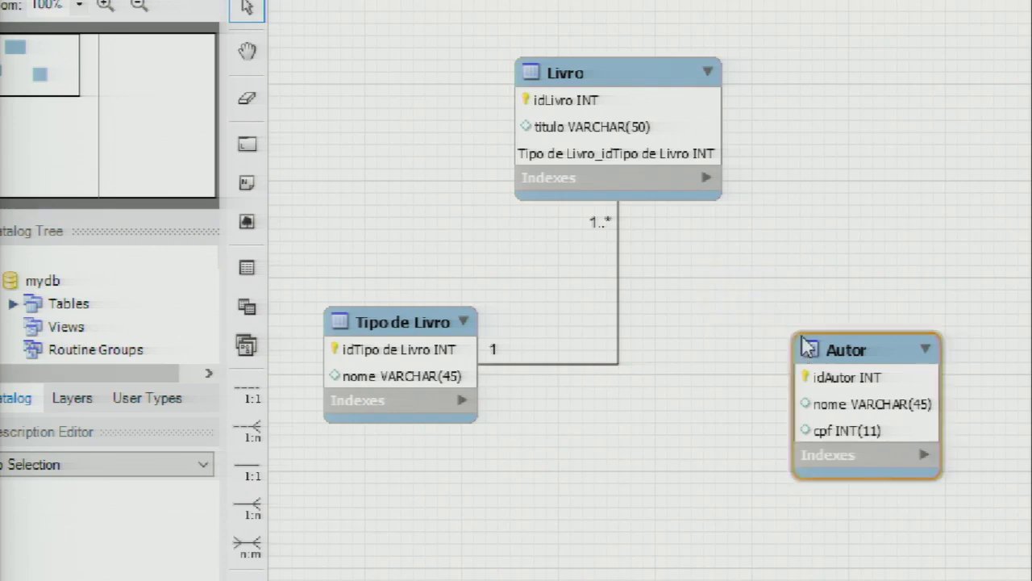
left_click(646, 93)
left_click(824, 373)
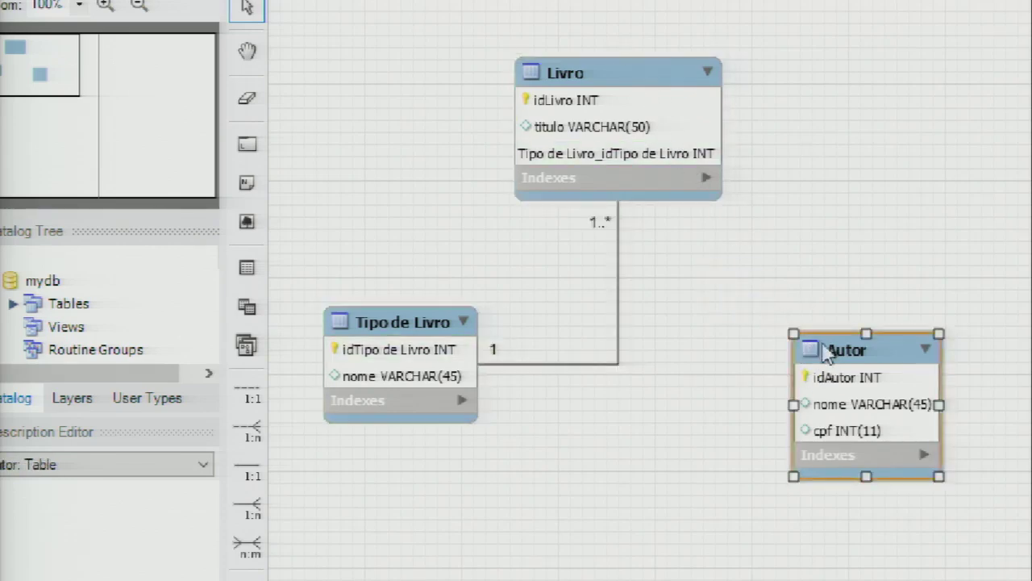
left_click(754, 352)
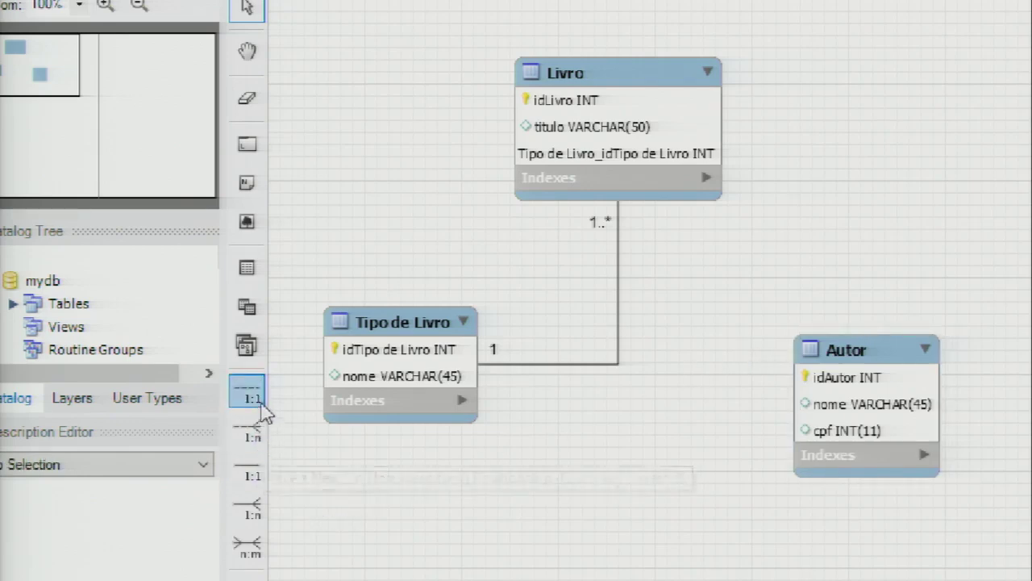
Connect Livro to Autor with a 1:n non-identifying relationship and shift Tipo de Livro slightly farther outward
left_click(252, 432)
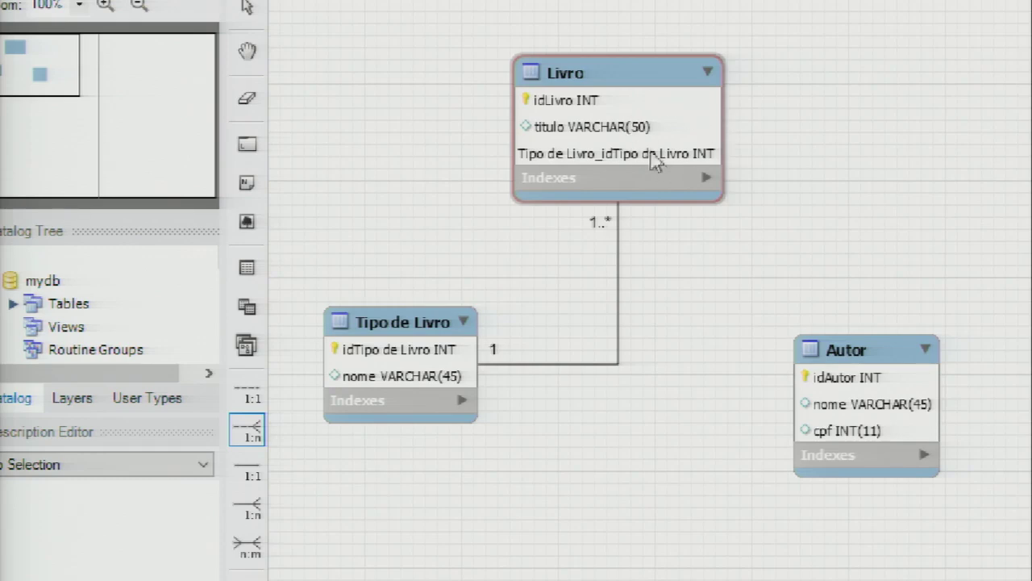
left_click(838, 449)
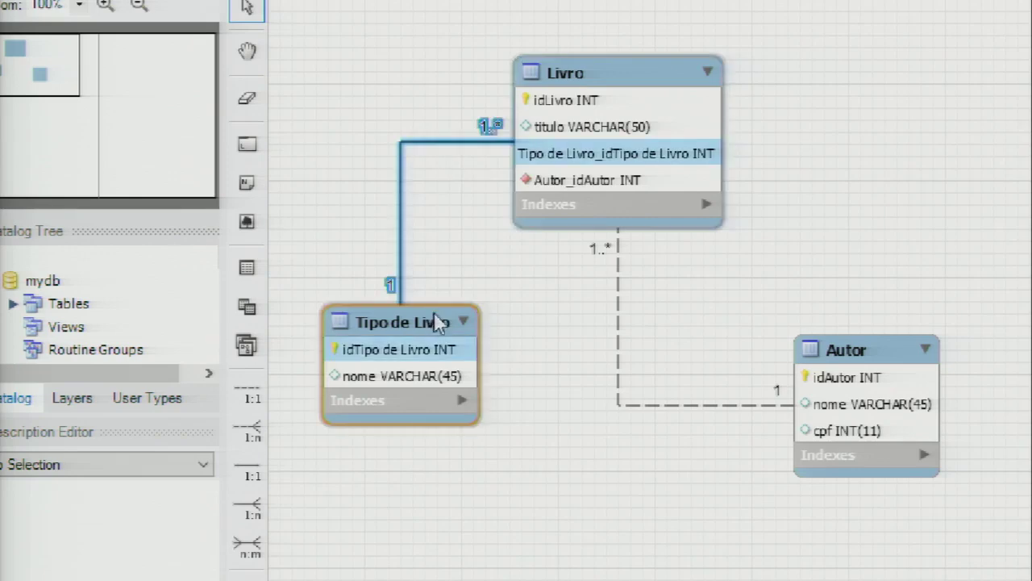
left_click_drag(444, 323, 400, 333)
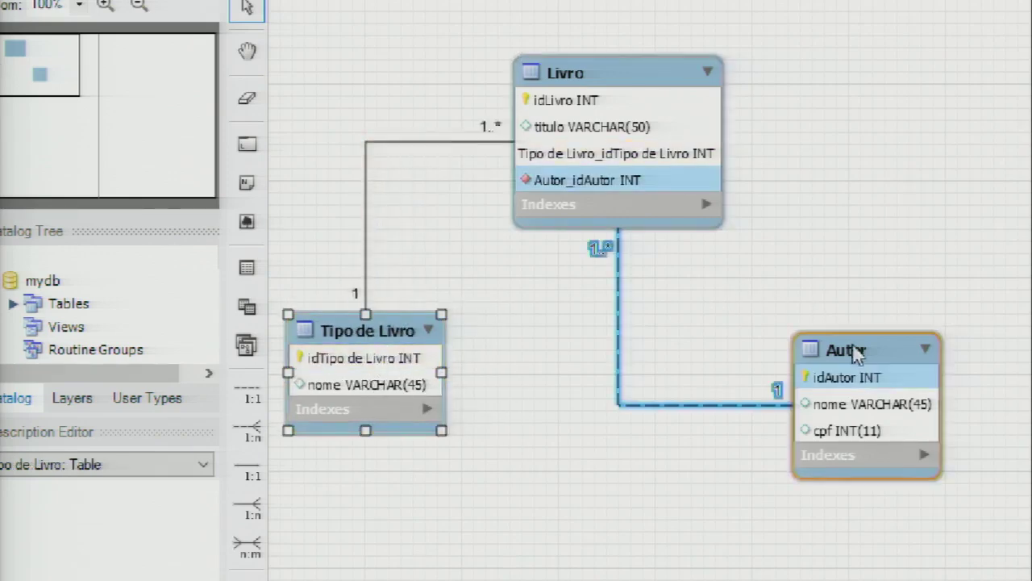
left_click(572, 187)
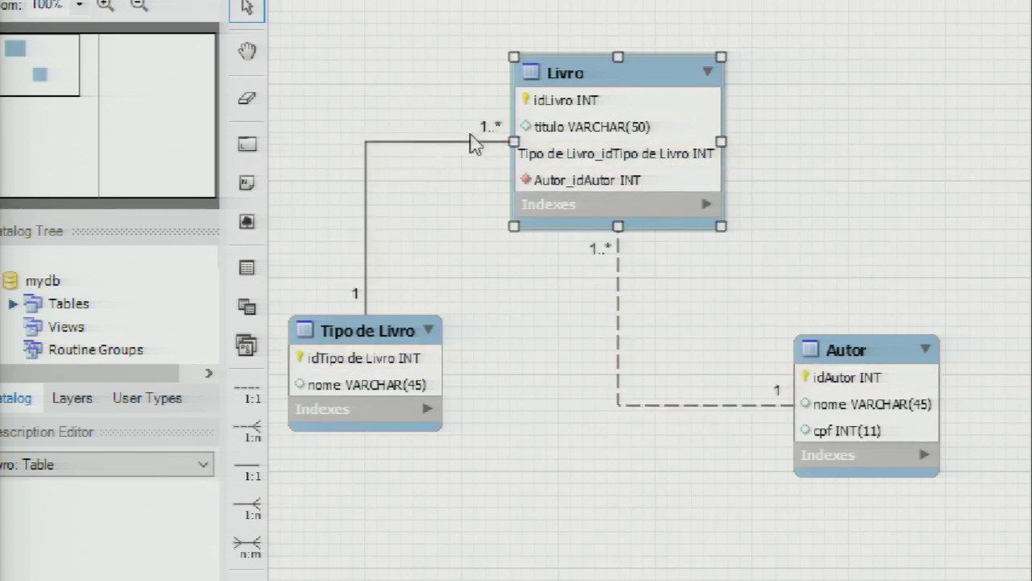
Delete the identifying relationship between Tipo de Livro and Livro
left_click(396, 153)
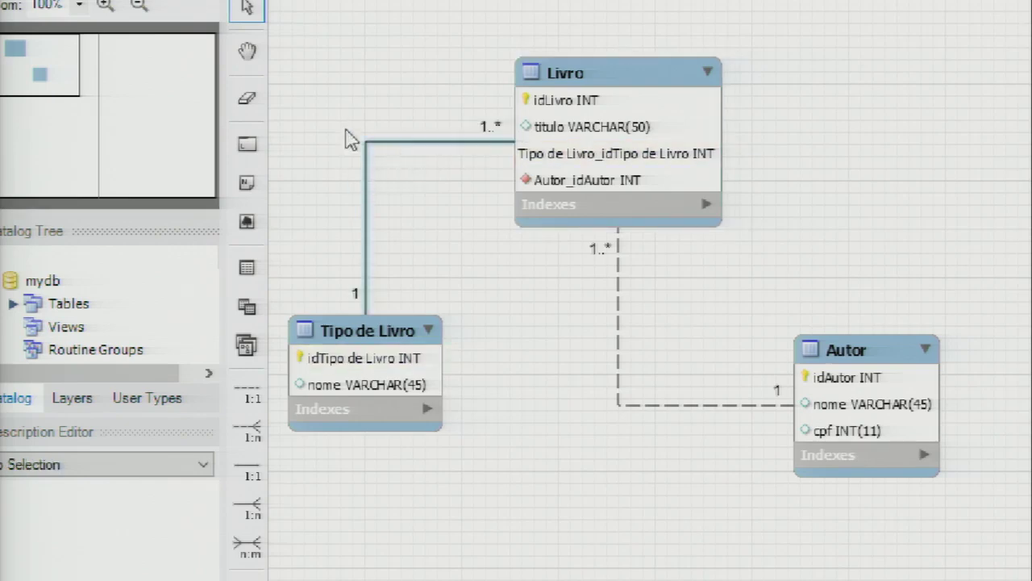
left_click_drag(338, 120, 403, 183)
key("Delete")
left_click(684, 223)
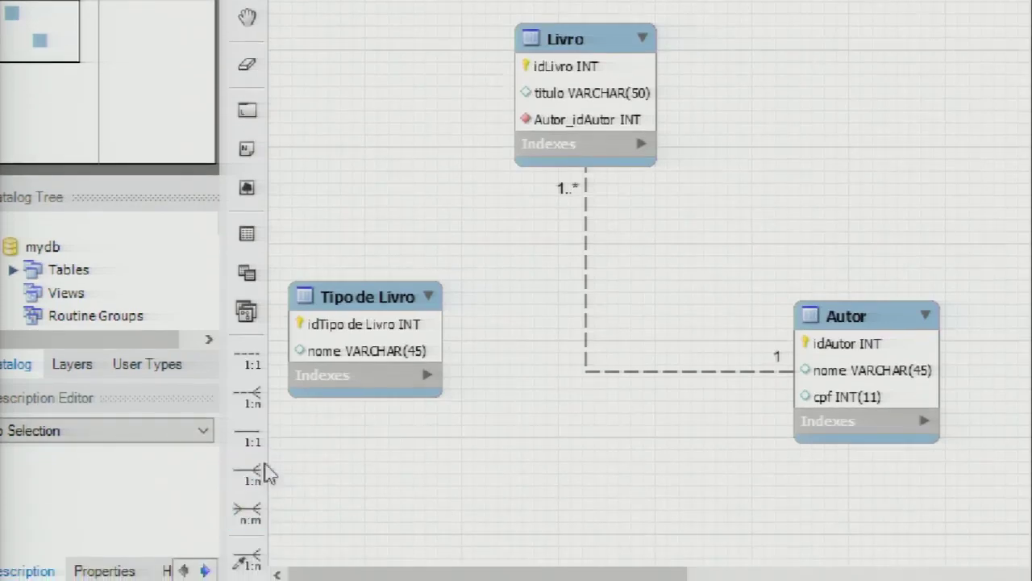
Connect Livro to Tipo de Livro with a 1:n non-identifying relationship
left_click(249, 398)
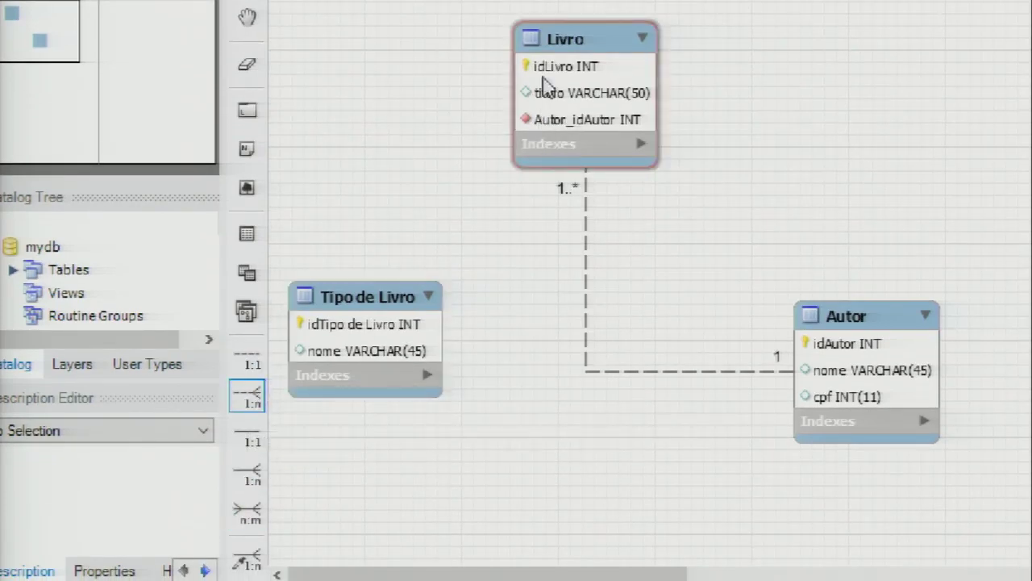
left_click(547, 153)
left_click(373, 335)
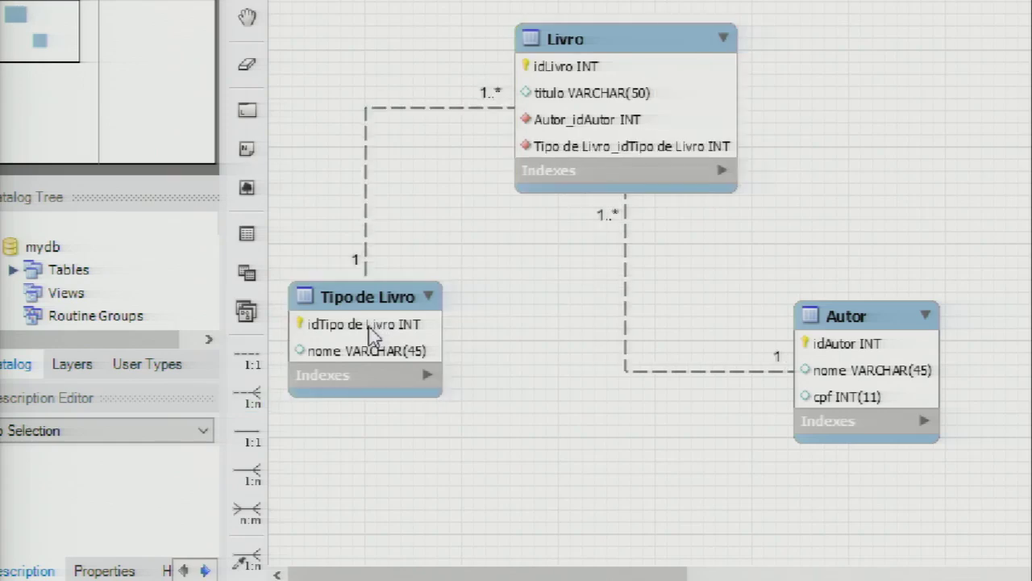
Move Tipo de Livro inward and Autor upward so both tables sit closer beneath Livro
left_click_drag(395, 283, 461, 276)
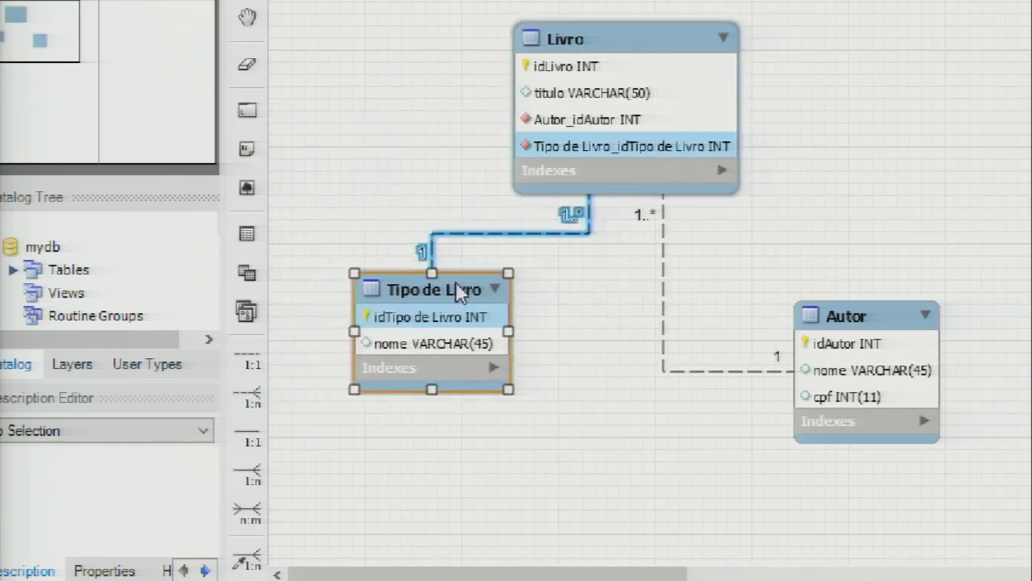
left_click_drag(859, 321, 844, 275)
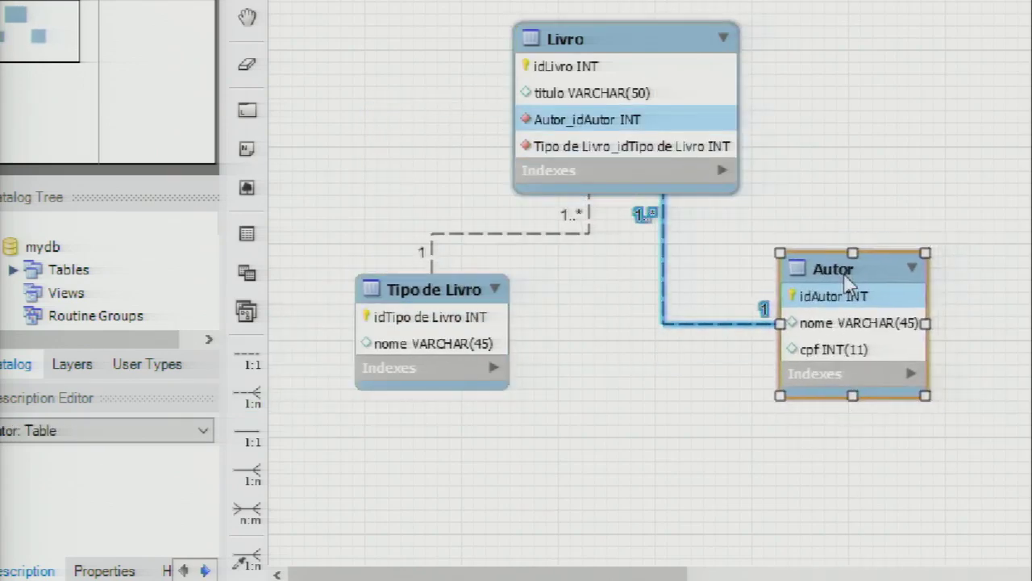
left_click(850, 157)
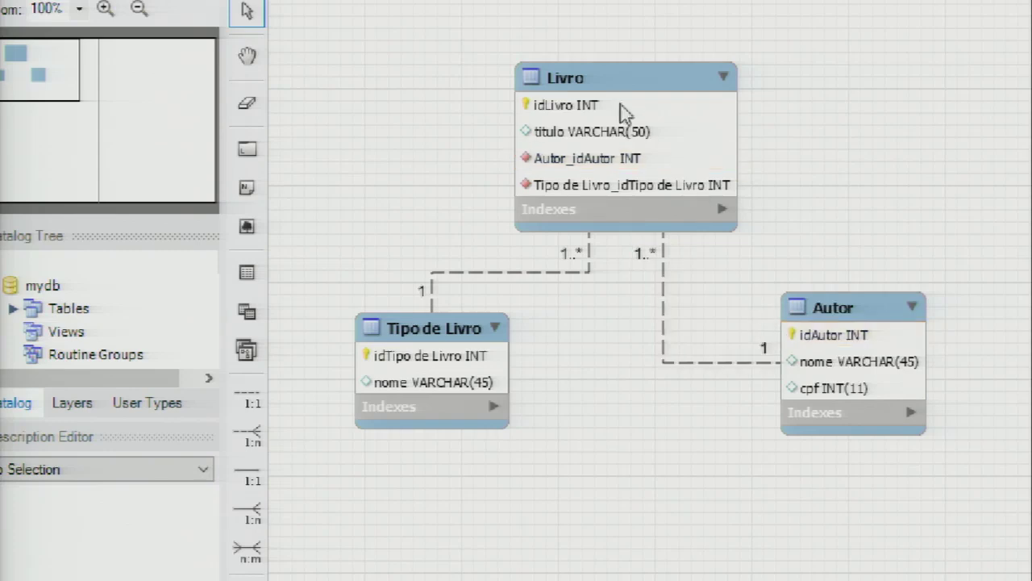
left_click(847, 323)
left_click(682, 244)
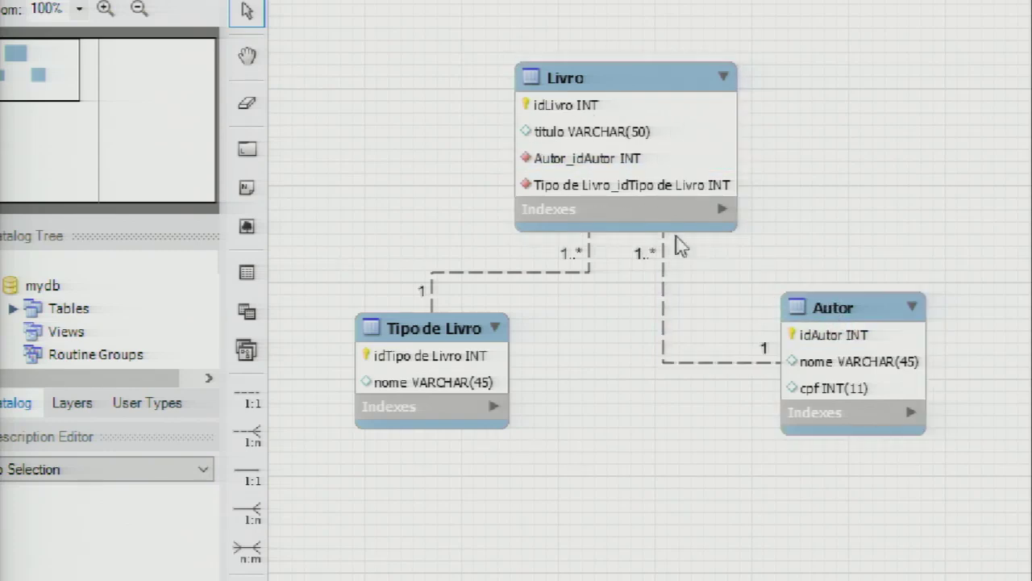
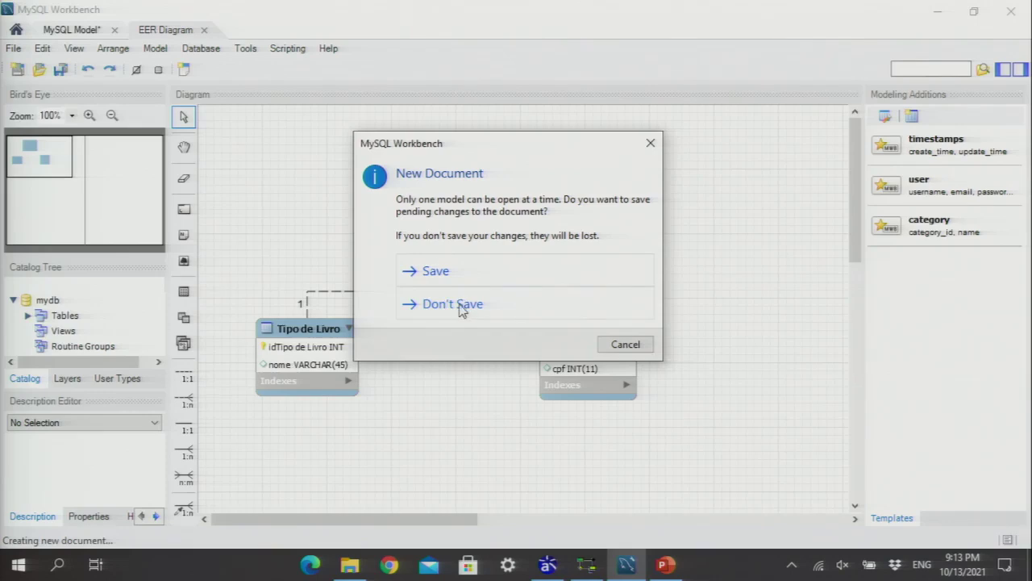
Start a new model without saving the current one, and add an empty EER diagram to it
left_click(453, 304)
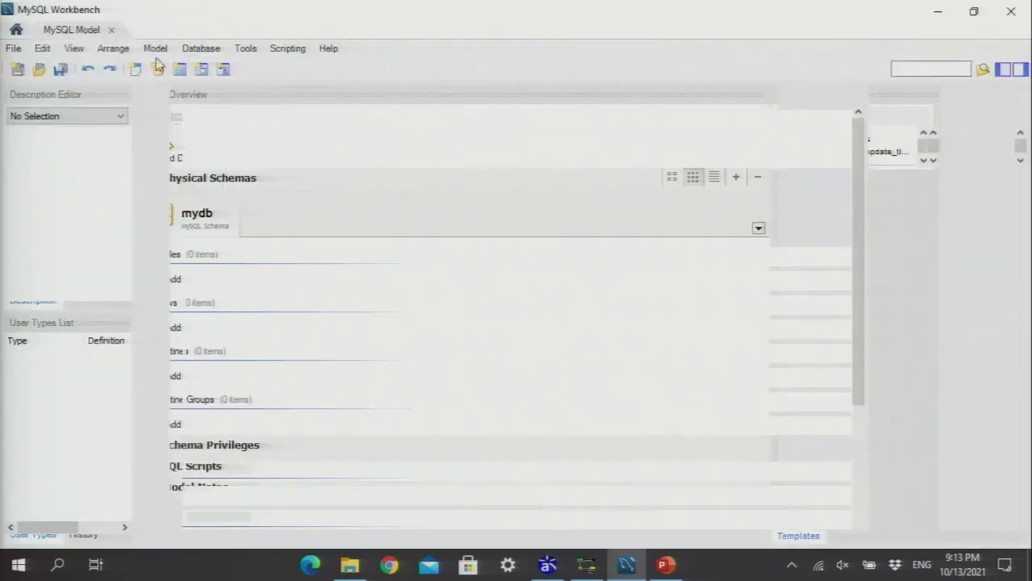
double_click(202, 135)
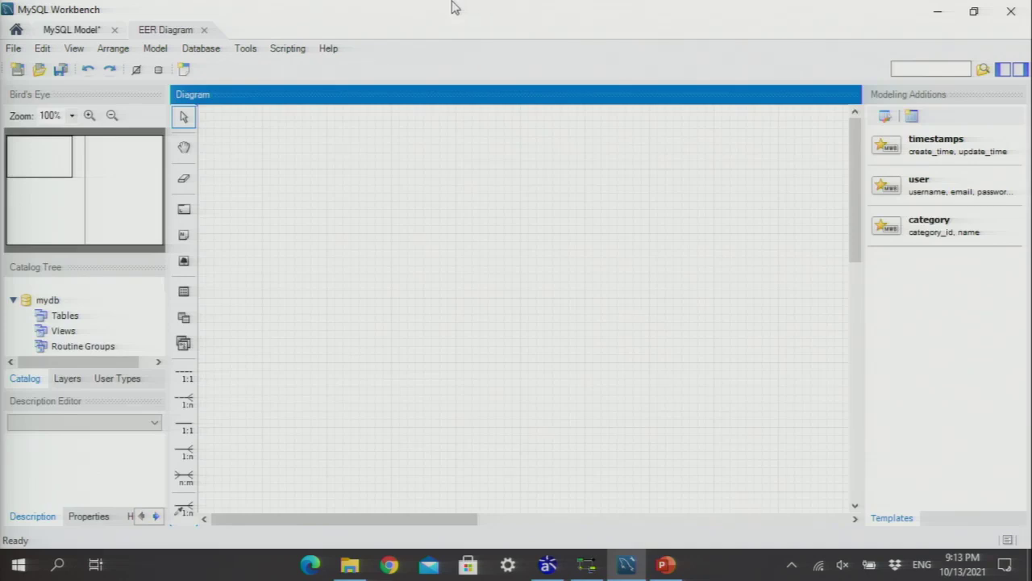
Place a new table on the empty diagram and name it Serviço
left_click(184, 291)
left_click(286, 200)
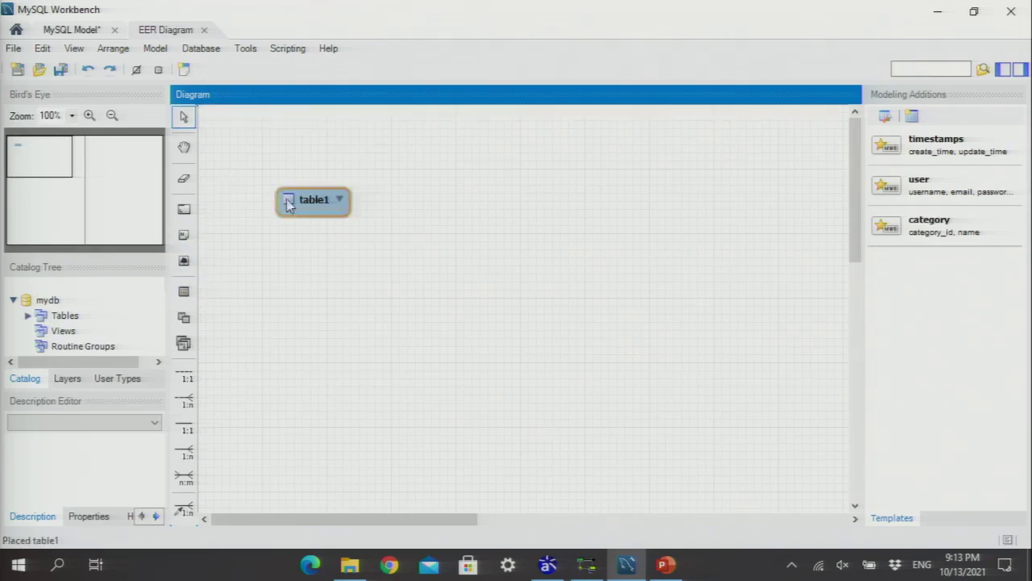
double_click(310, 203)
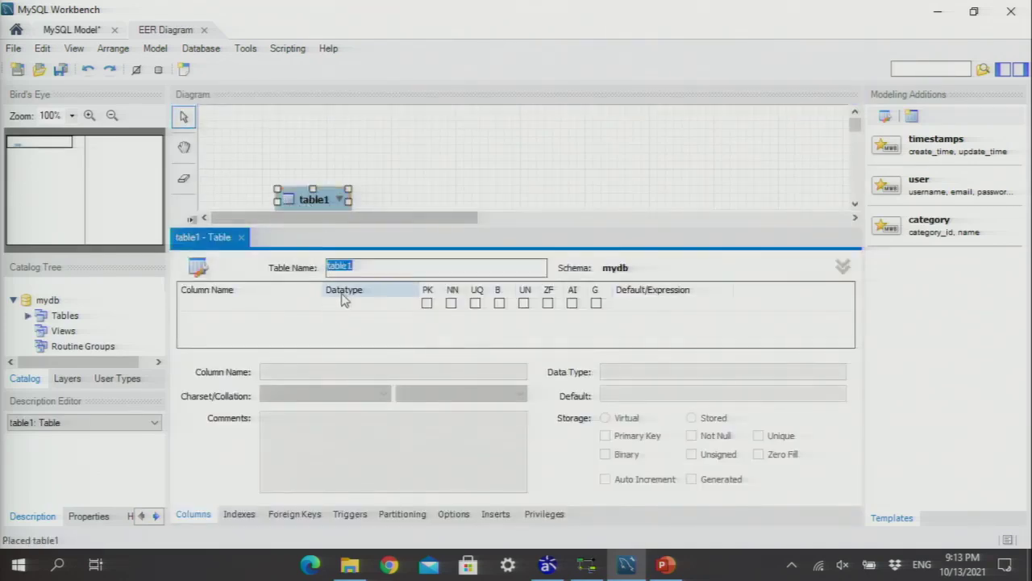
type("Serviço")
key("Return")
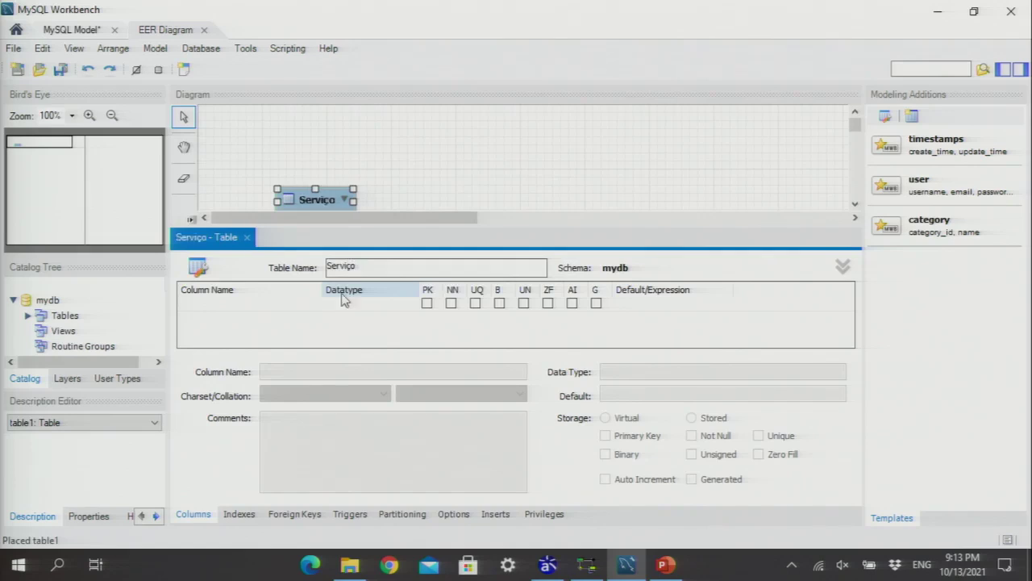
Add to Serviço an idServiço INT primary key column and a nome VARCHAR(45) column
double_click(189, 303)
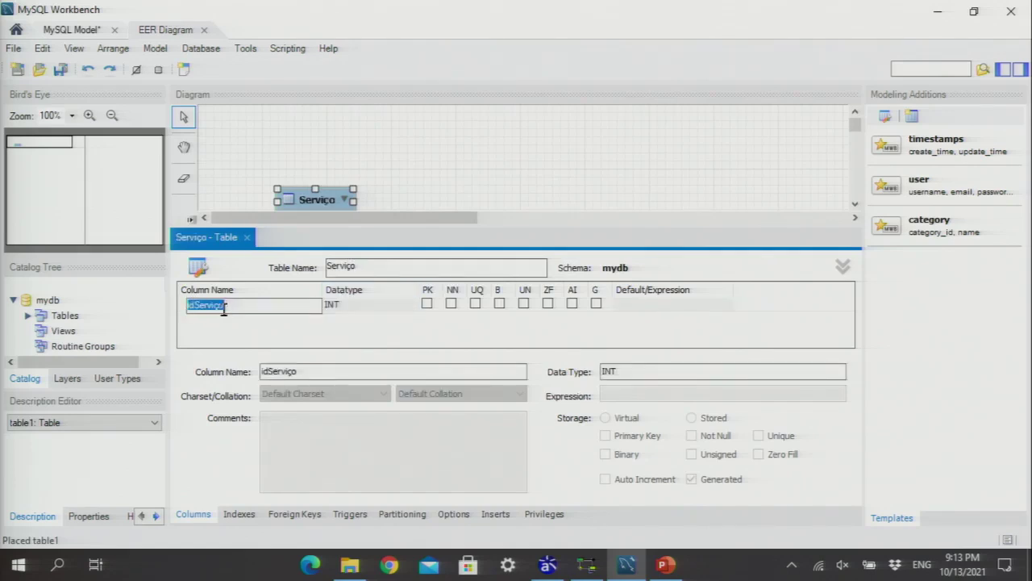
double_click(198, 319)
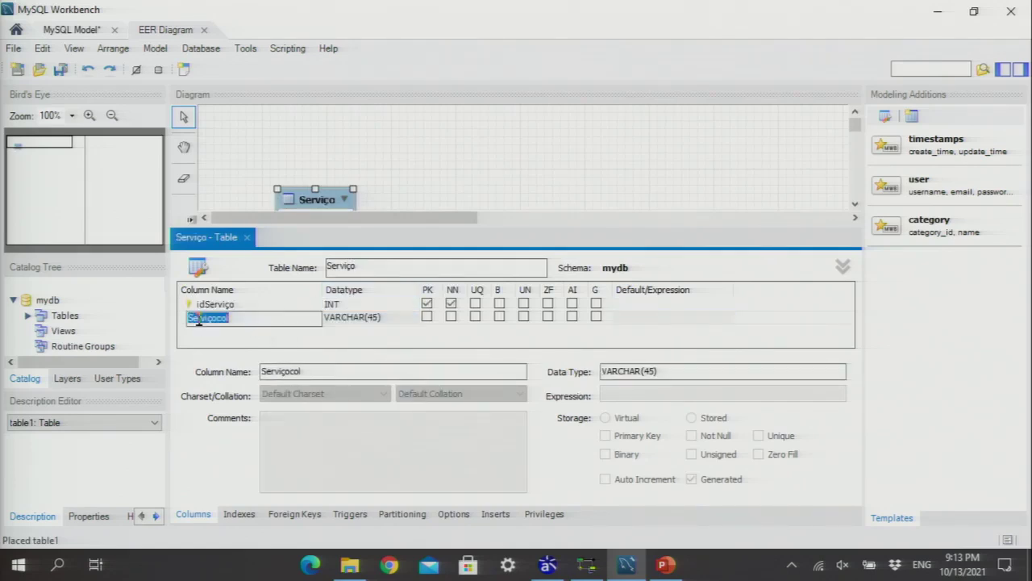
type("d")
type("ome")
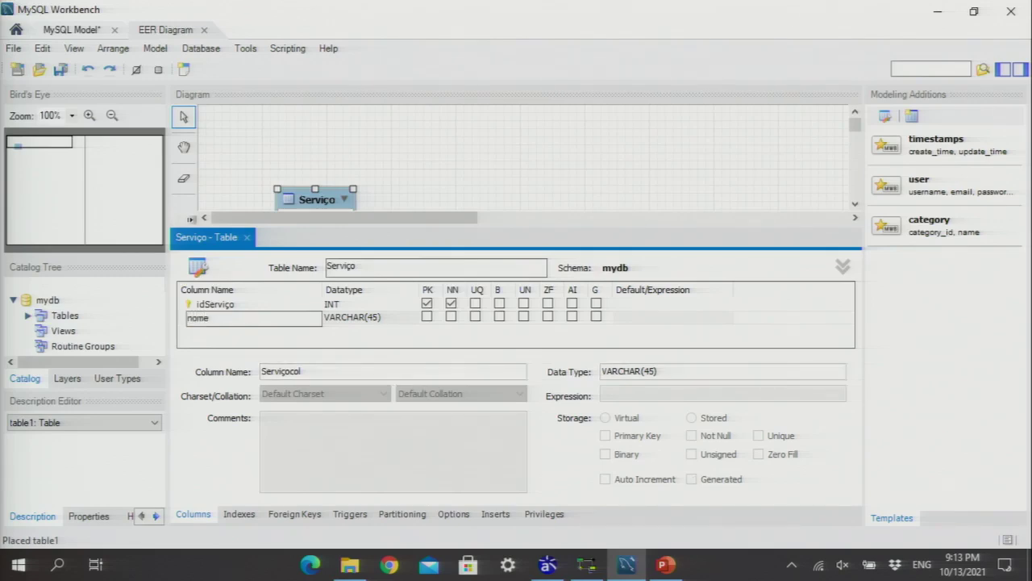
key("Tab")
Move the Serviço table to the upper-left area of the diagram and deselect it
left_click_drag(345, 200, 315, 131)
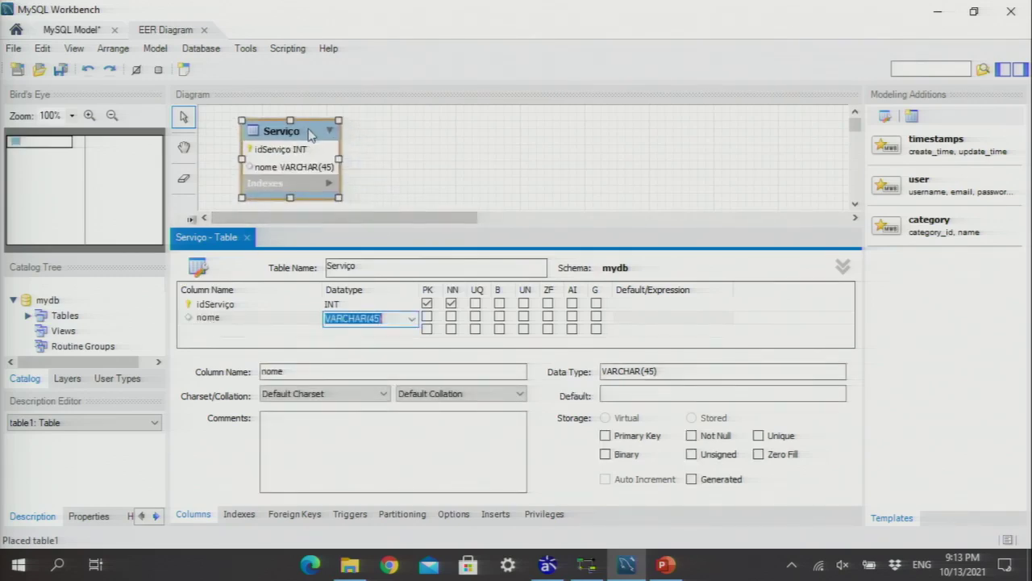
left_click(369, 140)
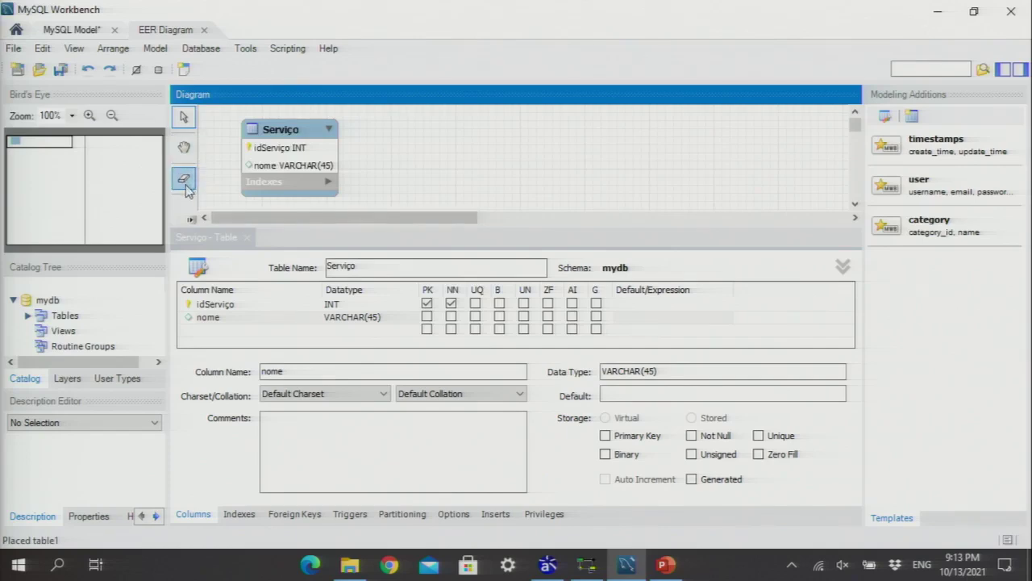
left_click(191, 218)
left_click(136, 231)
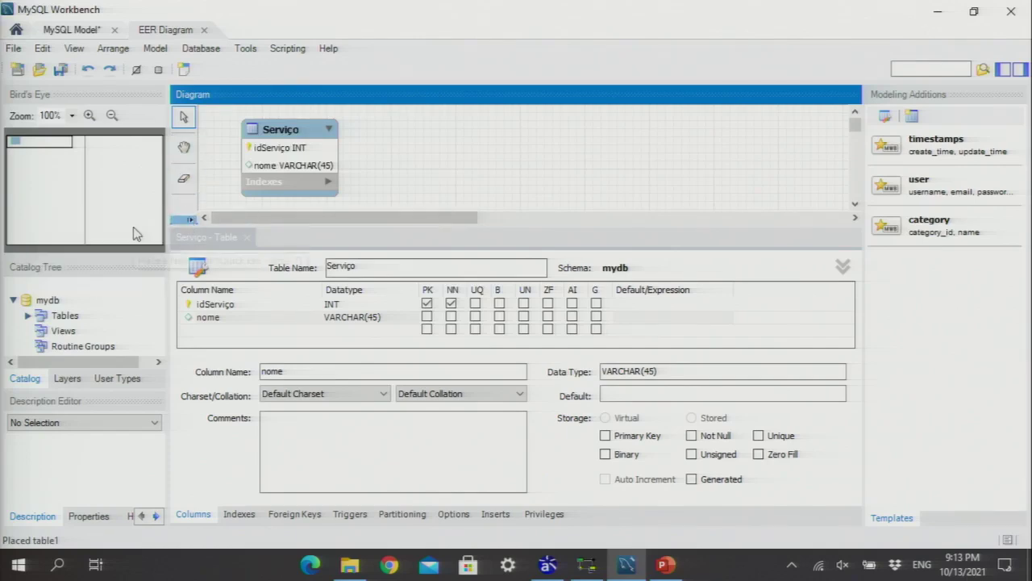
Place a new table to the right of Serviço, align it with that table and open it for editing
left_click(375, 153)
left_click_drag(407, 151, 408, 137)
double_click(408, 137)
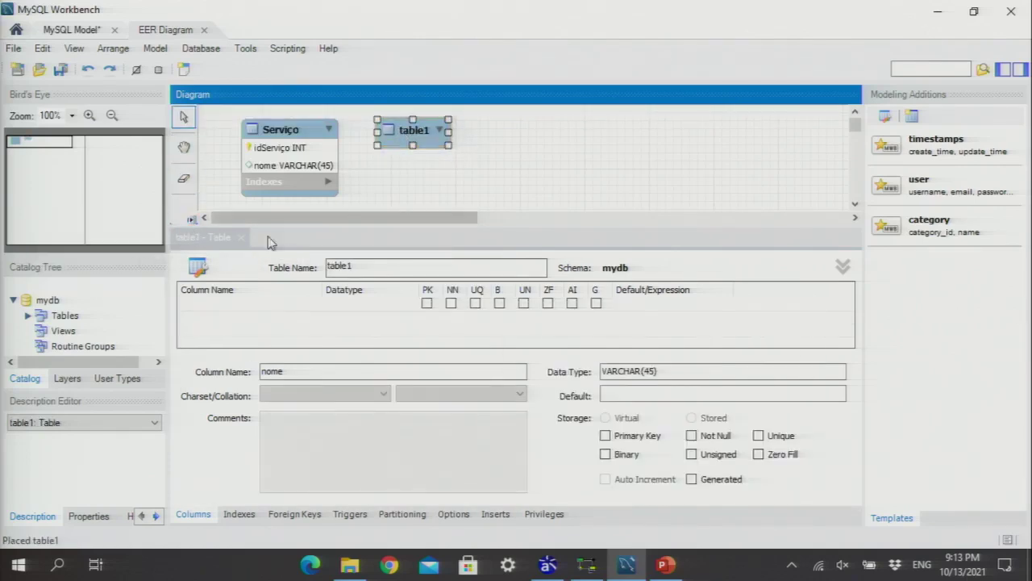
double_click(214, 309)
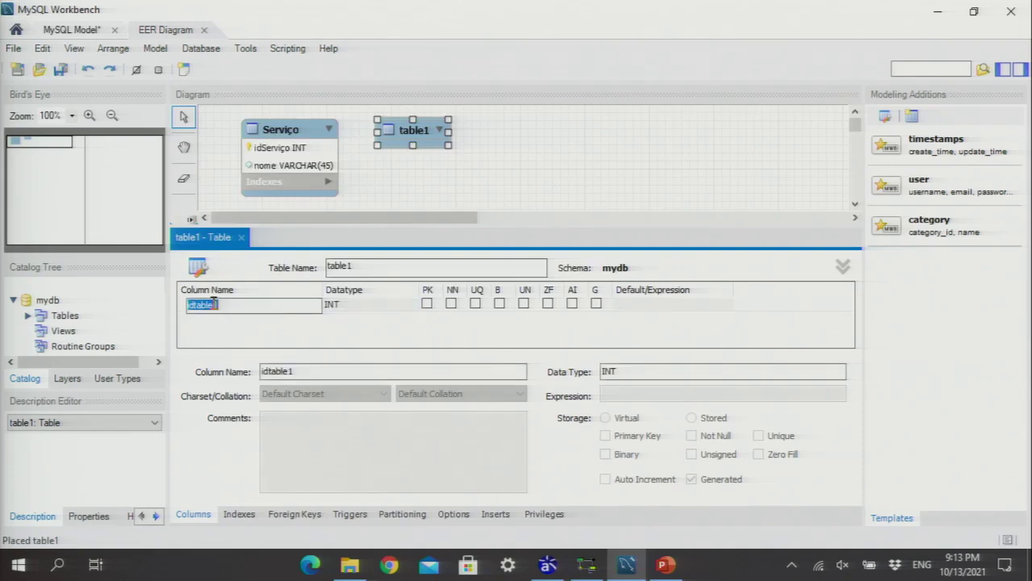
type("Funcionario")
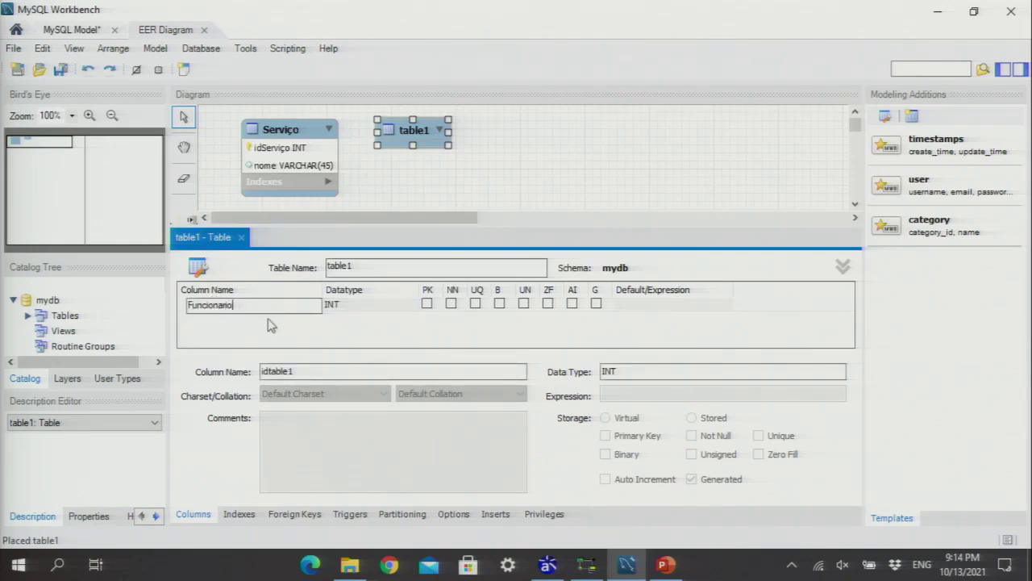
key("ctrl+a")
key("BackSpace")
Name the new table Funcionario and add an idFuncionario INT primary key column to it
double_click(342, 266)
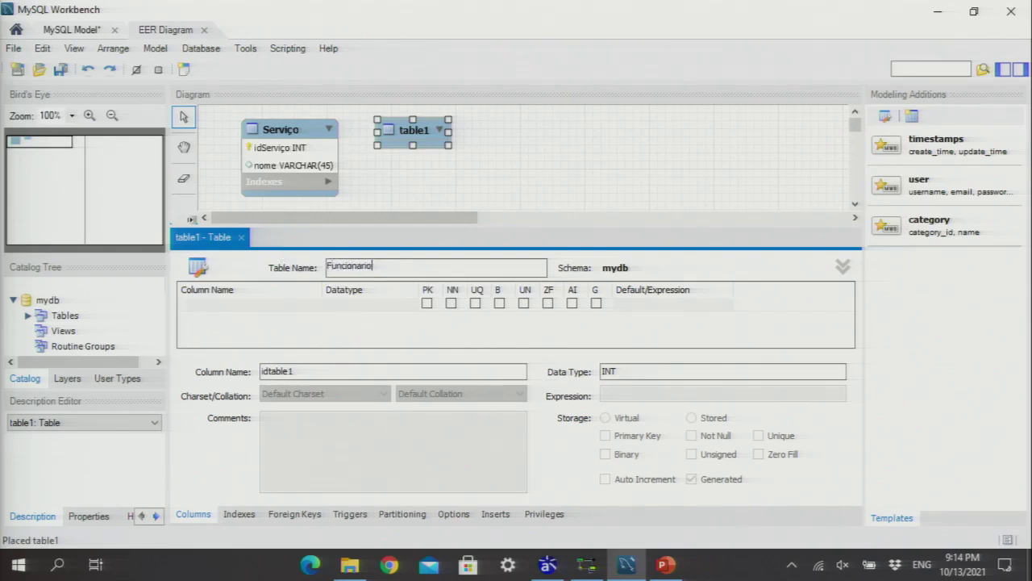
double_click(219, 301)
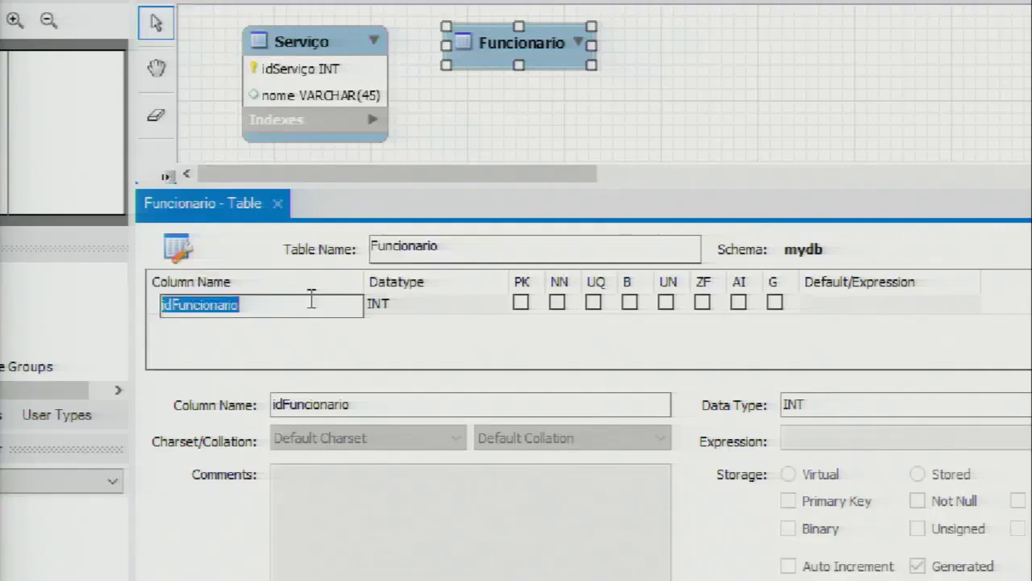
left_click(289, 310)
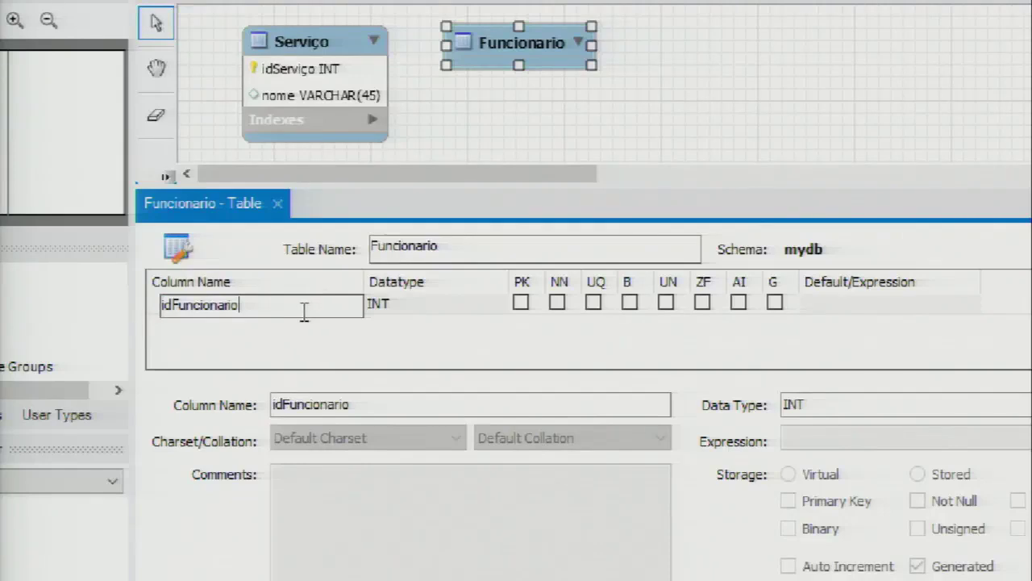
key("Tab")
key("Return")
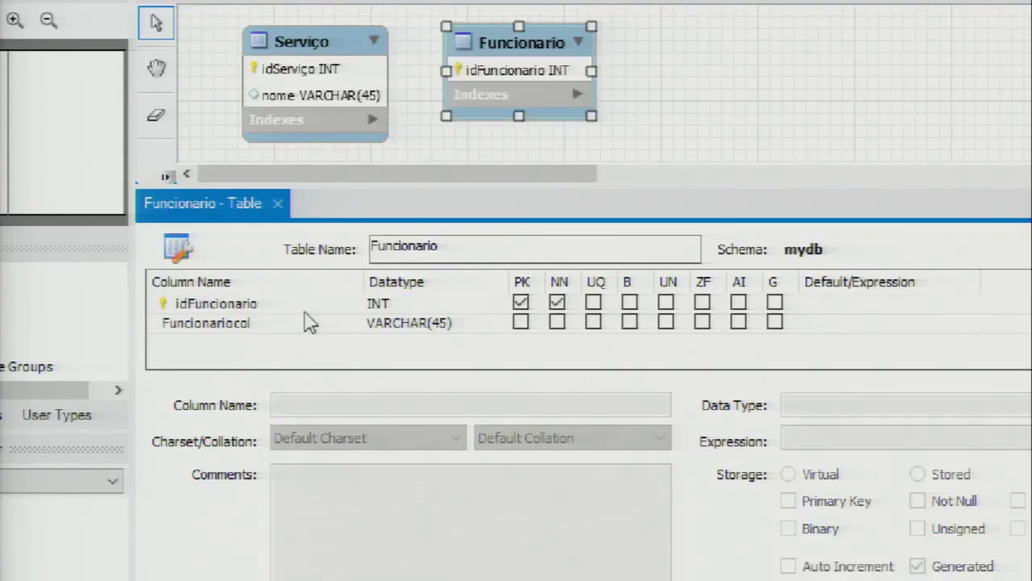
Add nome and cpf columns, both VARCHAR(45), to Funcionario and leave the column list
double_click(231, 324)
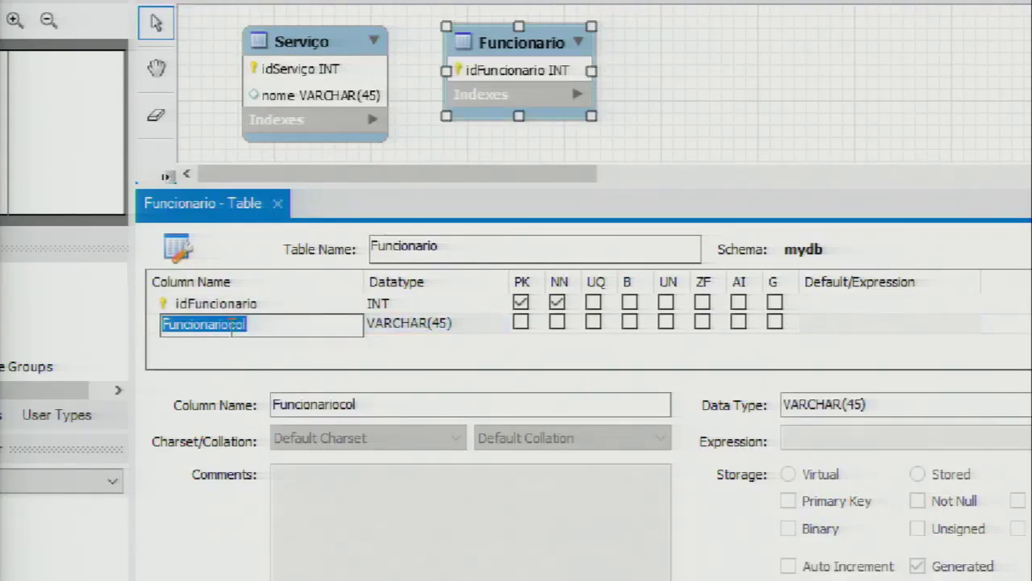
type("nome")
key("Tab")
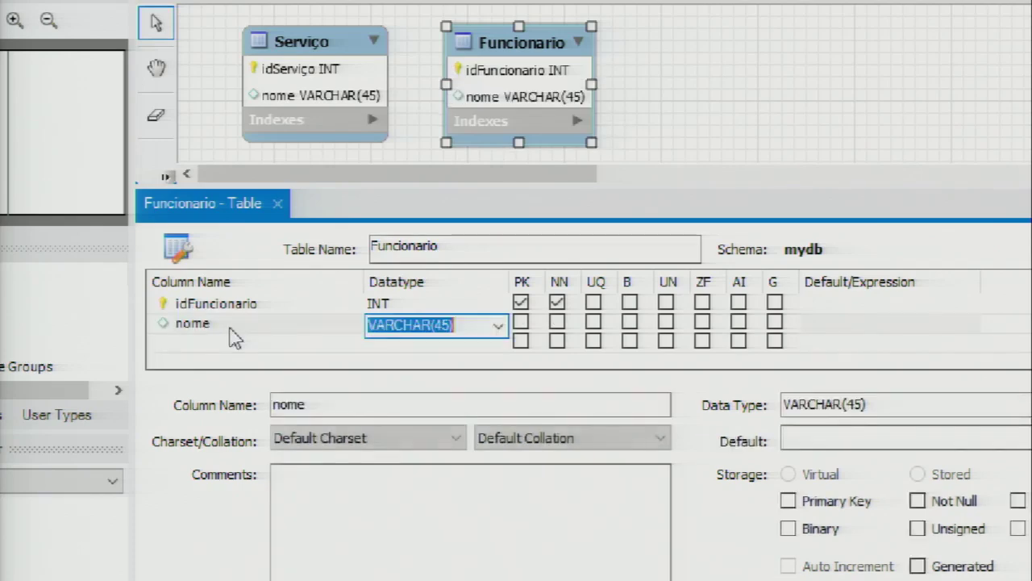
left_click(232, 339)
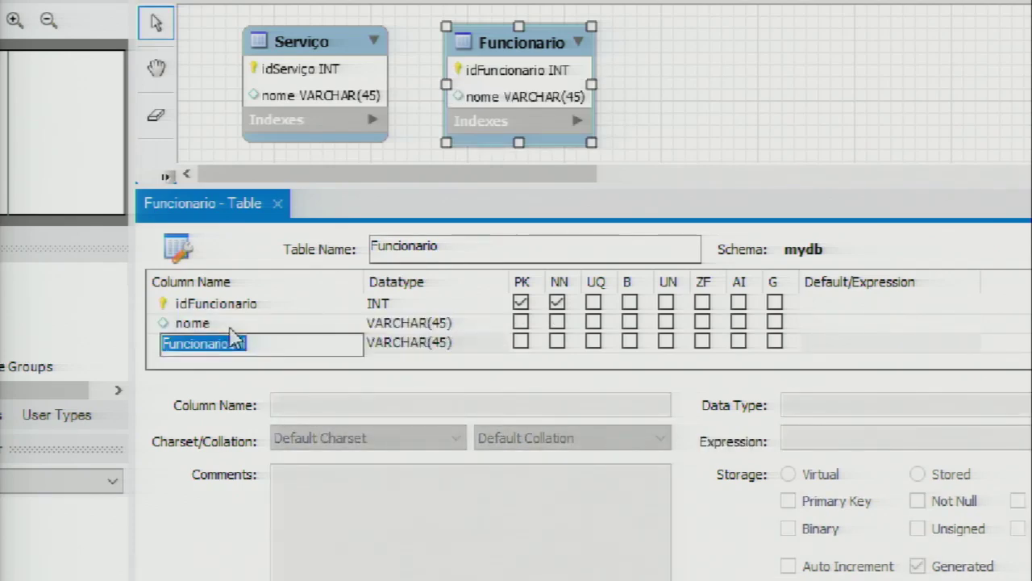
type("cpf")
key("Tab")
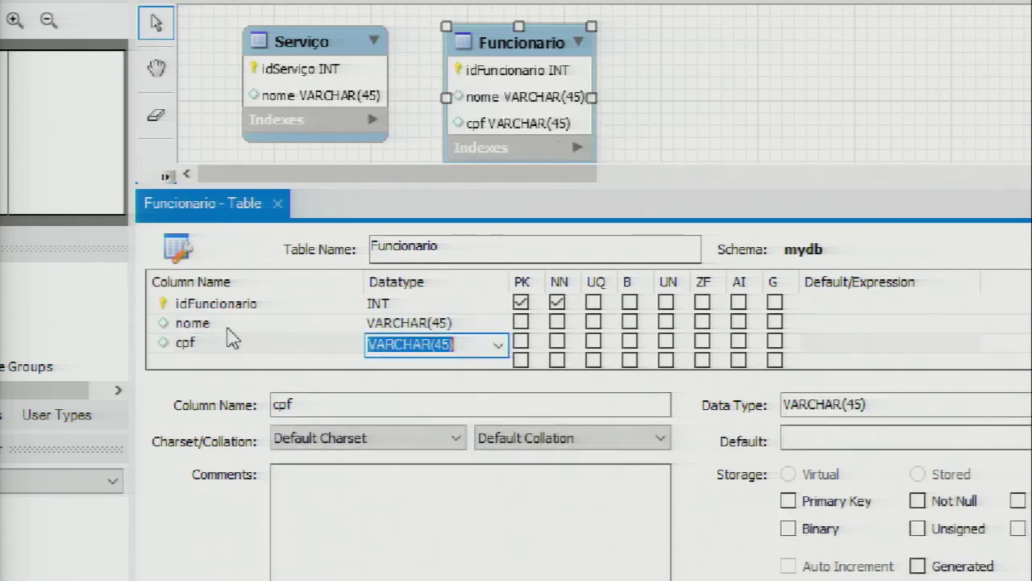
key("Return")
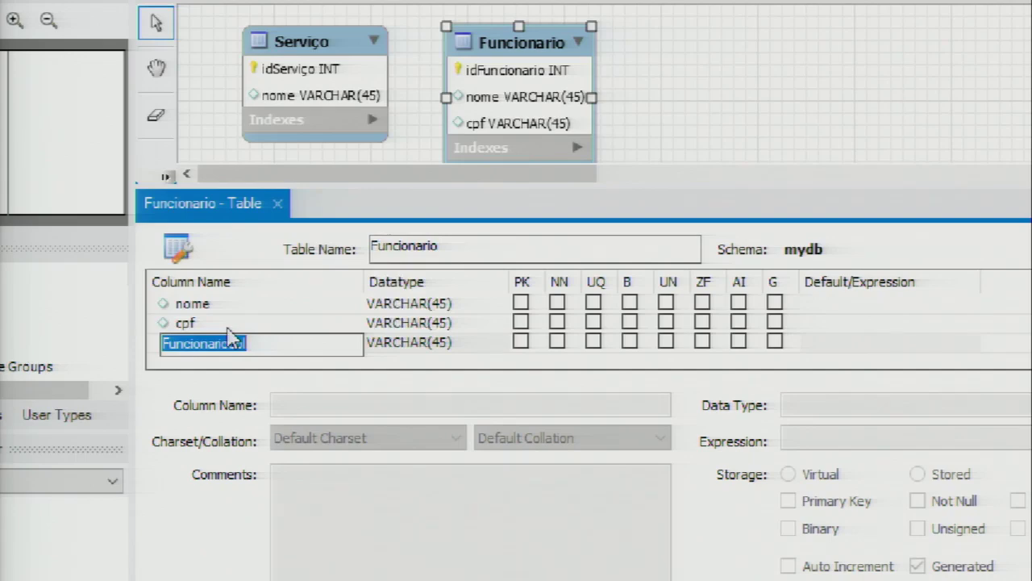
key("BackSpace")
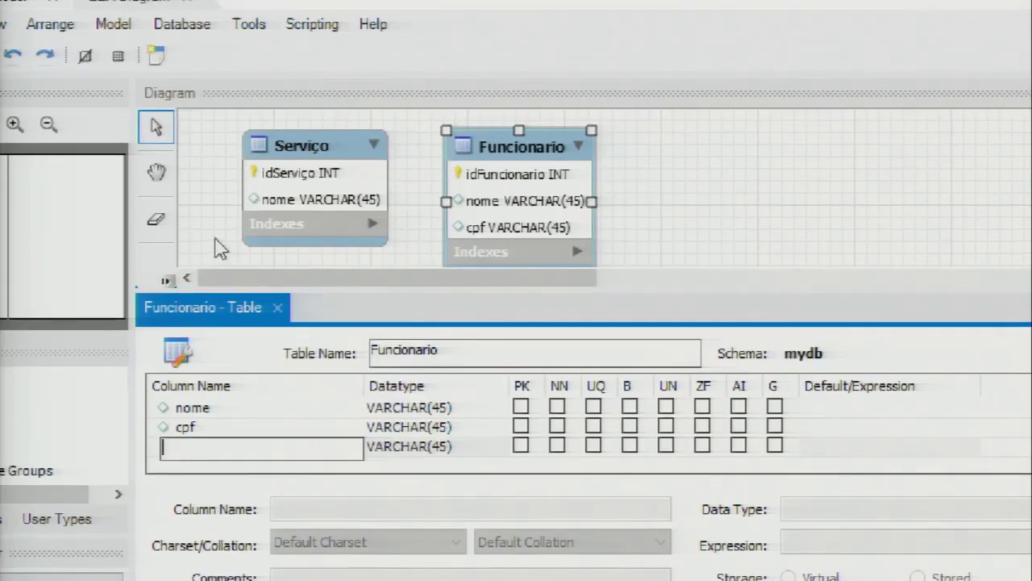
left_click(202, 145)
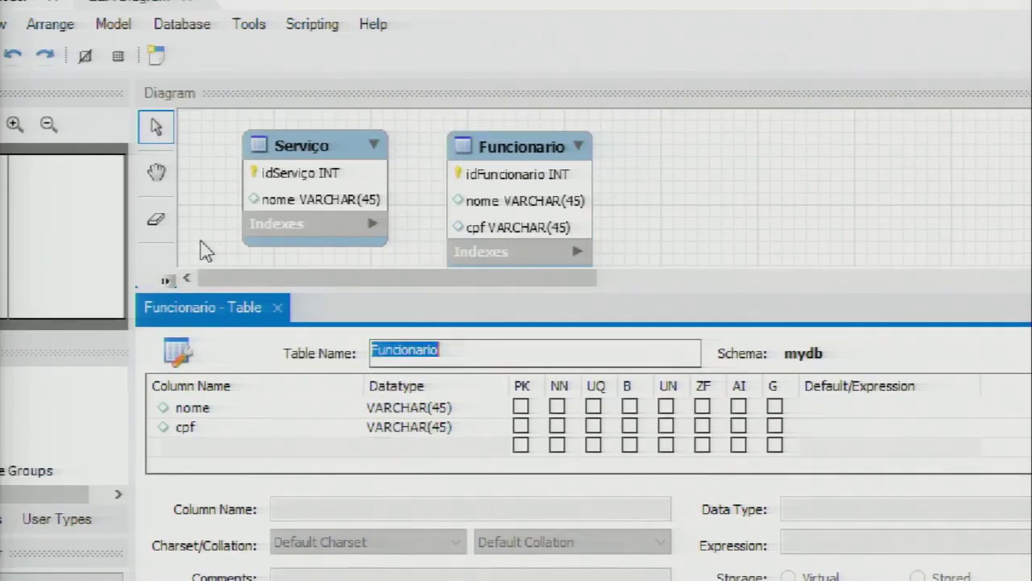
Place another new table to the right of Funcionario and align it with the existing tables
left_click(165, 282)
left_click(77, 290)
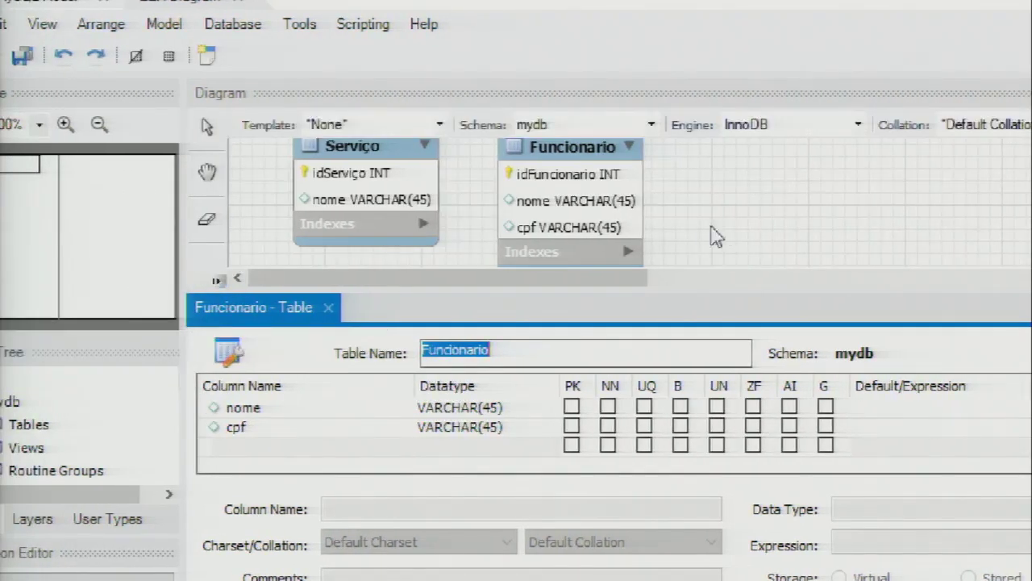
left_click(719, 171)
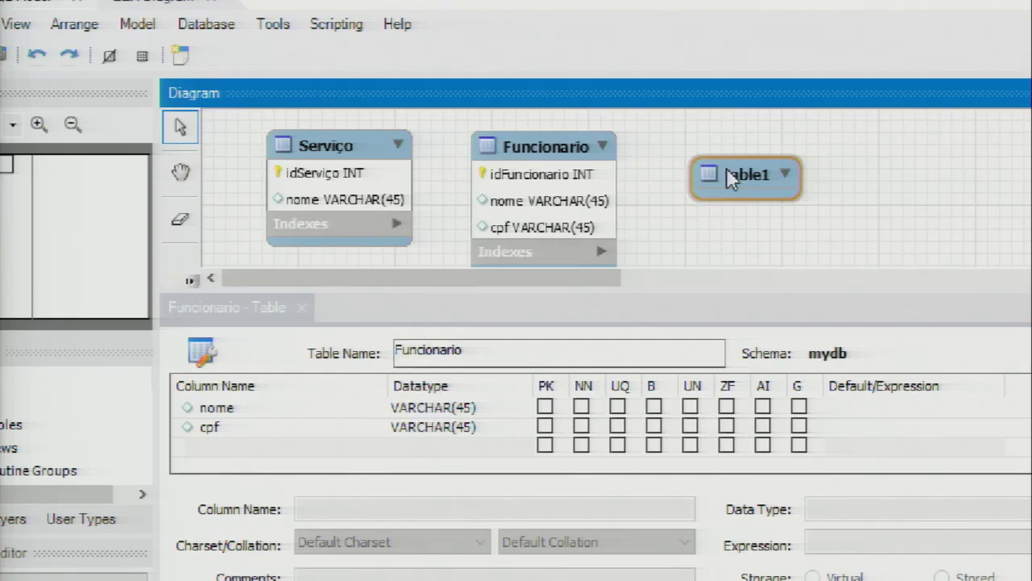
left_click_drag(729, 179, 723, 156)
Shift Serviço and Funcionario closer together to free space before table1
left_click(583, 159)
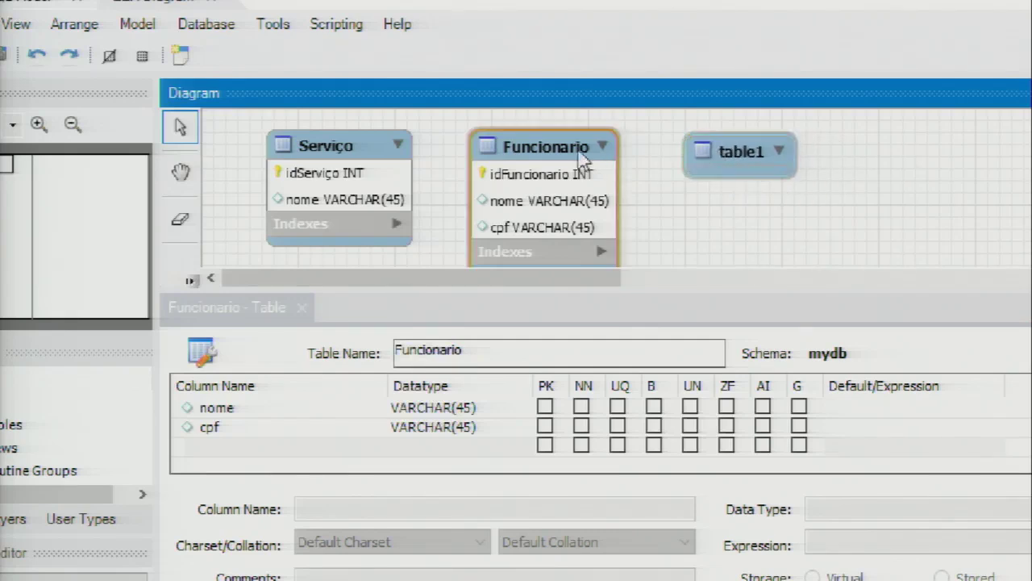
left_click_drag(542, 152, 575, 151)
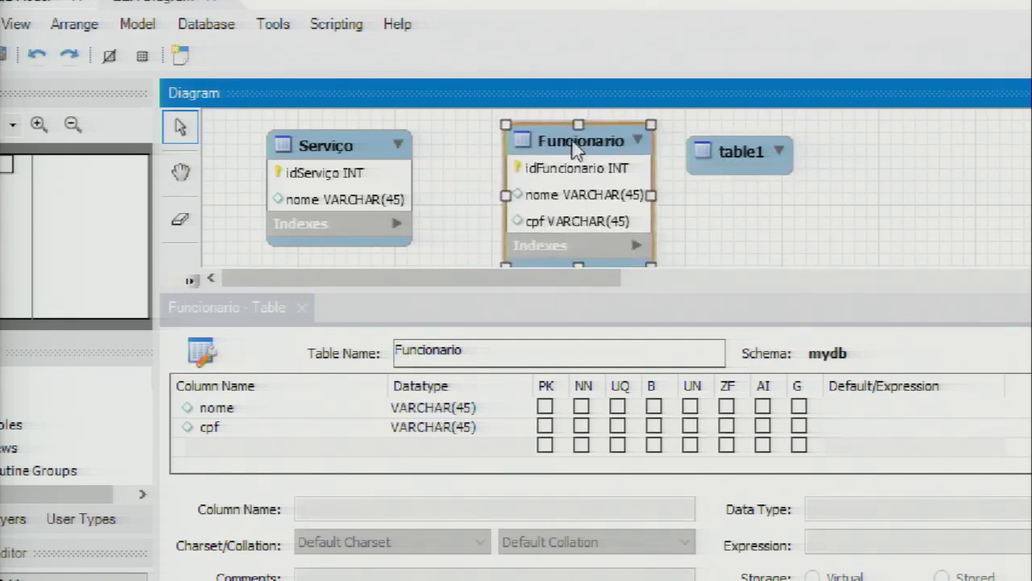
left_click_drag(338, 145, 320, 139)
left_click(562, 139)
left_click_drag(582, 141, 499, 153)
Place a further new table between Funcionario and table1
left_click(192, 282)
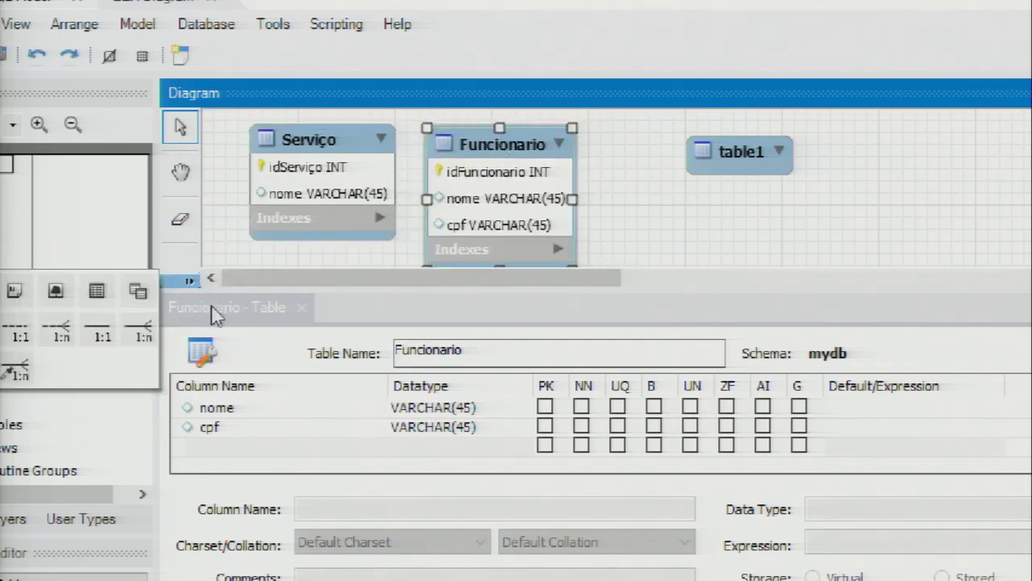
left_click(97, 288)
left_click(627, 184)
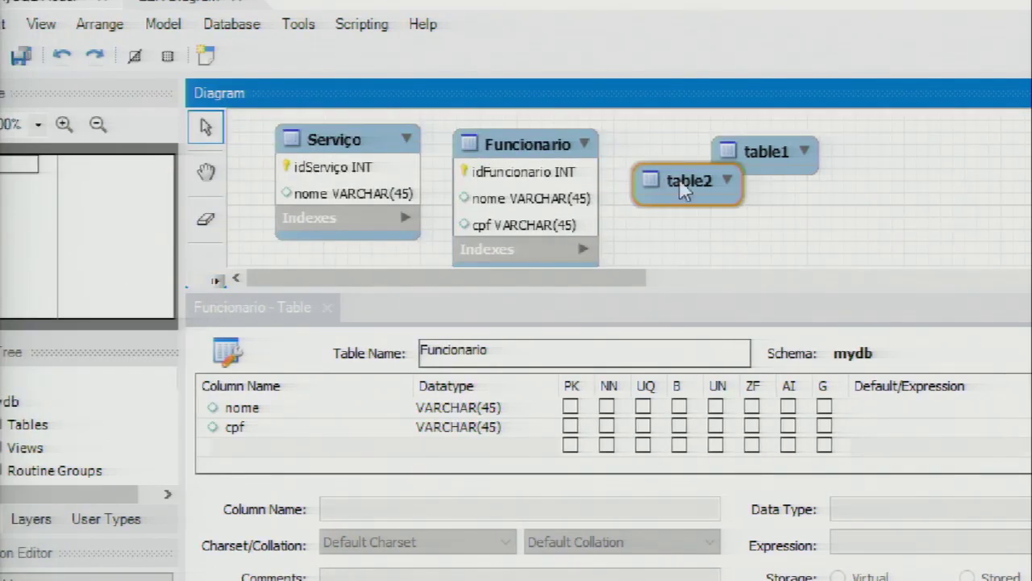
Rename the Funcionario table Cliente
left_click_drag(509, 349, 359, 339)
type("Cliente")
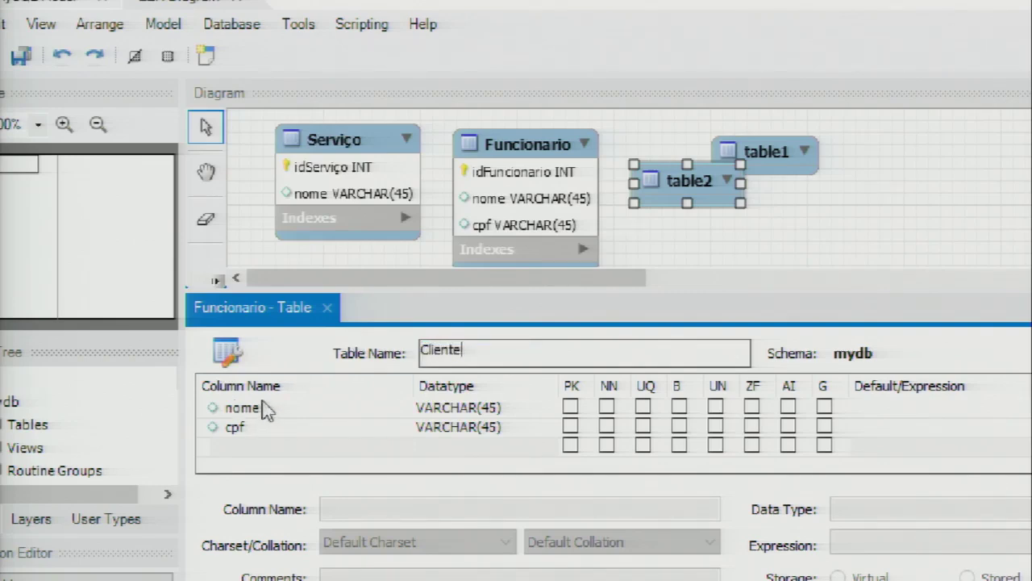
double_click(684, 191)
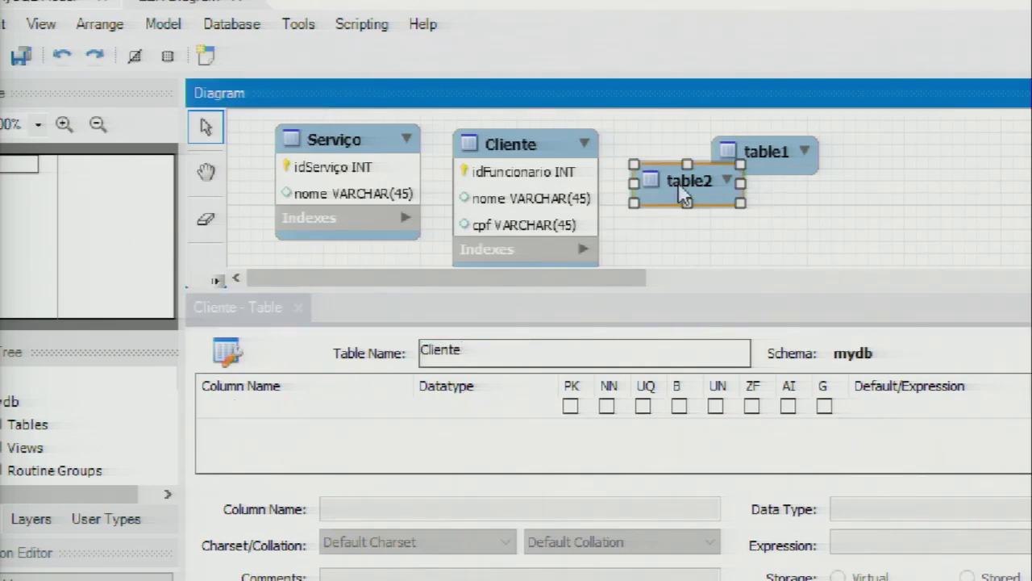
Rename the table holding the idFuncionario column to Funcionário
double_click(560, 152)
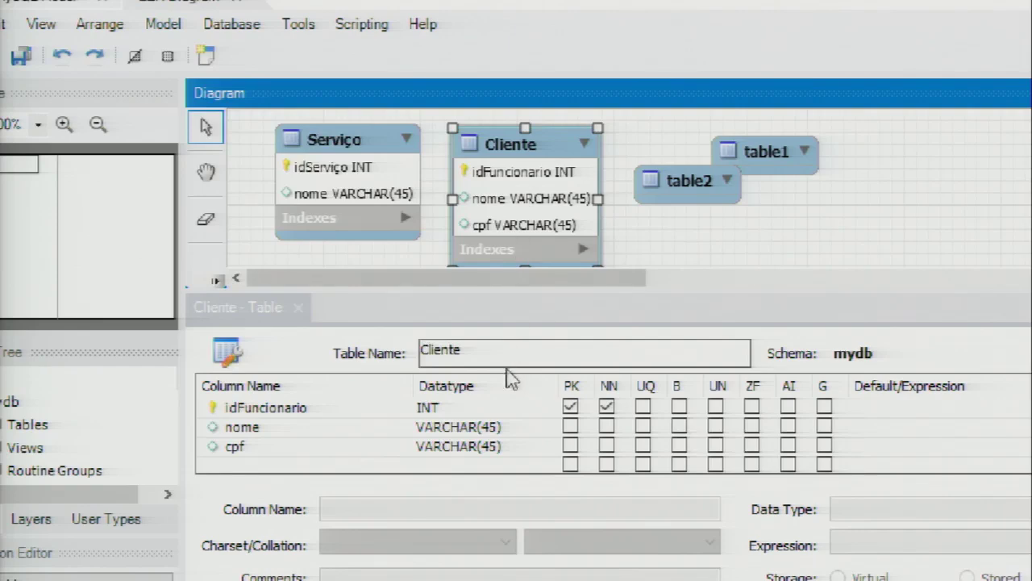
type("Funcion")
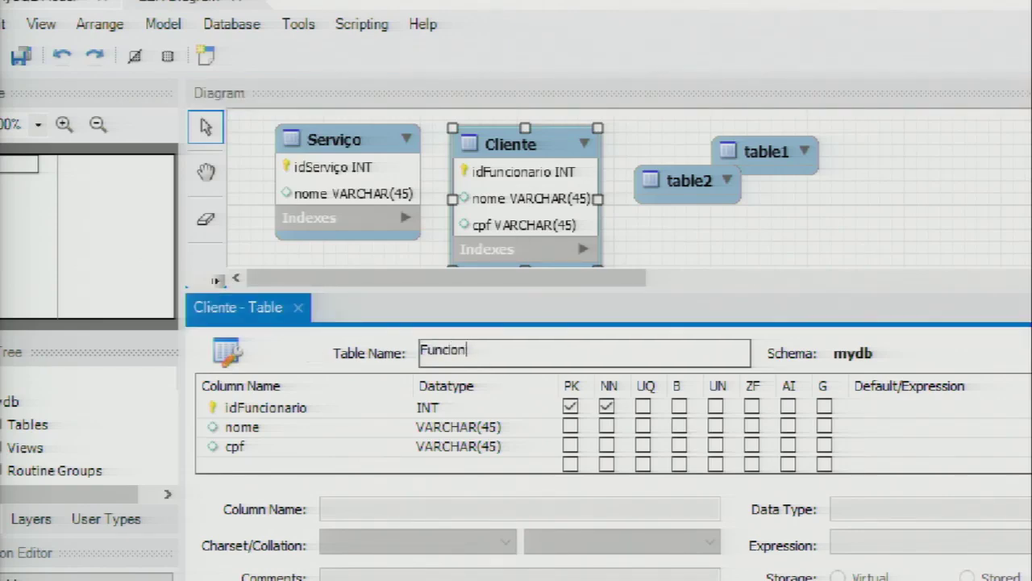
type("ário")
key("Return")
Move table2 up into line with Funcionário and name it Cliente
left_click(695, 187)
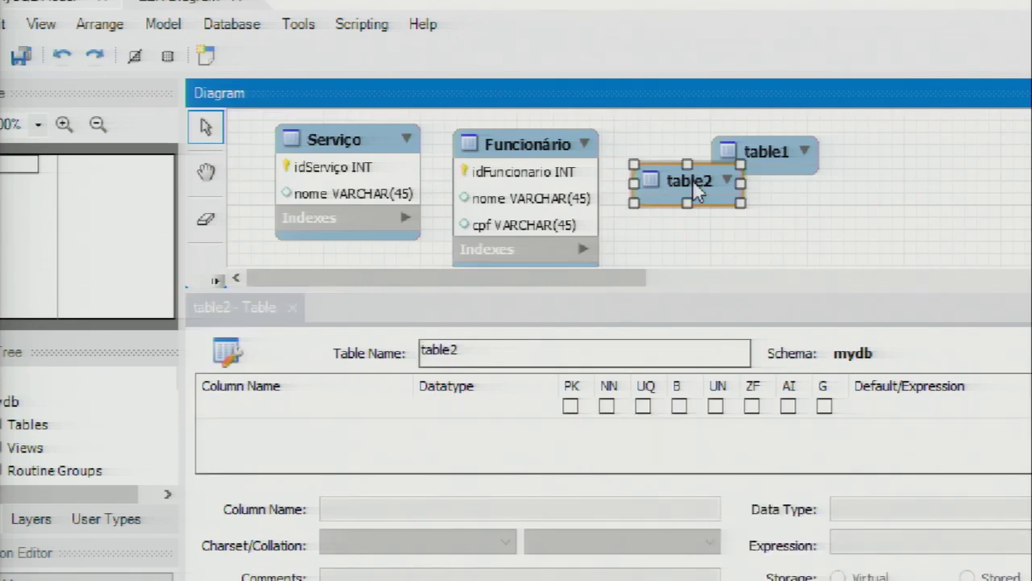
left_click_drag(697, 188, 687, 155)
double_click(449, 352)
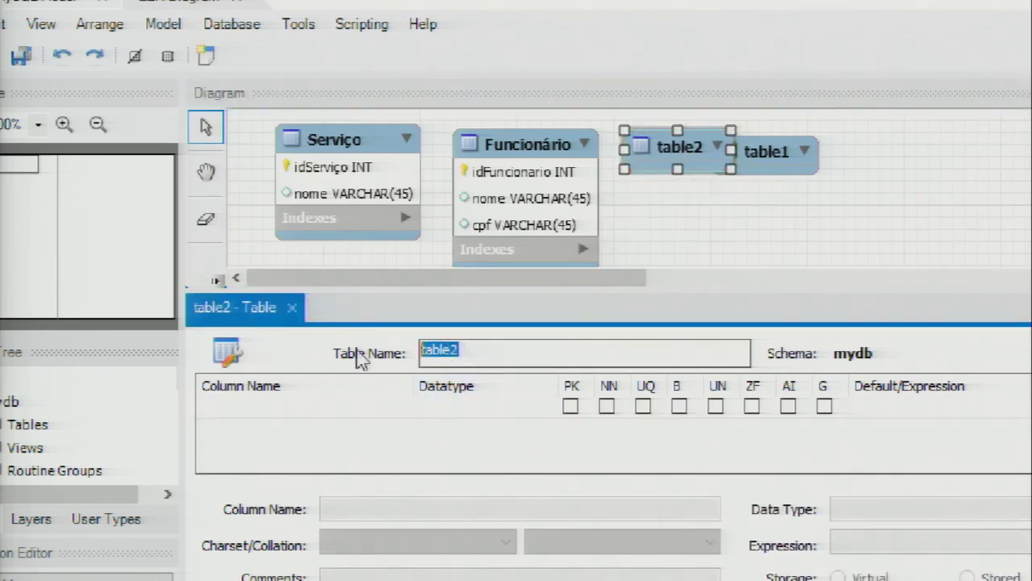
type("Cliente")
key("Return")
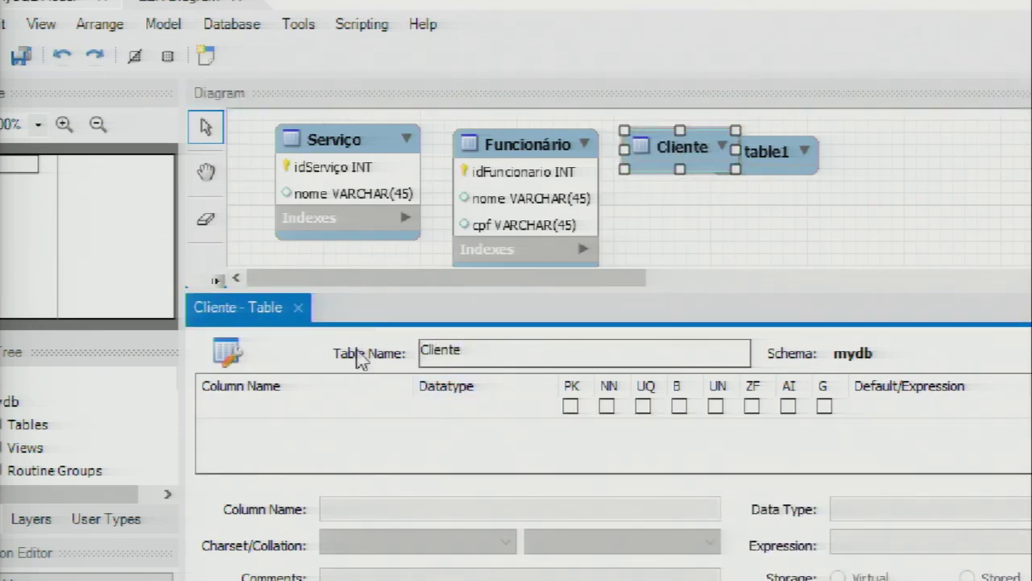
Add to Cliente an idCliente INT primary key column and nome and cpf columns, both VARCHAR(45)
double_click(234, 409)
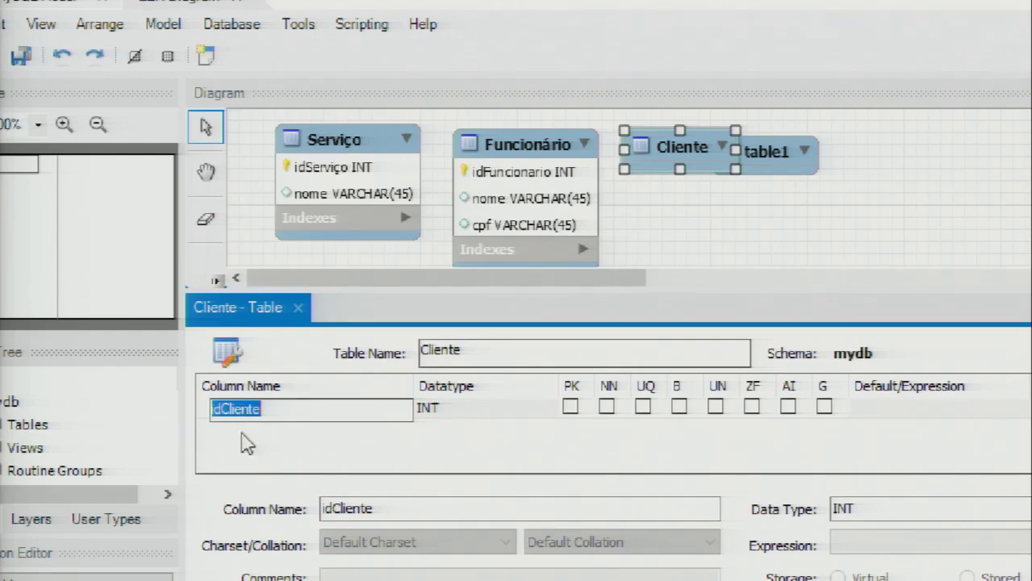
double_click(243, 436)
type("nome")
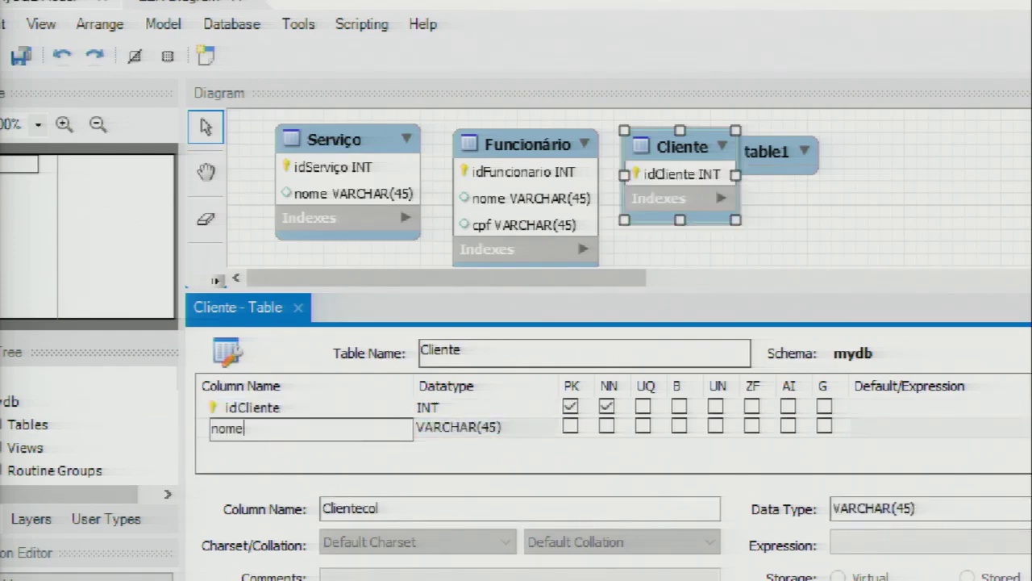
key("Tab")
double_click(280, 440)
type("c")
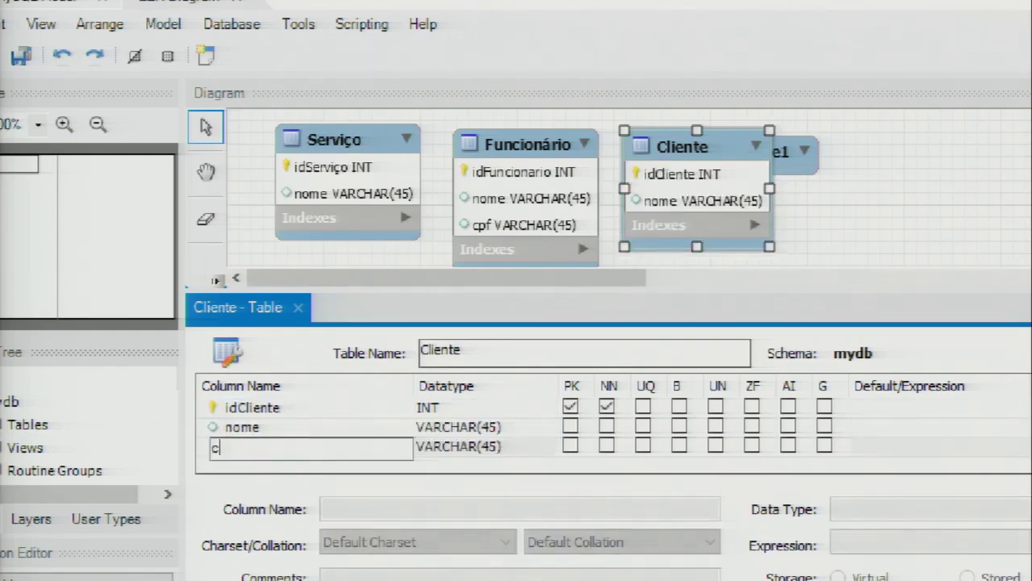
type("pf")
key("Tab")
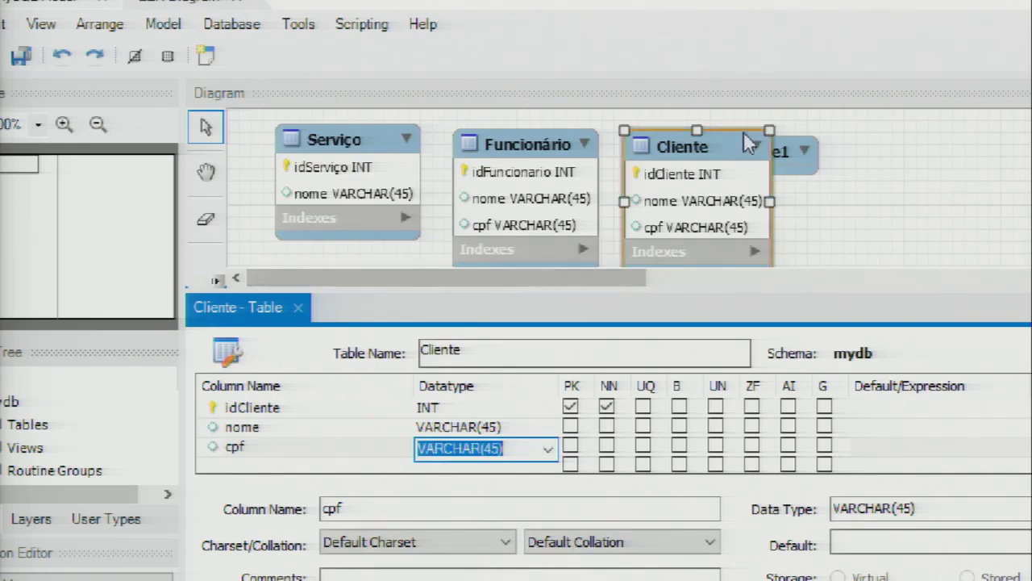
Move table1 clear of Cliente to its right and nudge both tables into line with the others
left_click_drag(790, 157, 871, 158)
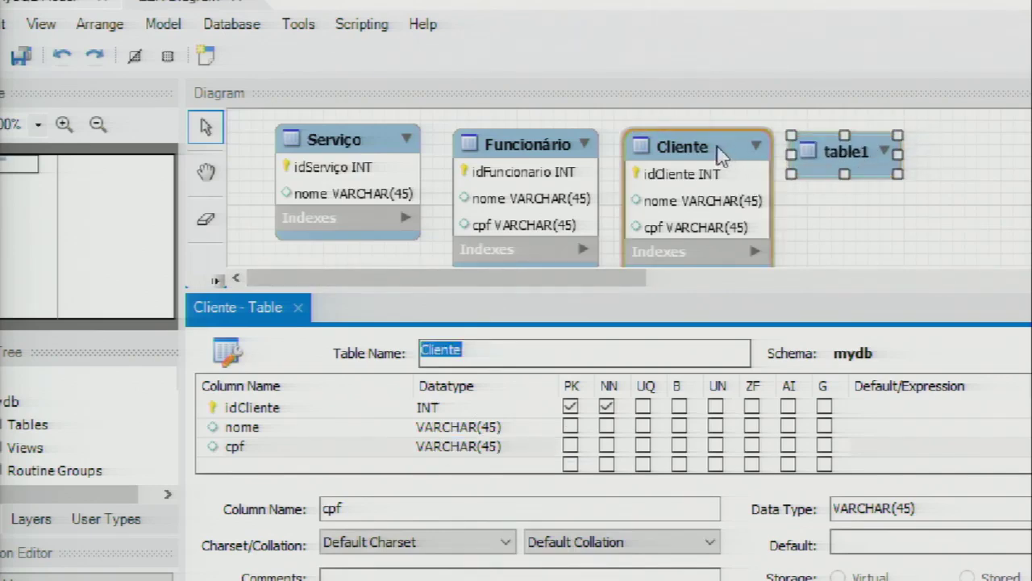
left_click_drag(721, 154, 714, 147)
left_click(843, 149)
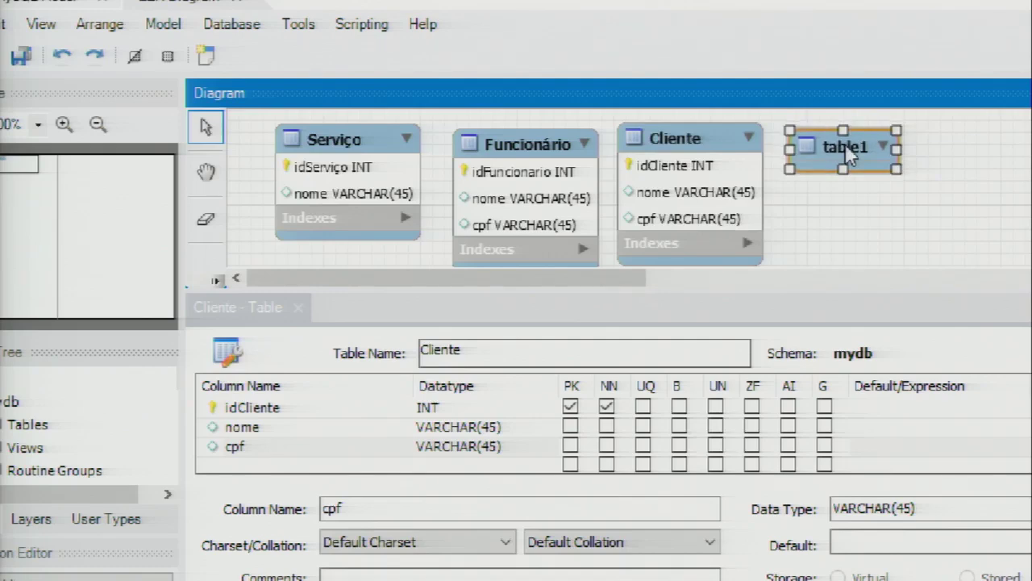
Open table1 for editing and rename it Agenda
double_click(846, 161)
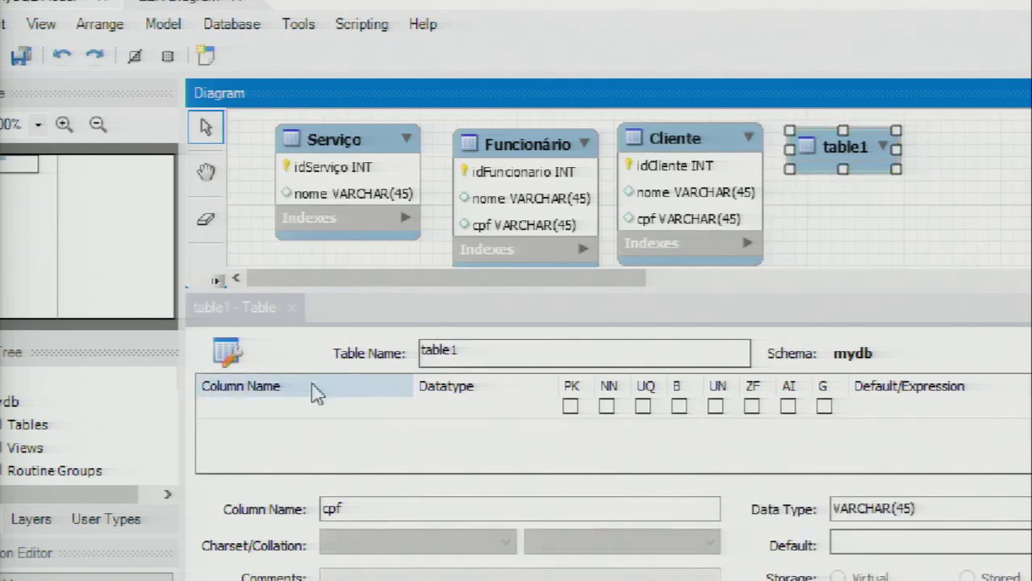
double_click(474, 351)
type("Agenda")
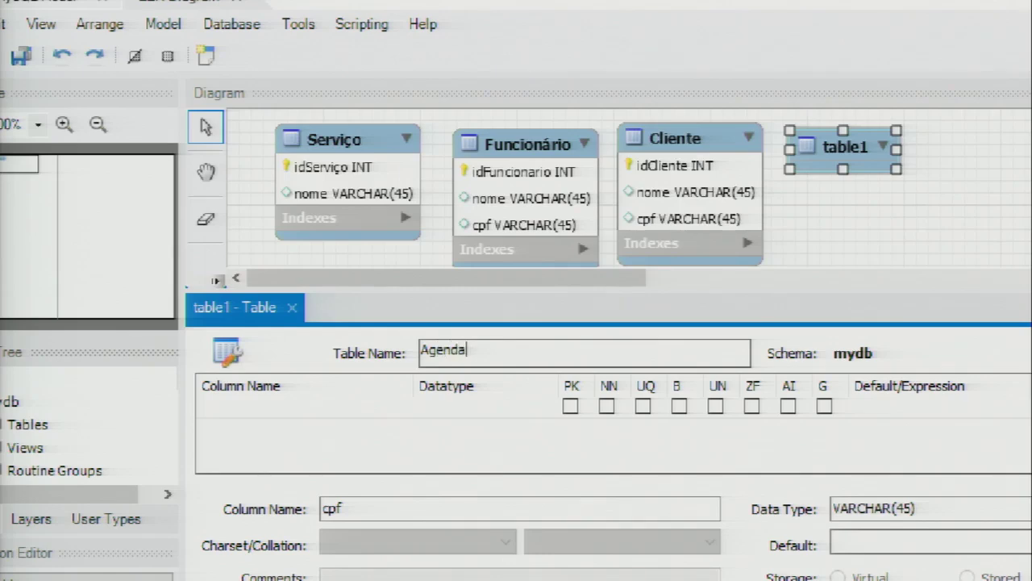
key("Return")
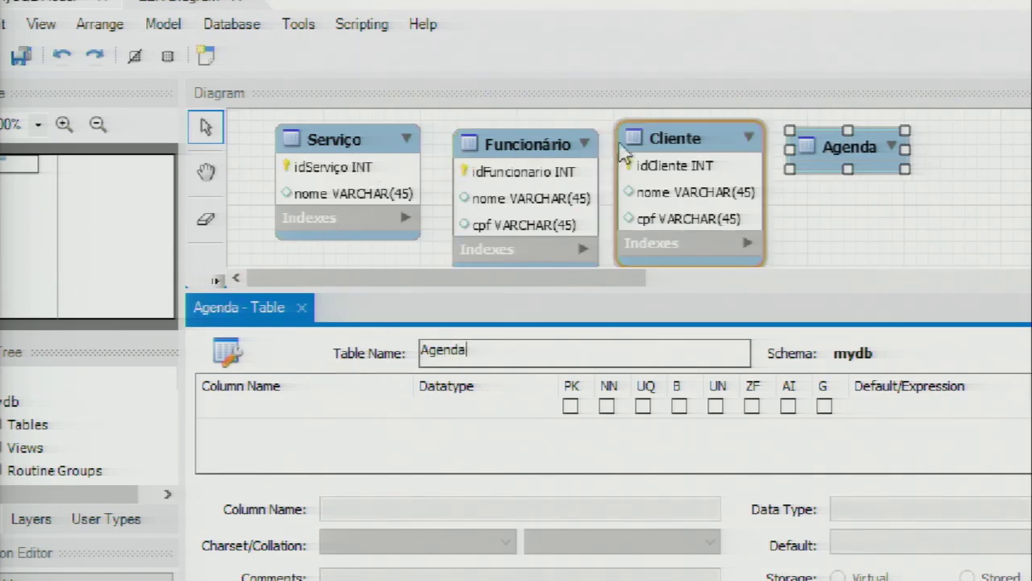
Add to Agenda an idAgenda INT primary key column and a data column of type DATE, and close the table editor
double_click(216, 413)
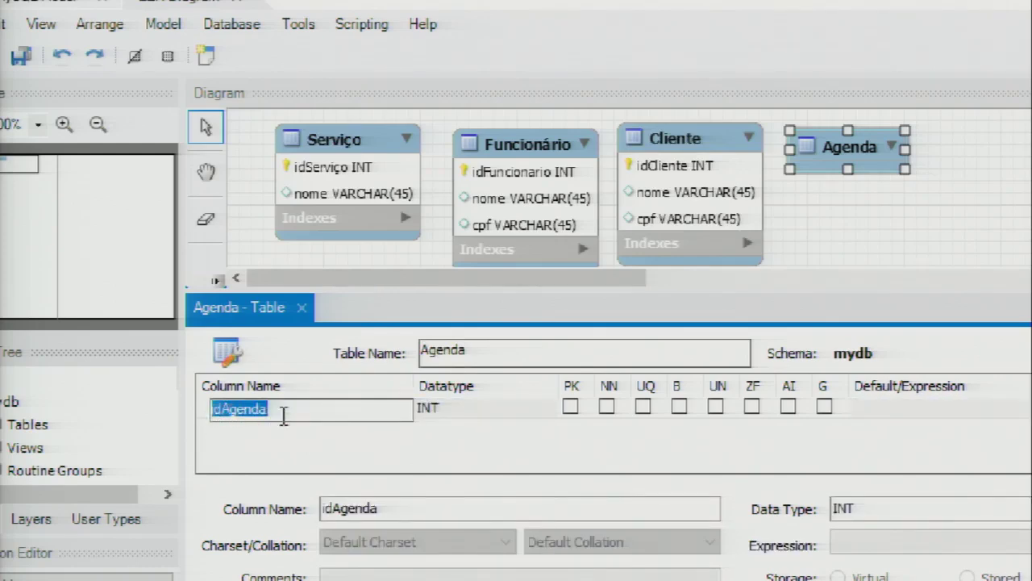
double_click(237, 428)
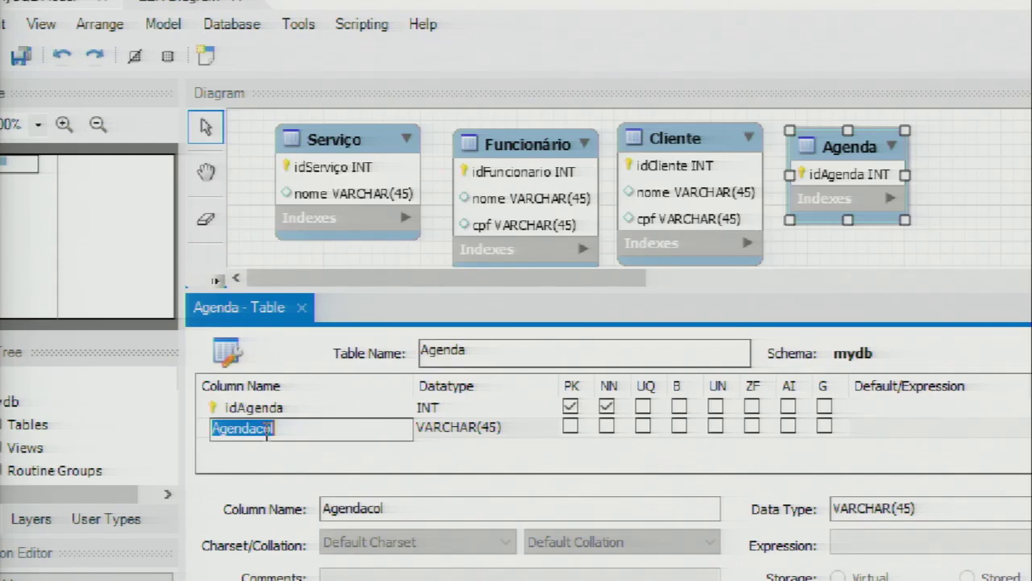
type("dat")
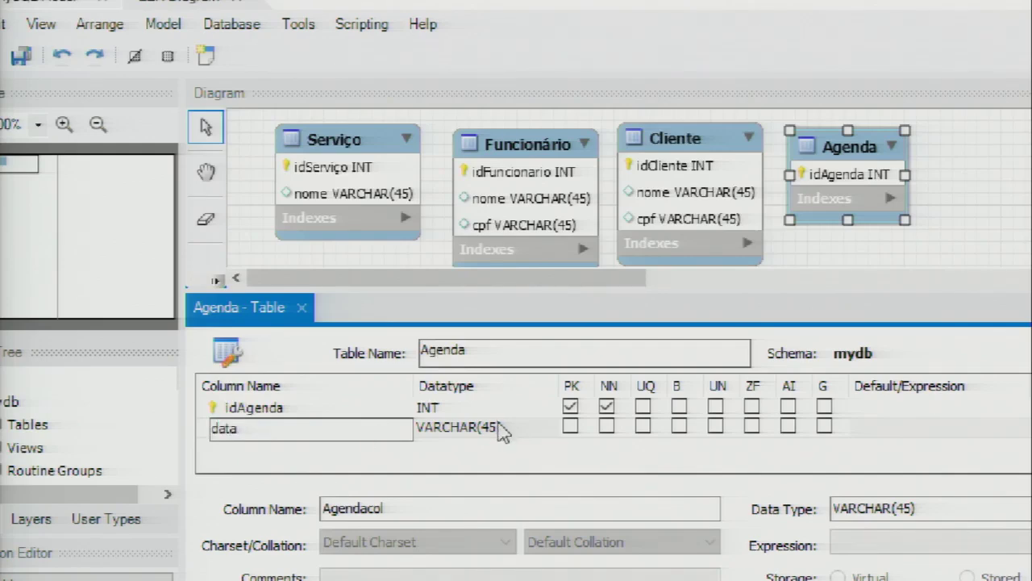
type("a")
left_click(464, 432)
left_click(510, 428)
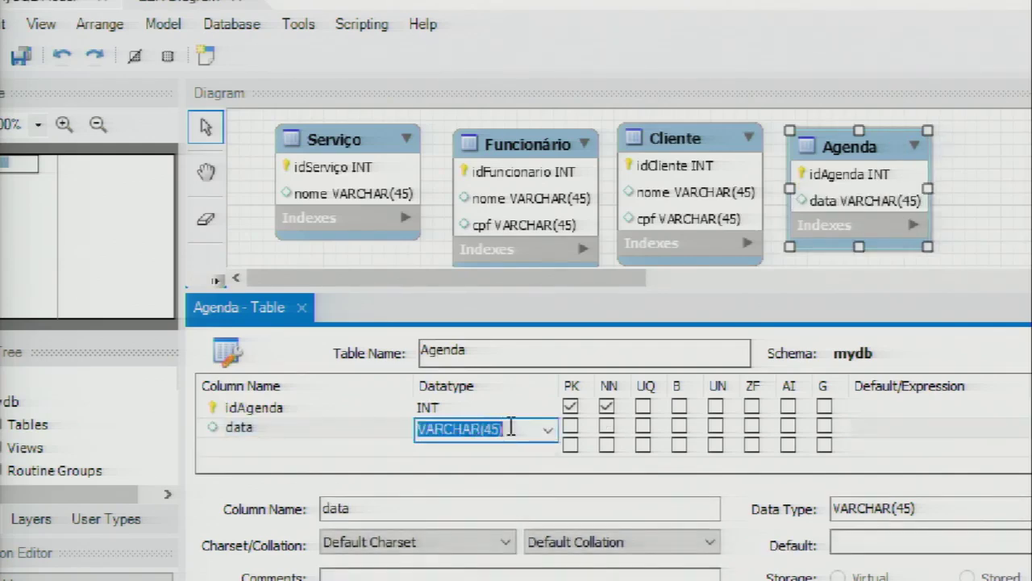
left_click(547, 430)
left_click(464, 168)
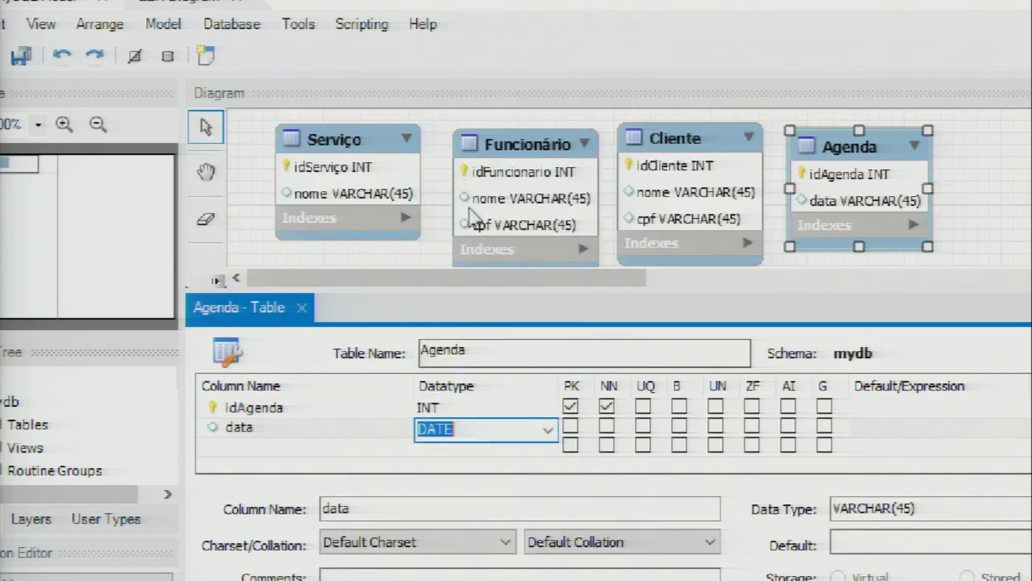
left_click(307, 457)
left_click(945, 208)
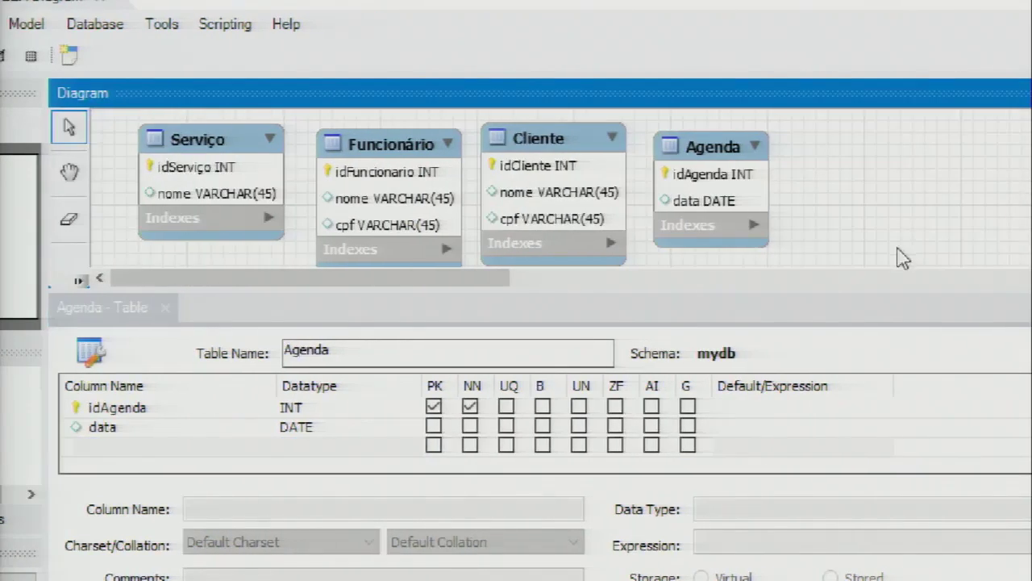
left_click(165, 309)
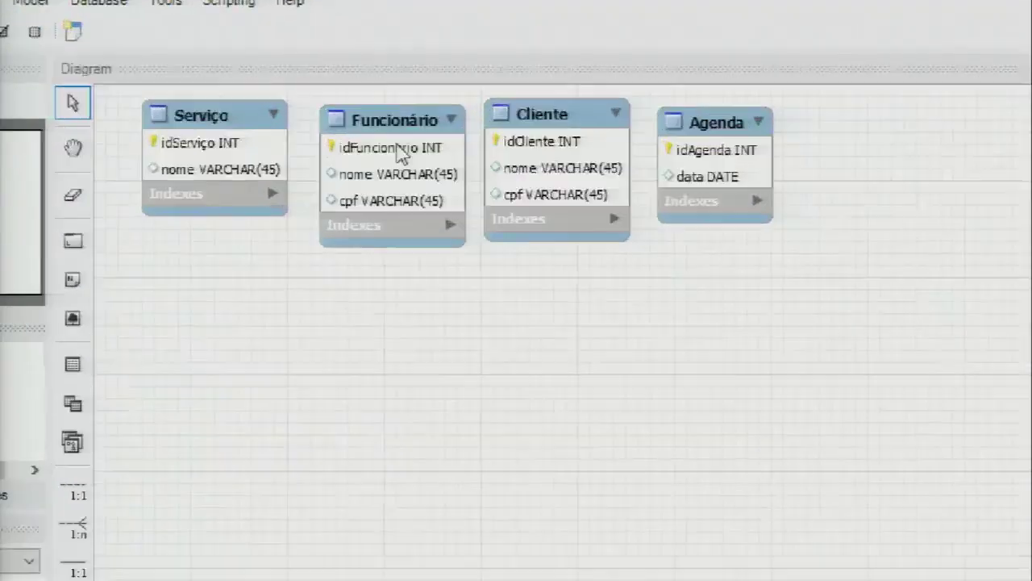
Rearrange the tables with Cliente at the upper left, Agenda beside it, and Serviço and Funcionário spaced apart below
left_click_drag(380, 134, 484, 262)
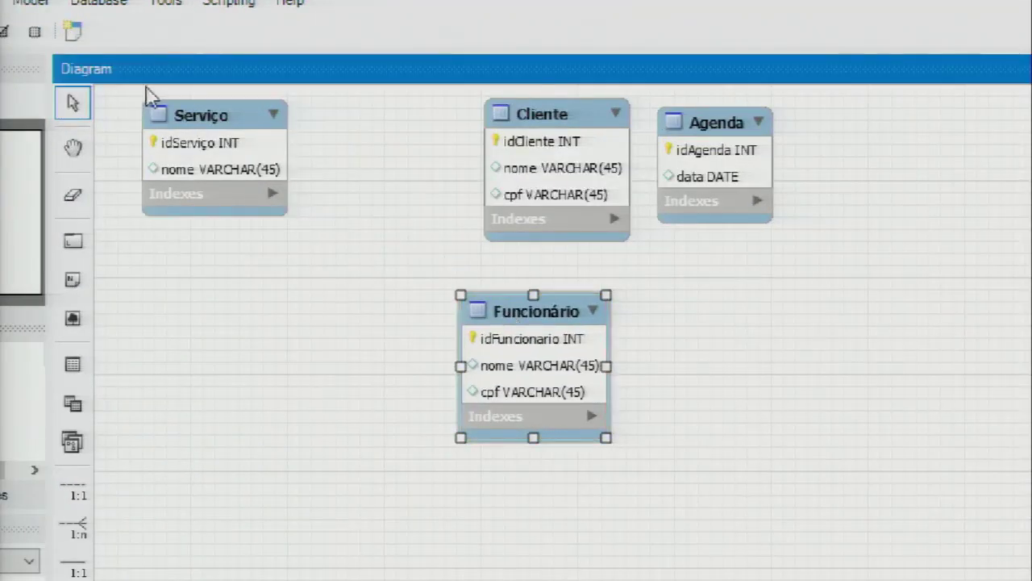
left_click_drag(208, 124, 239, 350)
left_click_drag(544, 315, 494, 346)
left_click_drag(544, 121, 242, 135)
left_click_drag(283, 348, 378, 384)
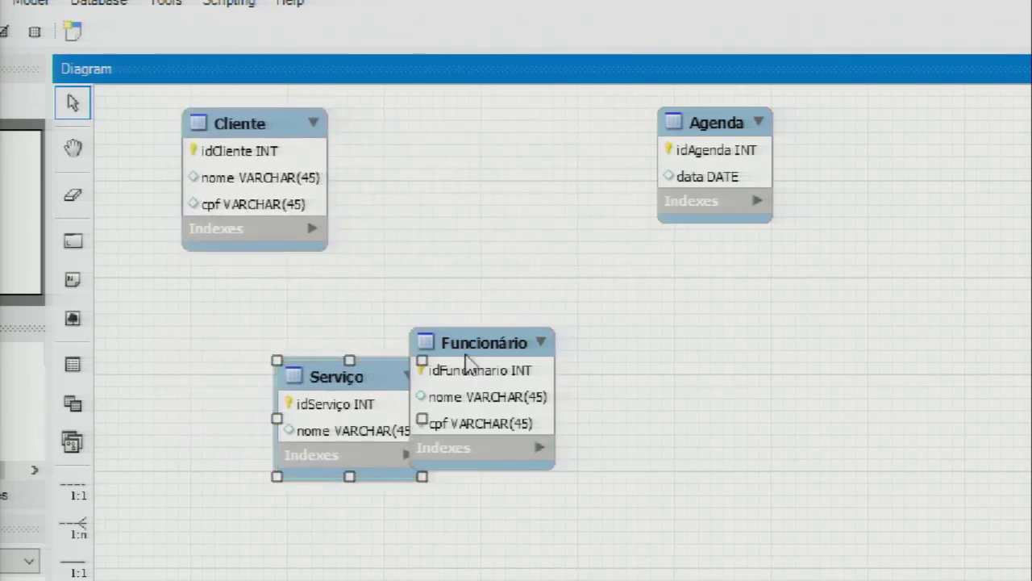
left_click_drag(465, 355, 597, 377)
left_click_drag(713, 132, 456, 195)
left_click(633, 200)
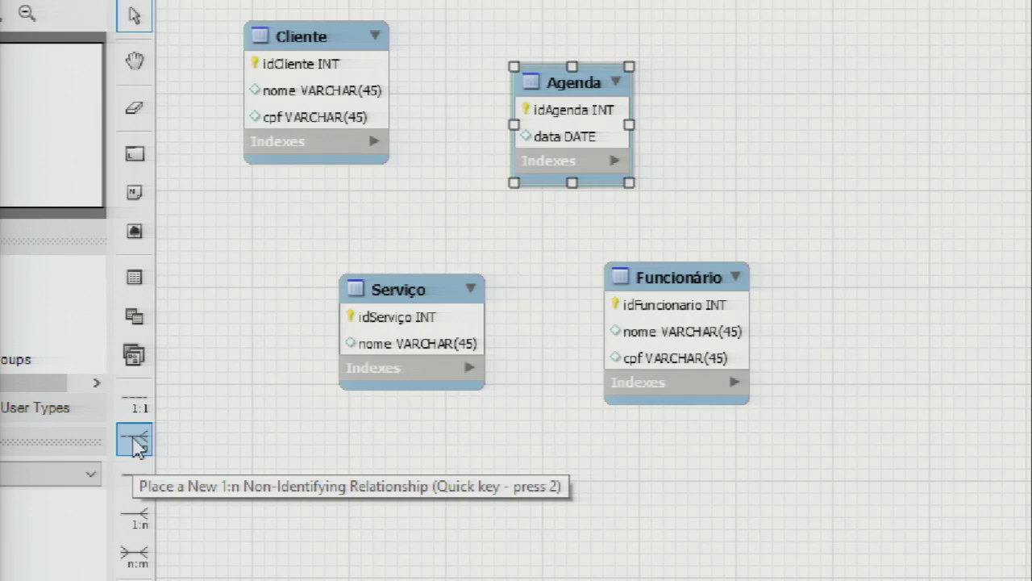
Place 1:n non-identifying relationships from Agenda to Serviço and from Agenda to Cliente
left_click(142, 451)
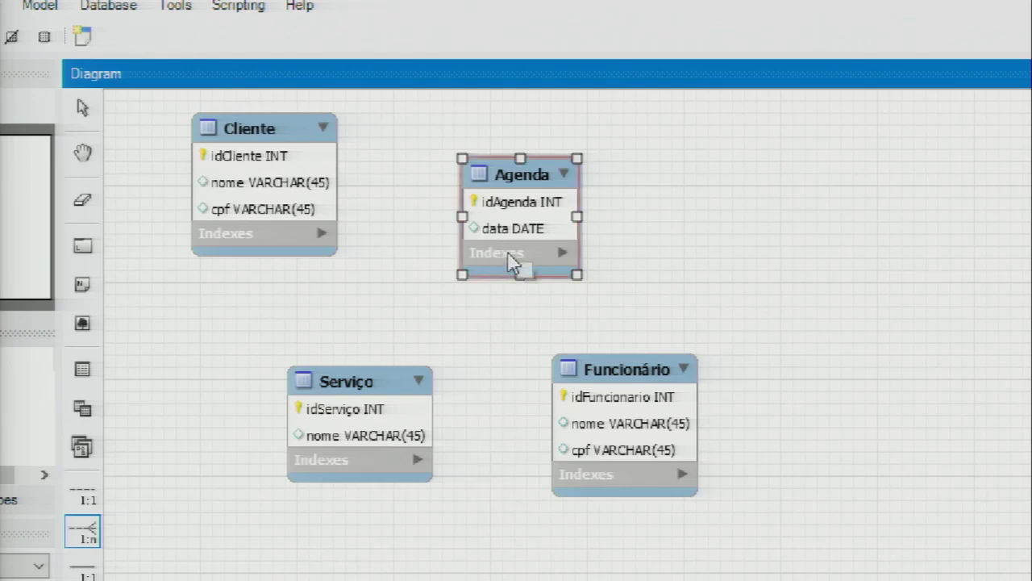
left_click(506, 260)
left_click(380, 387)
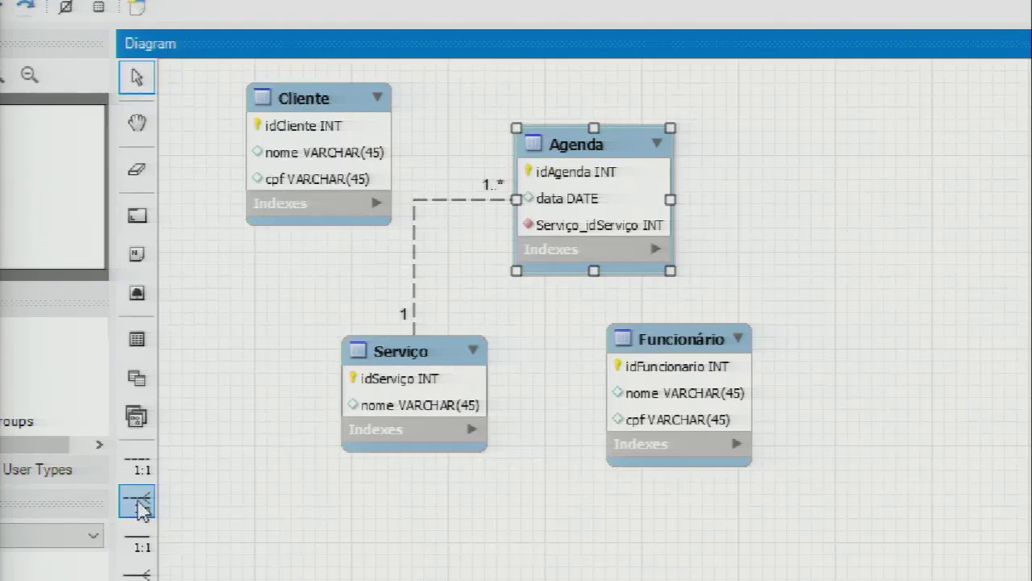
left_click(84, 534)
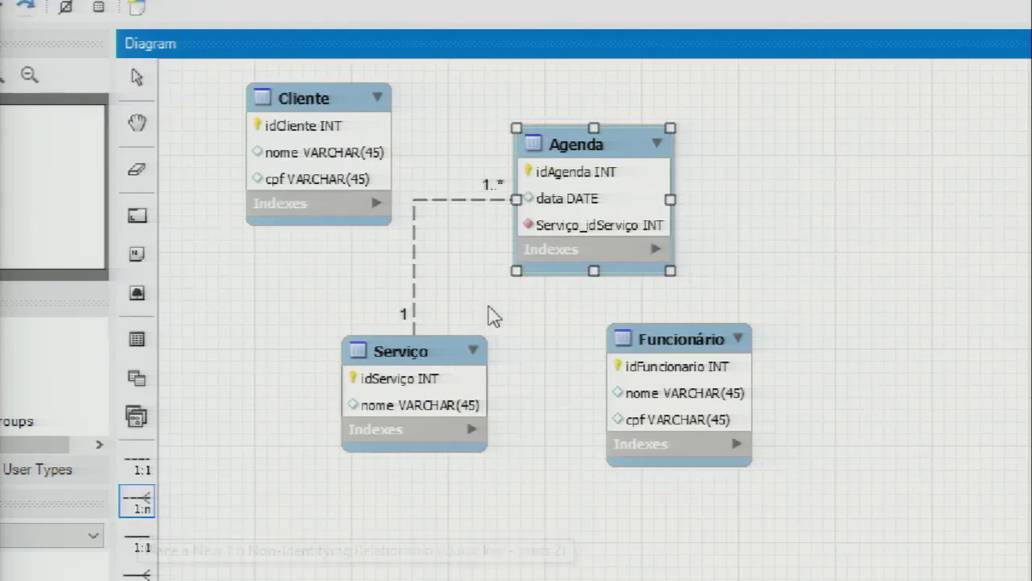
left_click(546, 250)
left_click(330, 105)
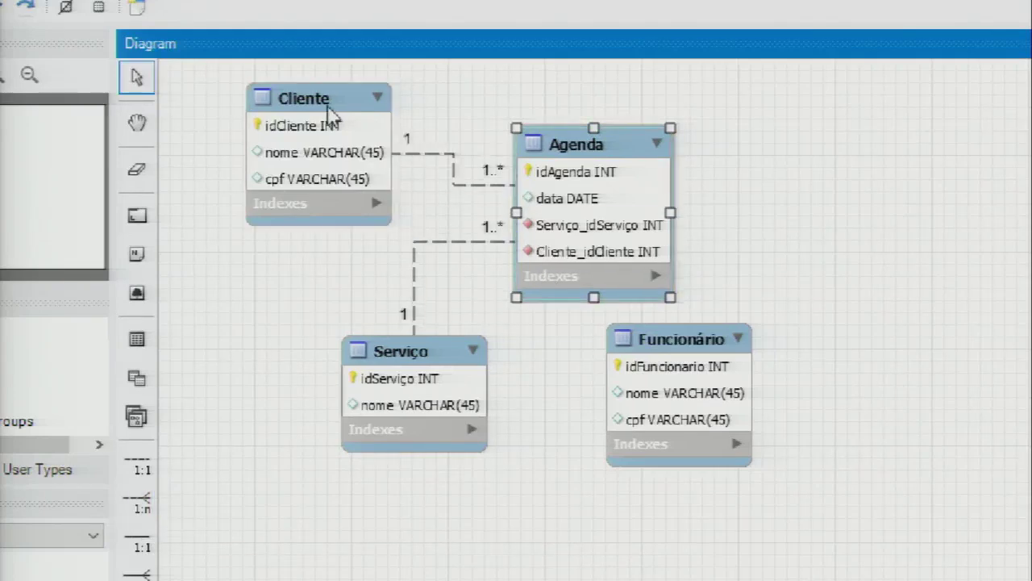
Place a 1:n non-identifying relationship from Agenda to Funcionário and move Funcionário farther down and to the right of Agenda
left_click(137, 500)
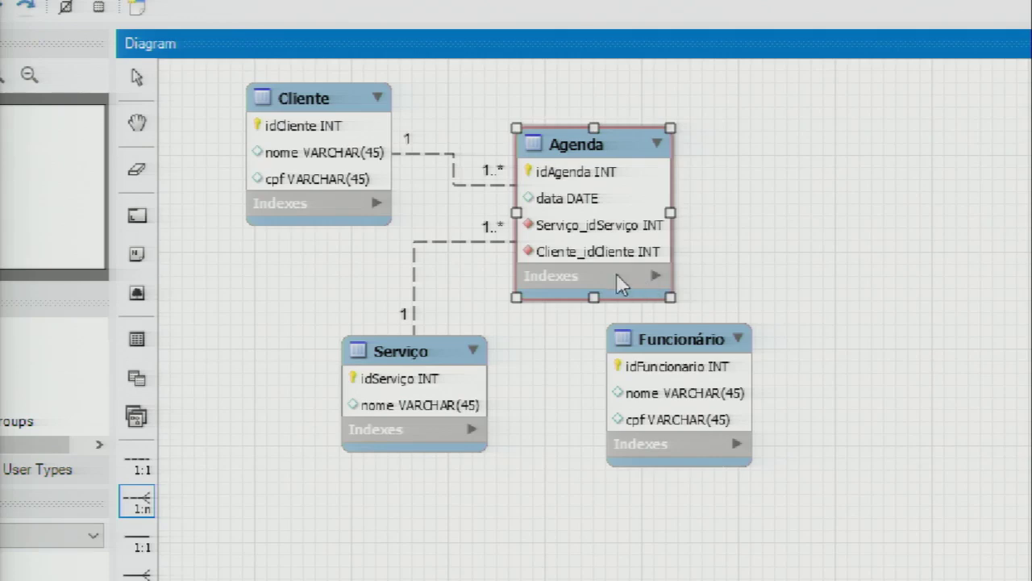
left_click(616, 272)
left_click(657, 368)
left_click_drag(695, 353, 822, 405)
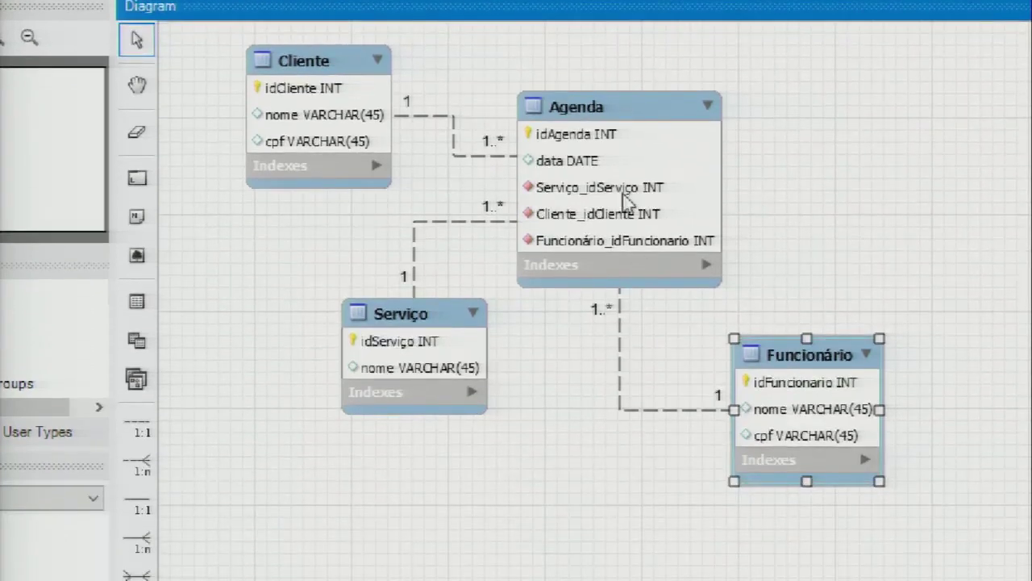
Adjust the positions of Funcionário and Serviço below Agenda to tidy their relationship lines
left_click(622, 344)
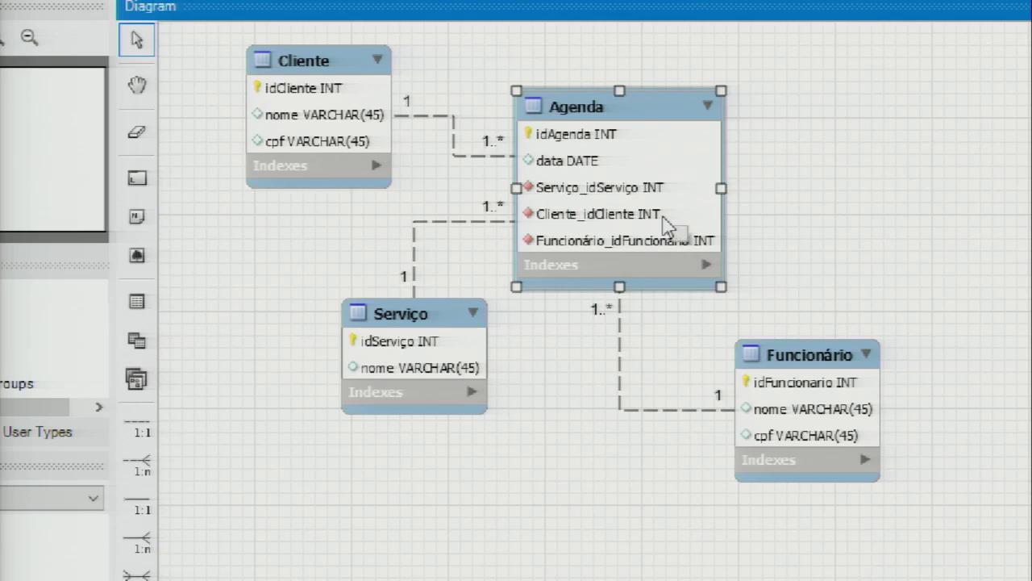
left_click(427, 348)
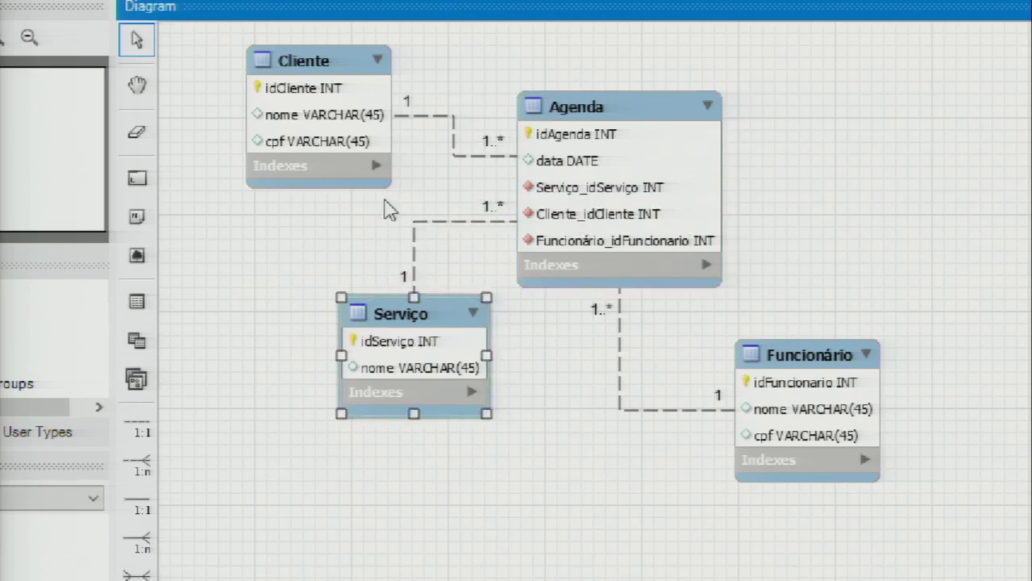
left_click(332, 95)
left_click(750, 380)
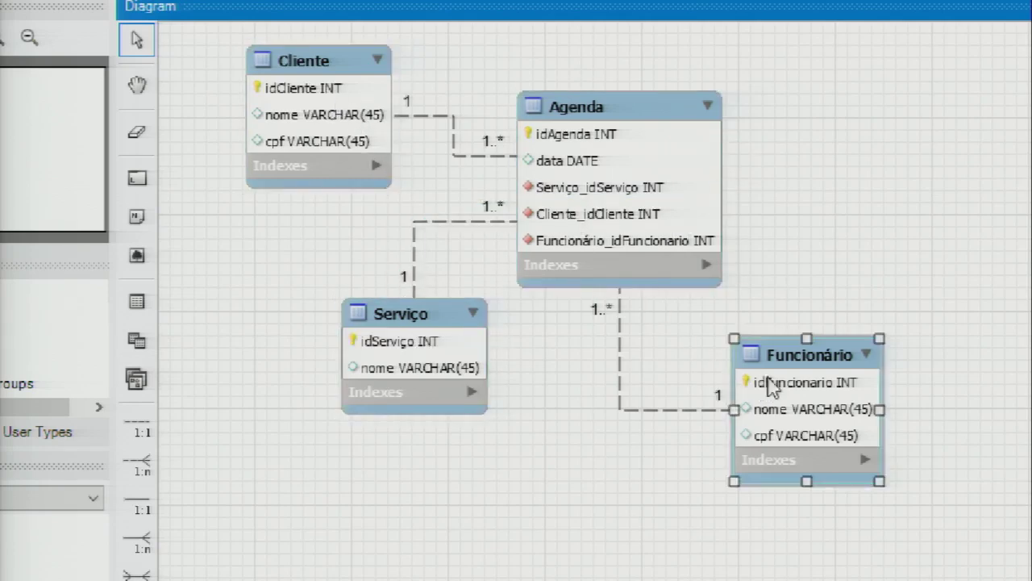
left_click_drag(806, 355, 756, 352)
left_click(760, 272)
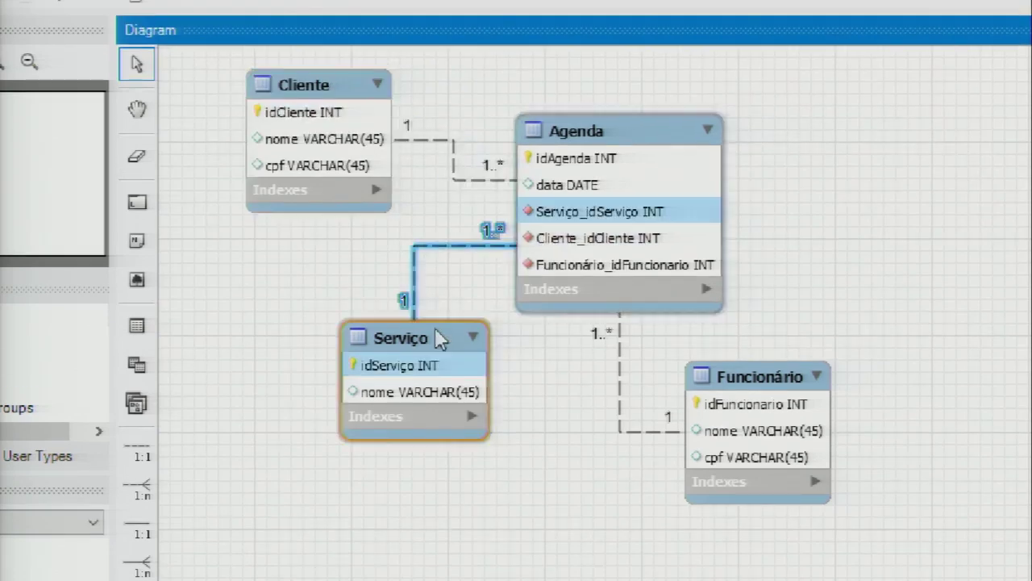
left_click_drag(438, 339, 419, 352)
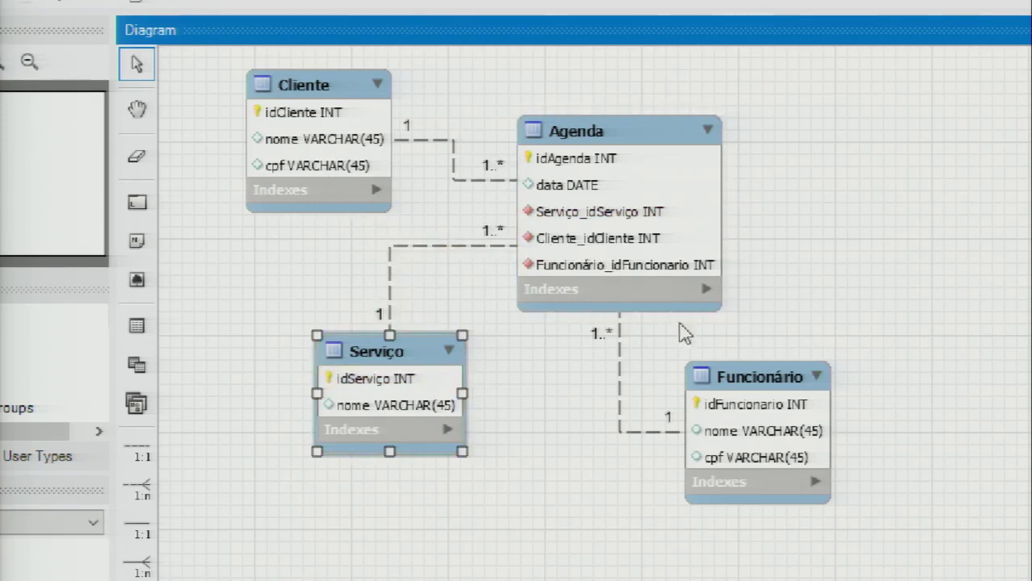
left_click_drag(759, 376, 786, 389)
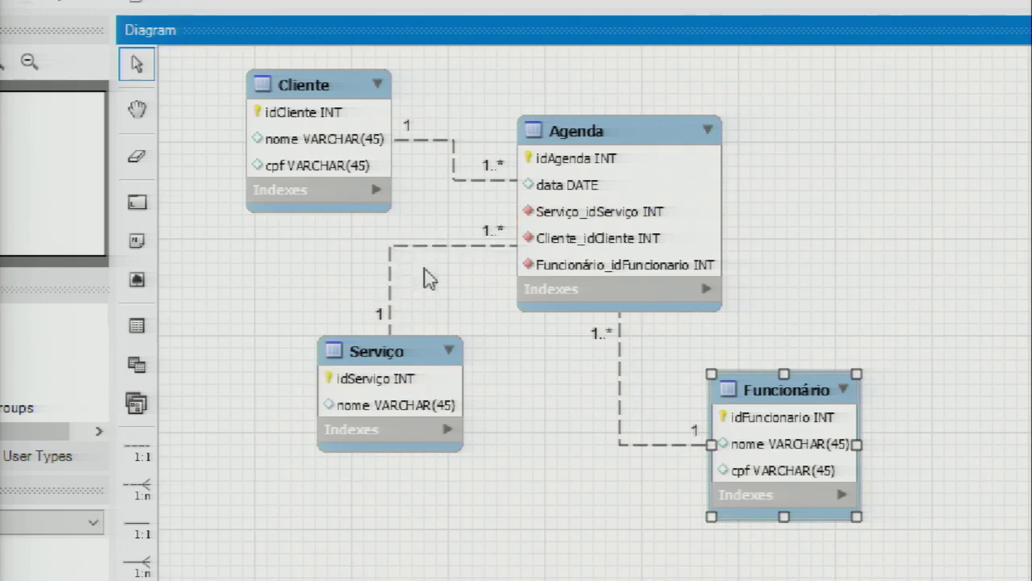
left_click(495, 245)
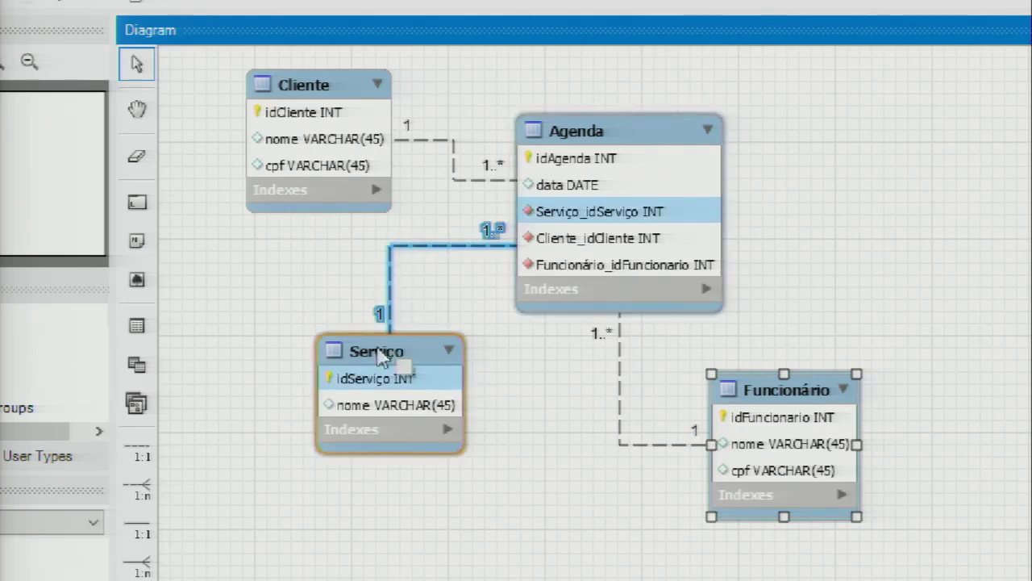
left_click(454, 230)
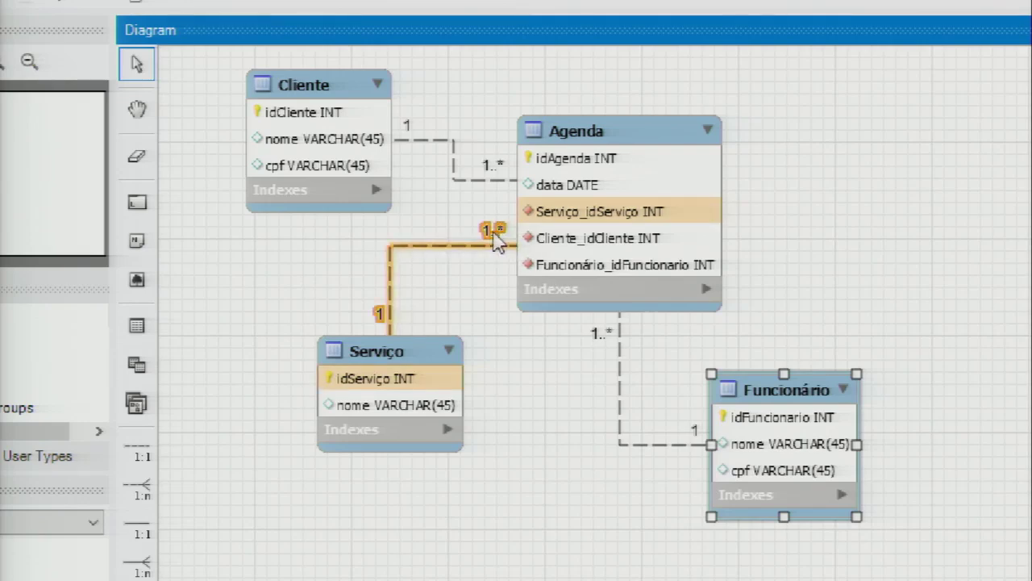
left_click_drag(503, 237, 492, 233)
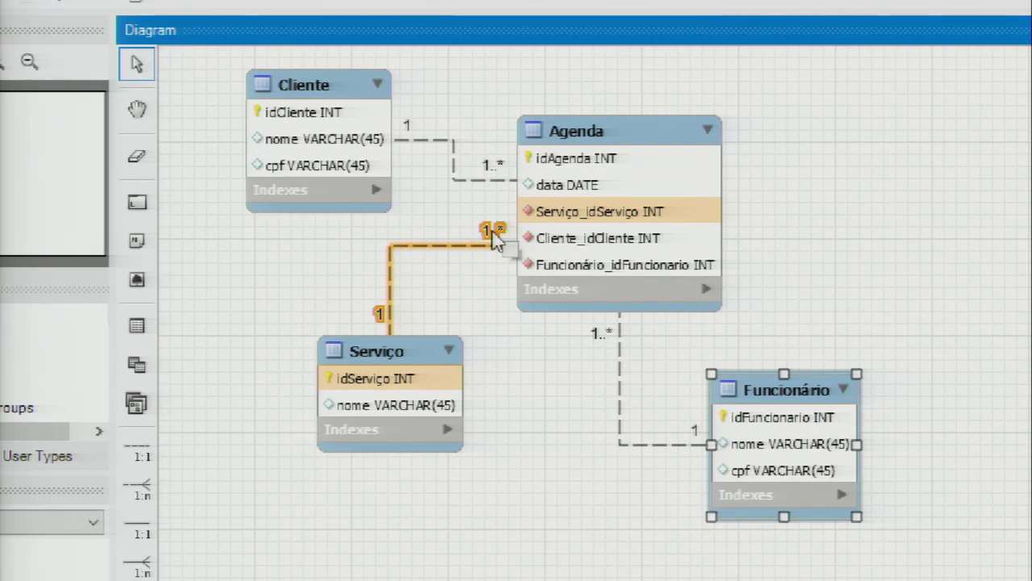
left_click_drag(496, 240, 496, 240)
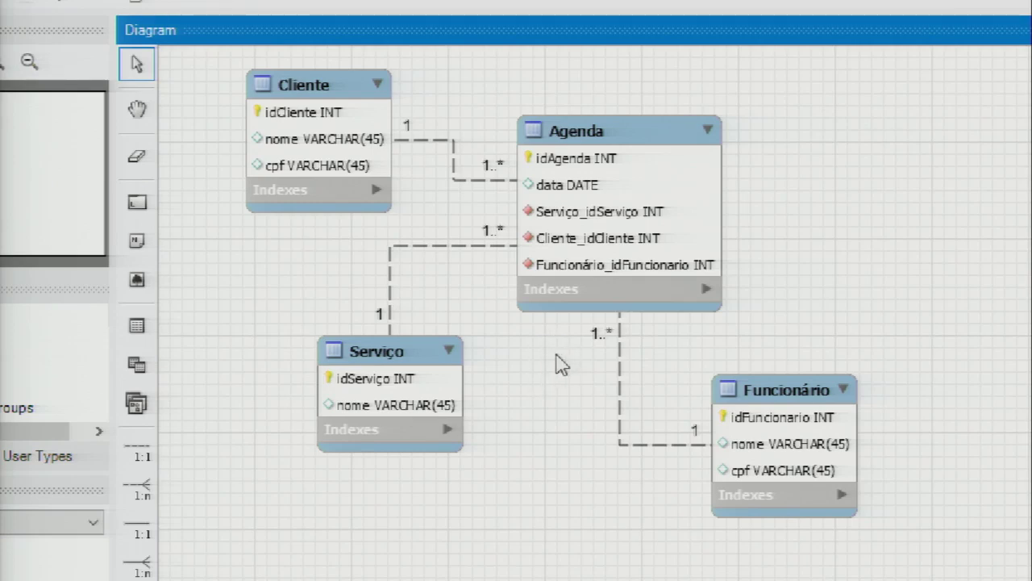
Shift Serviço slightly down and Agenda slightly up and to the right to spread out the diagram
left_click(414, 355)
left_click_drag(421, 356, 423, 367)
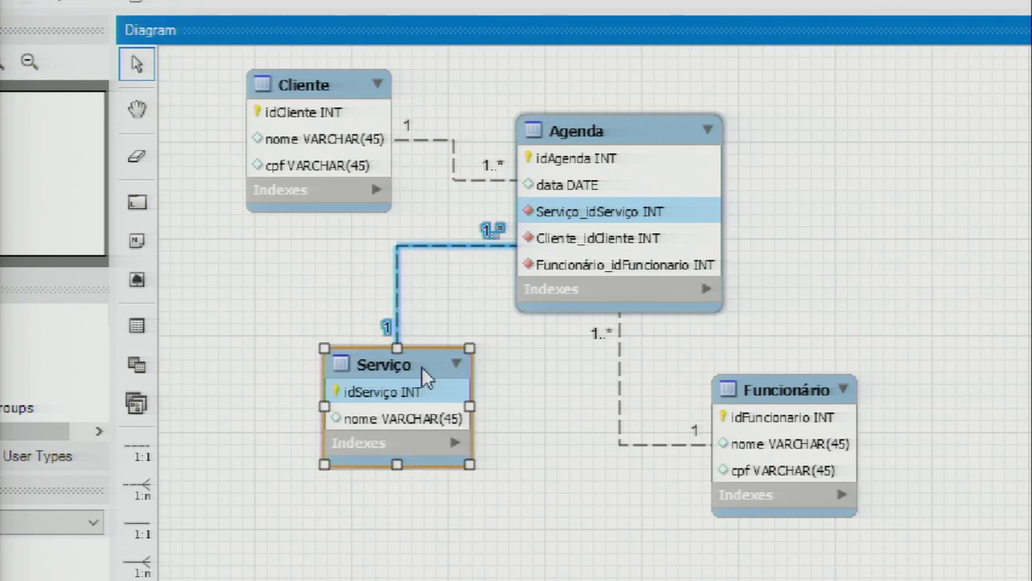
left_click_drag(602, 132, 627, 122)
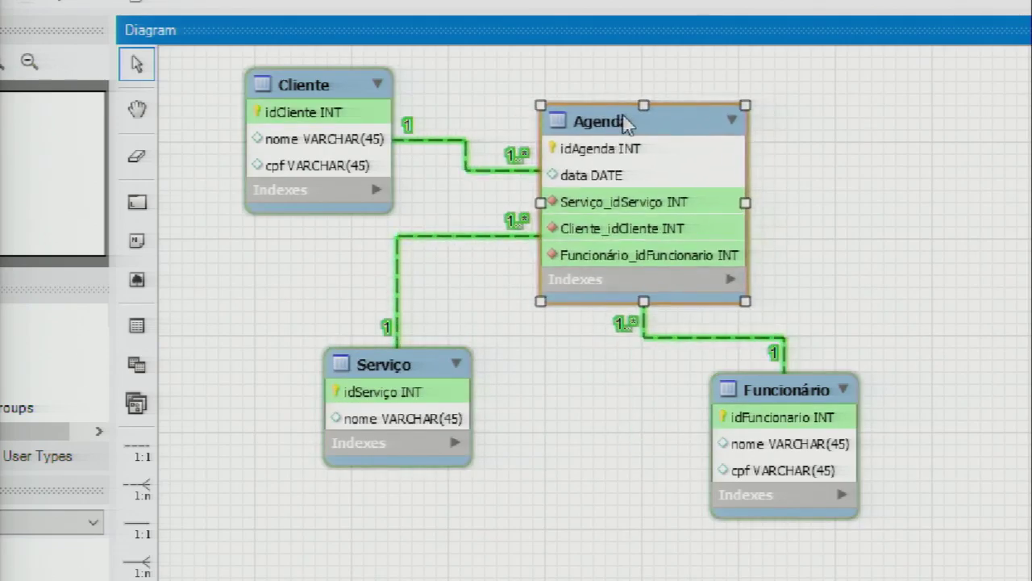
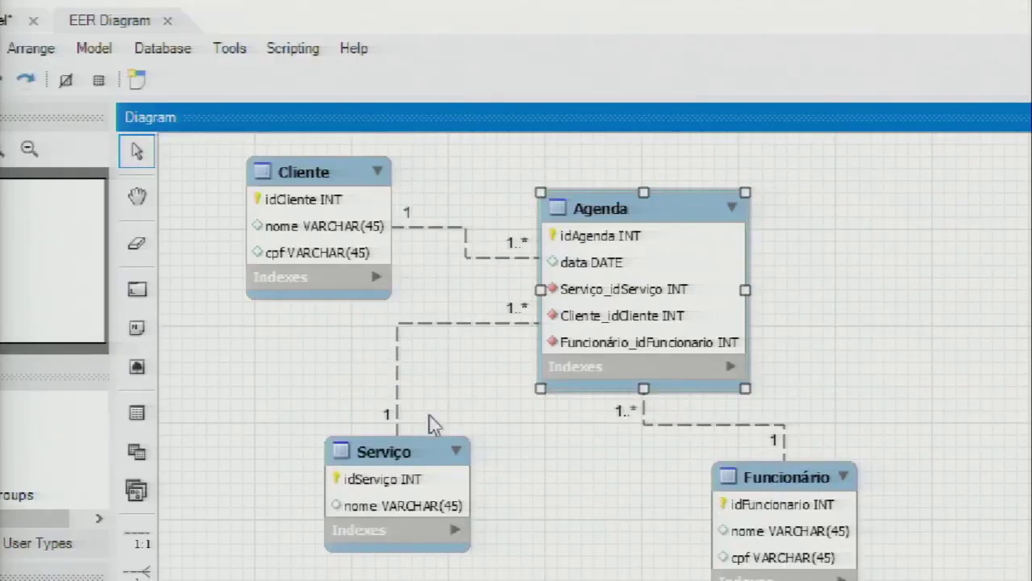
Move Serviço to the right of Agenda and place Funcionário below Cliente with a gap between them
left_click_drag(421, 377, 464, 348)
left_click_drag(464, 435, 915, 310)
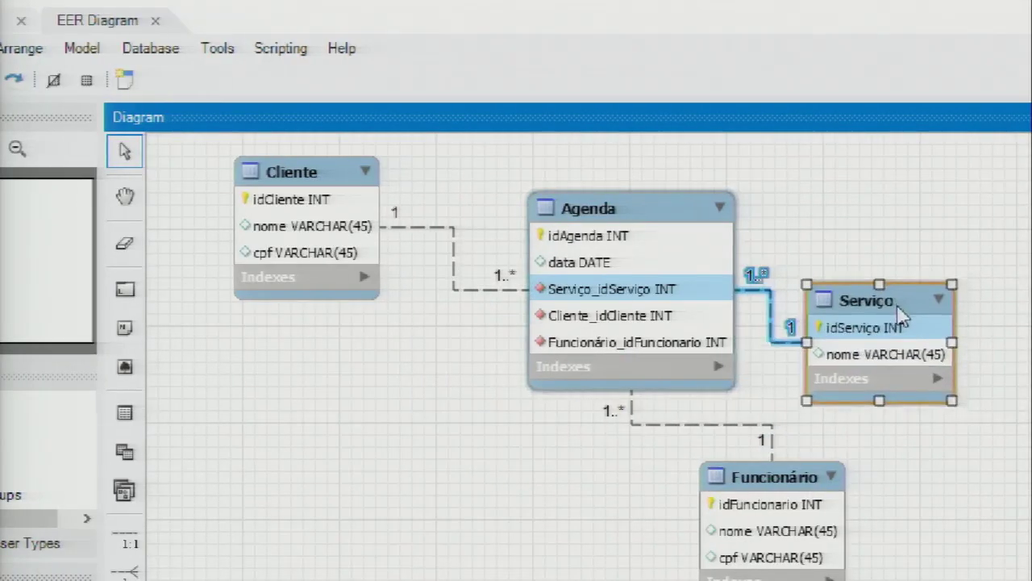
left_click_drag(809, 497, 332, 352)
left_click(471, 456)
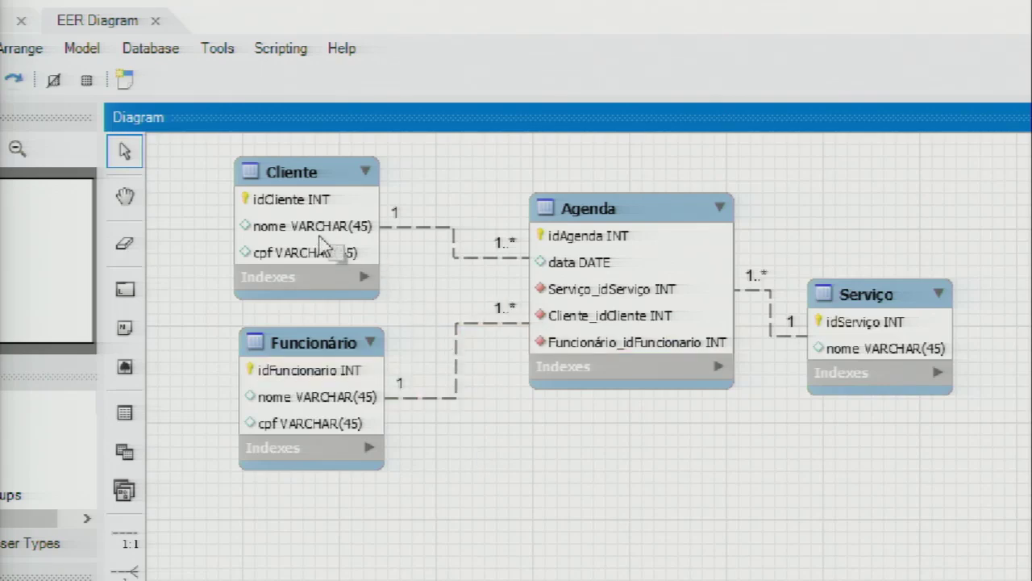
left_click_drag(299, 350, 300, 383)
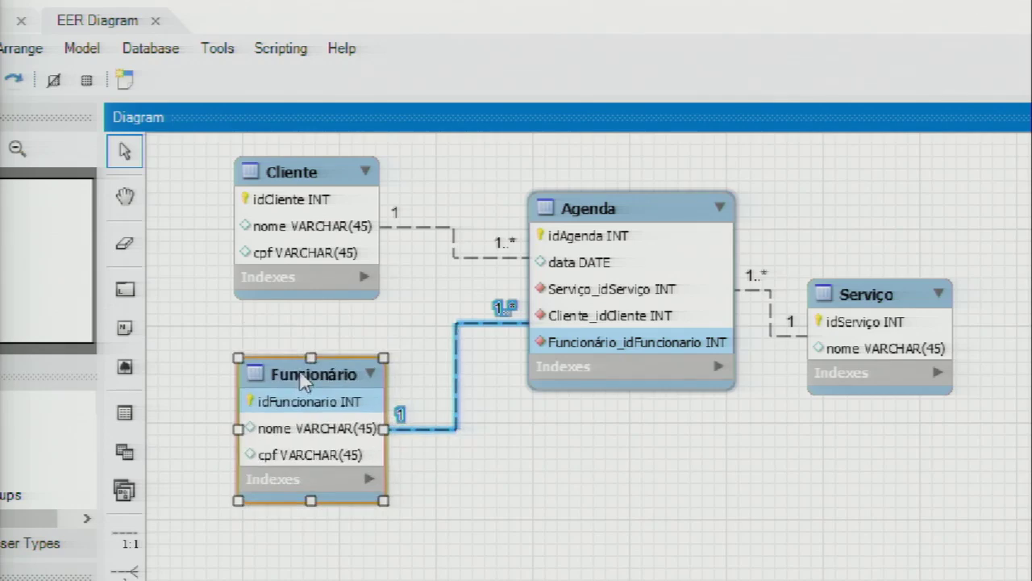
Add a salario column of type VARCHAR(45) to the Funcionário table and discard the extra new column entry below it
double_click(300, 382)
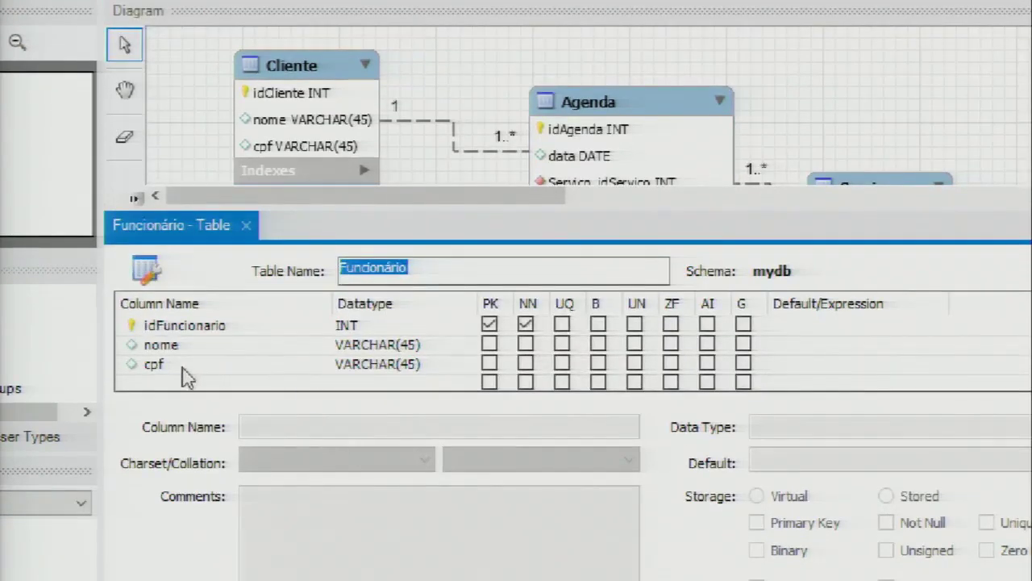
double_click(150, 384)
type("sala")
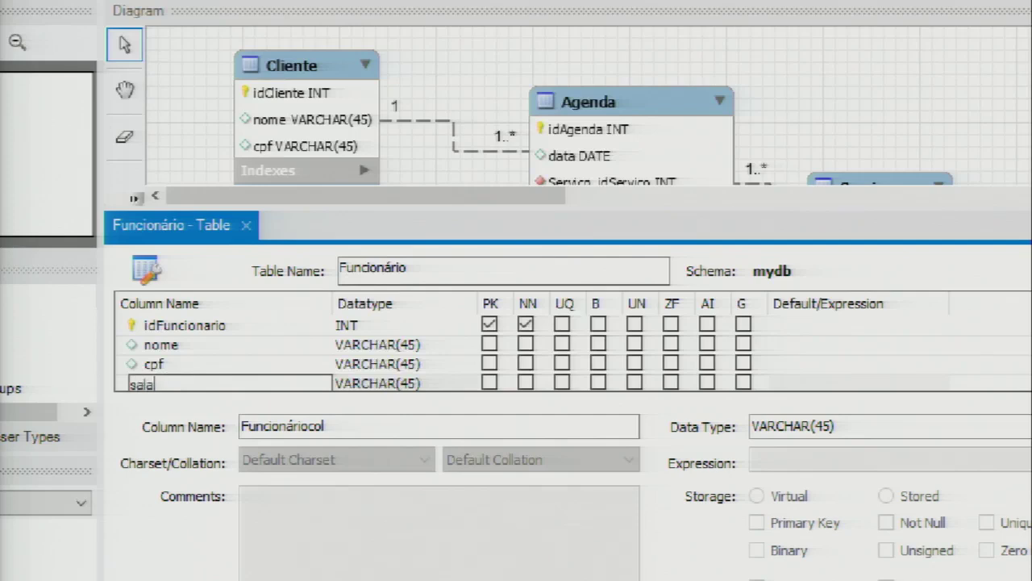
type("rio")
key("Tab")
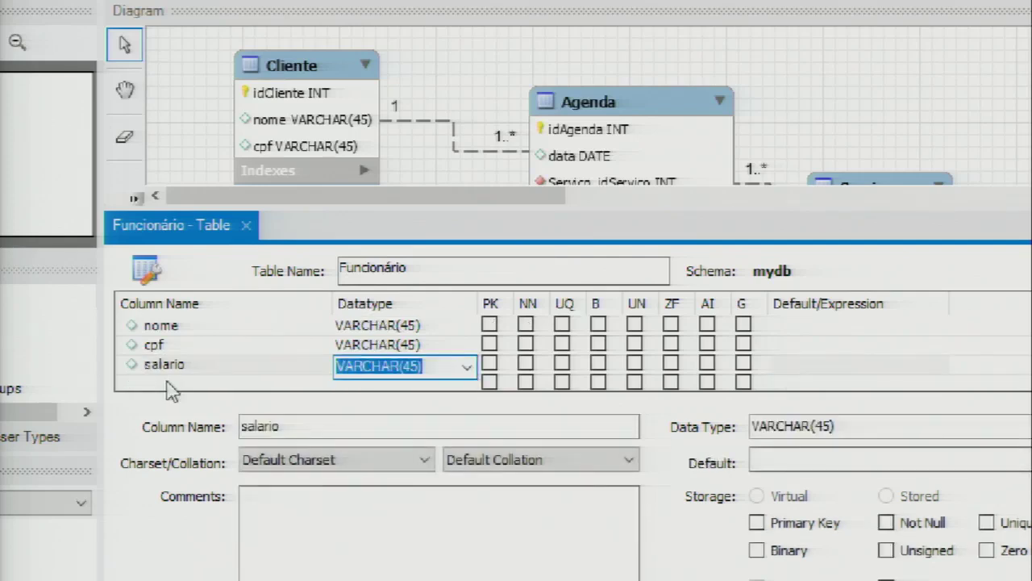
key("Tab")
left_click(244, 369)
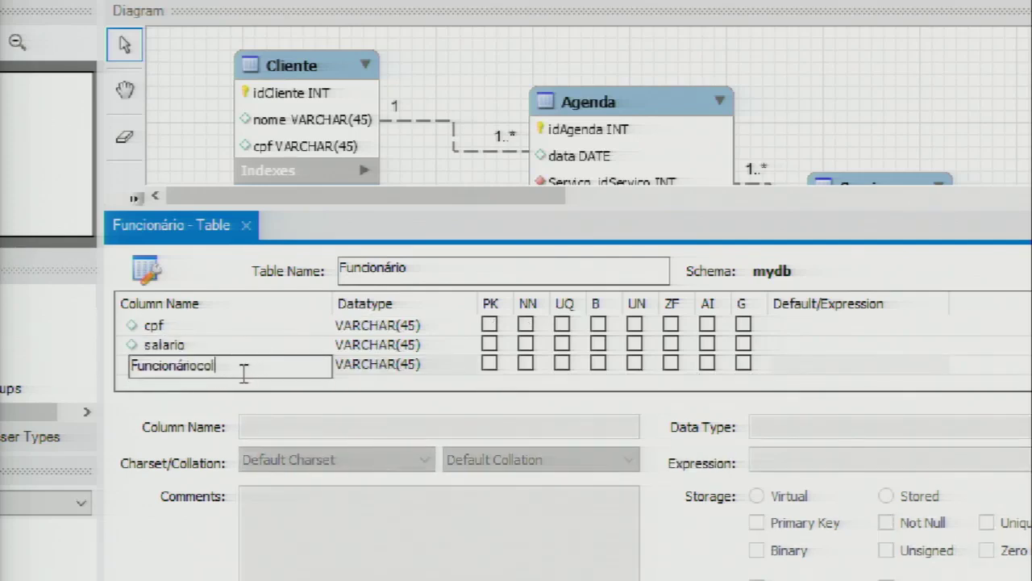
key("BackSpace")
key("BackSpace")
key("BackSpace")
key("BackSpace")
key("BackSpace")
key("BackSpace")
key("BackSpace")
key("BackSpace")
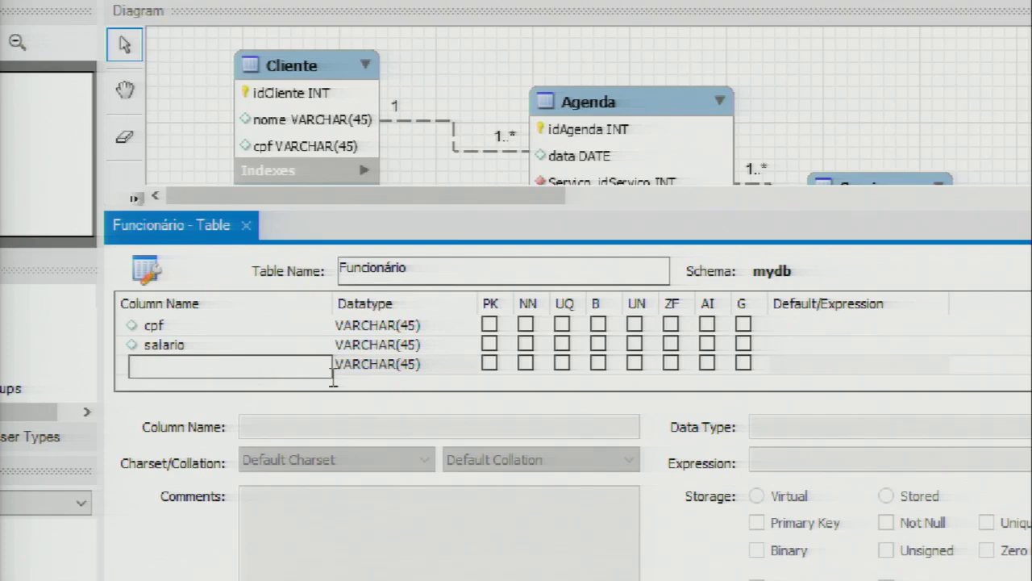
key("Escape")
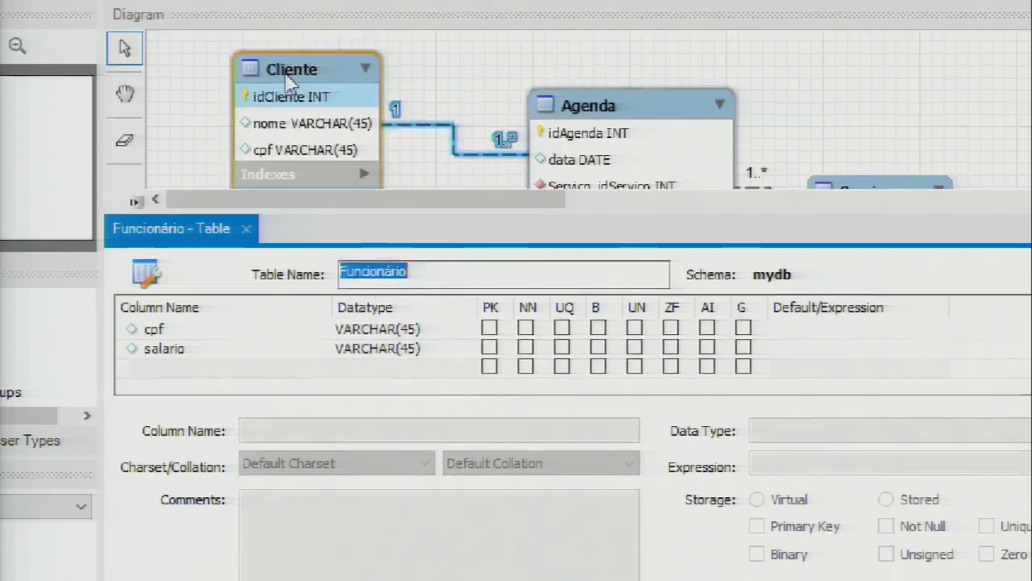
Add a column named vip with the datatype bool to the Cliente table
double_click(286, 74)
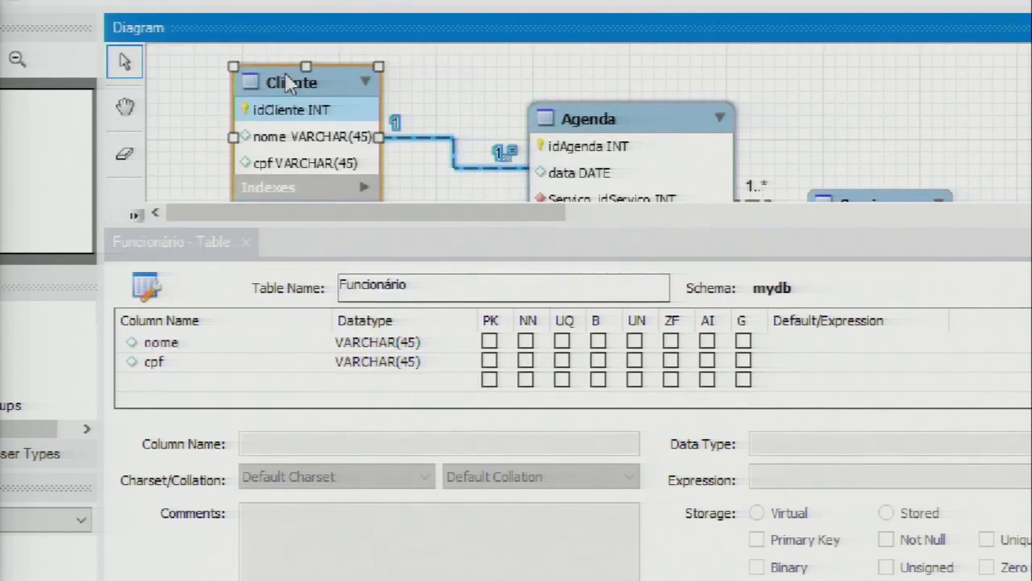
left_click(162, 383)
type("vip")
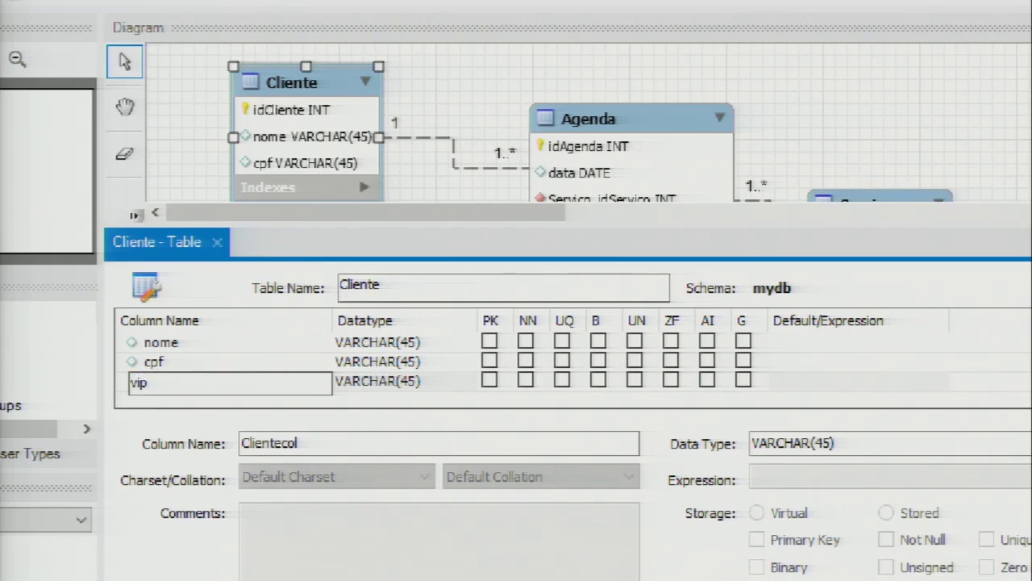
key("Tab")
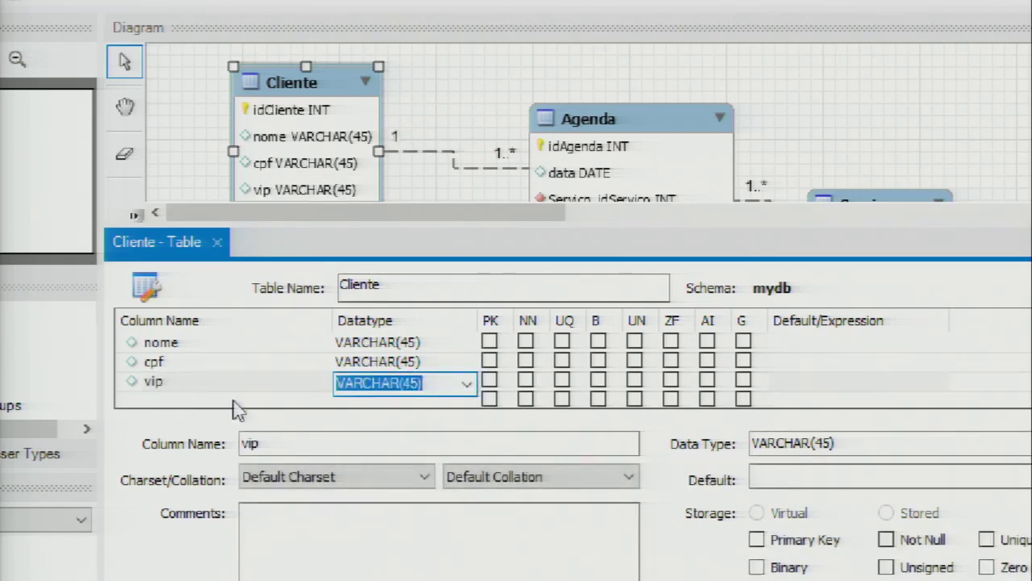
type("cha")
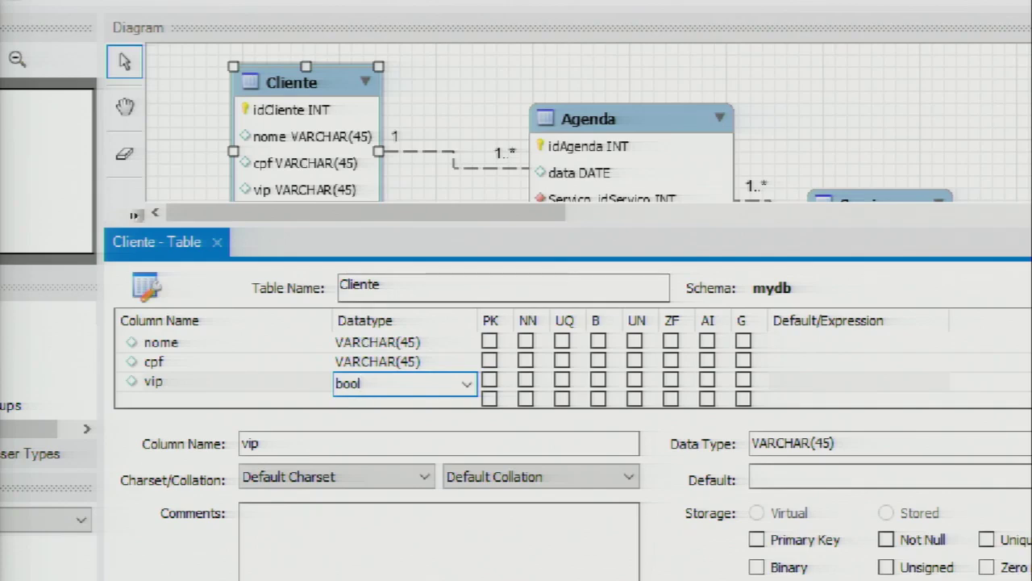
key("Tab")
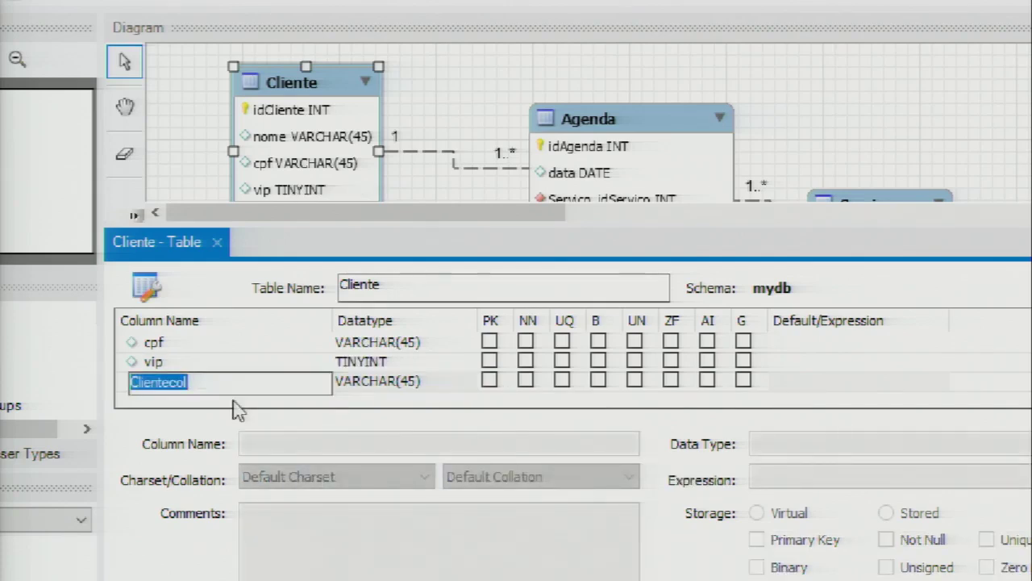
Delete the surplus placeholder column below vip in the Cliente table
left_click(216, 381)
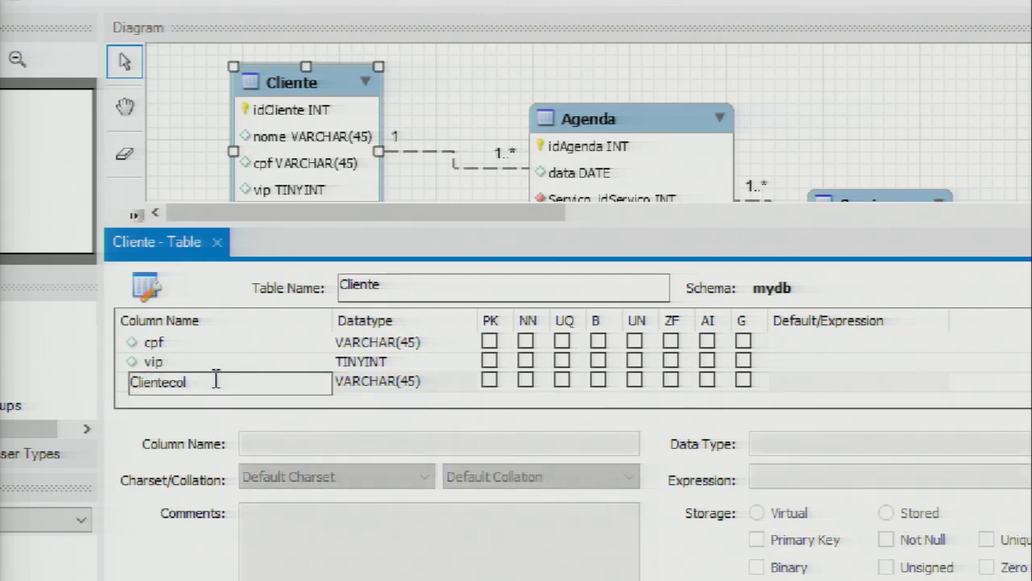
left_click(355, 384)
right_click(232, 384)
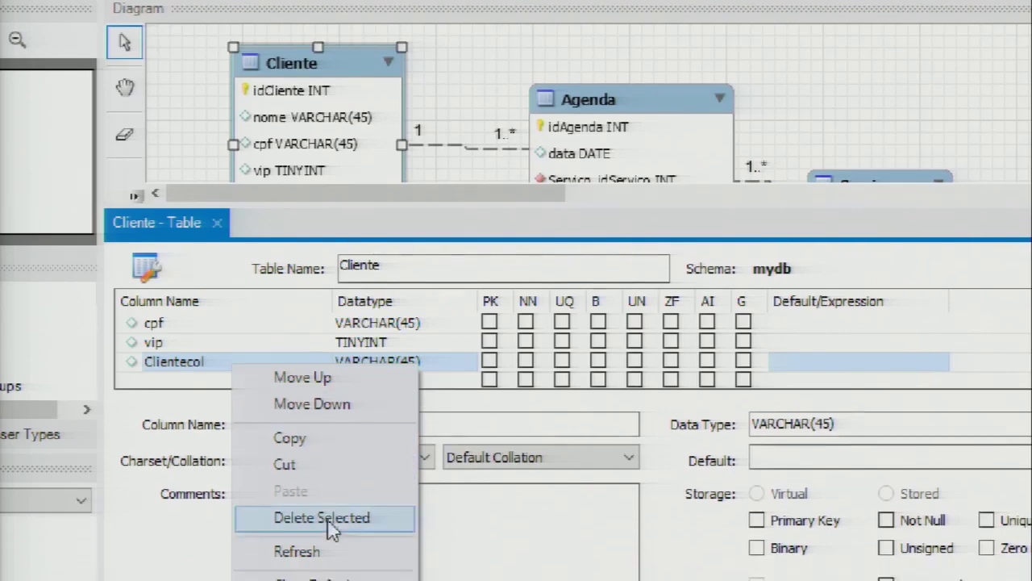
left_click(329, 522)
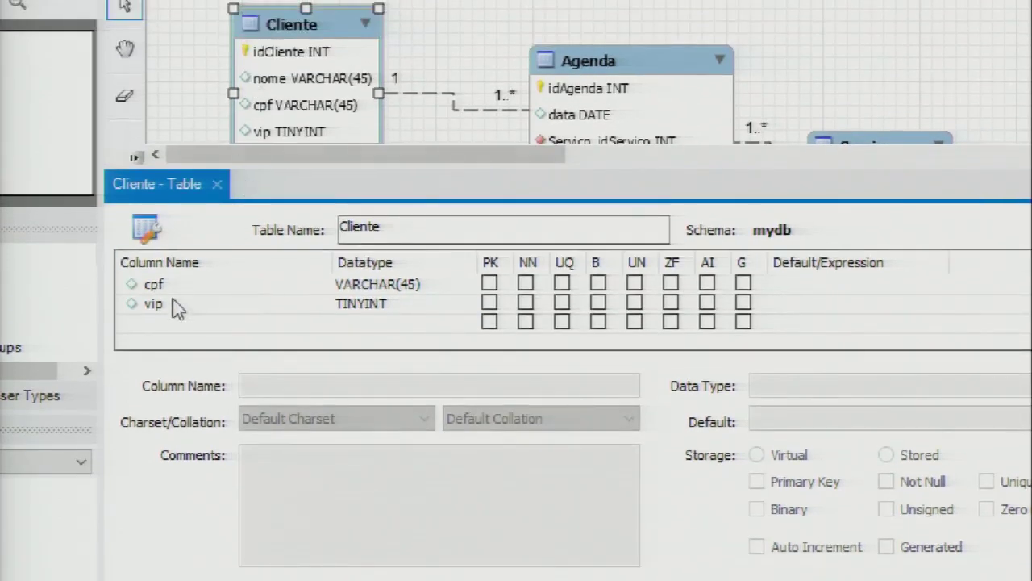
Try to set the vip column's datatype to BOOLEAN and remove the extra placeholder column created below it
left_click(275, 261)
left_click(433, 258)
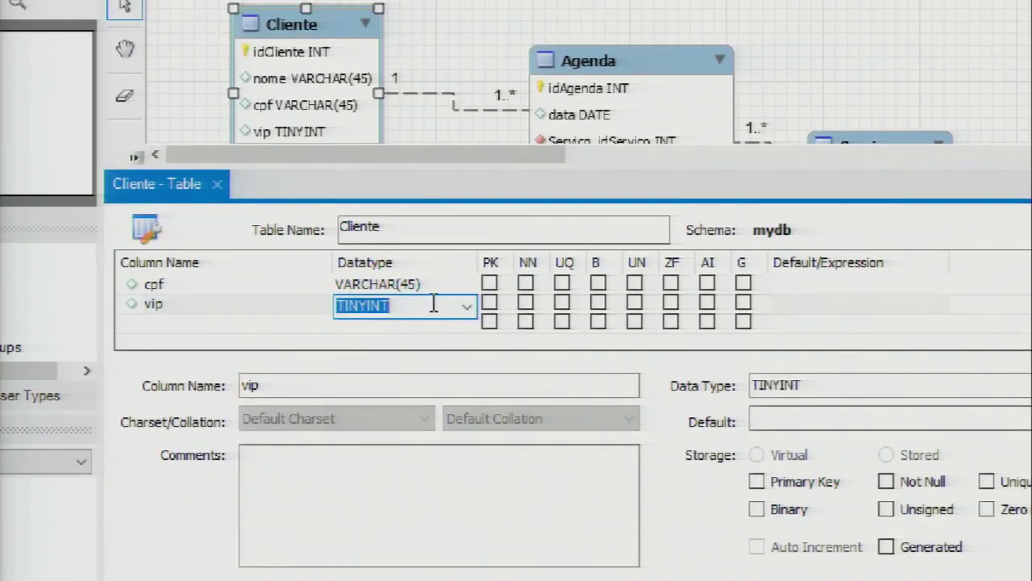
left_click(466, 306)
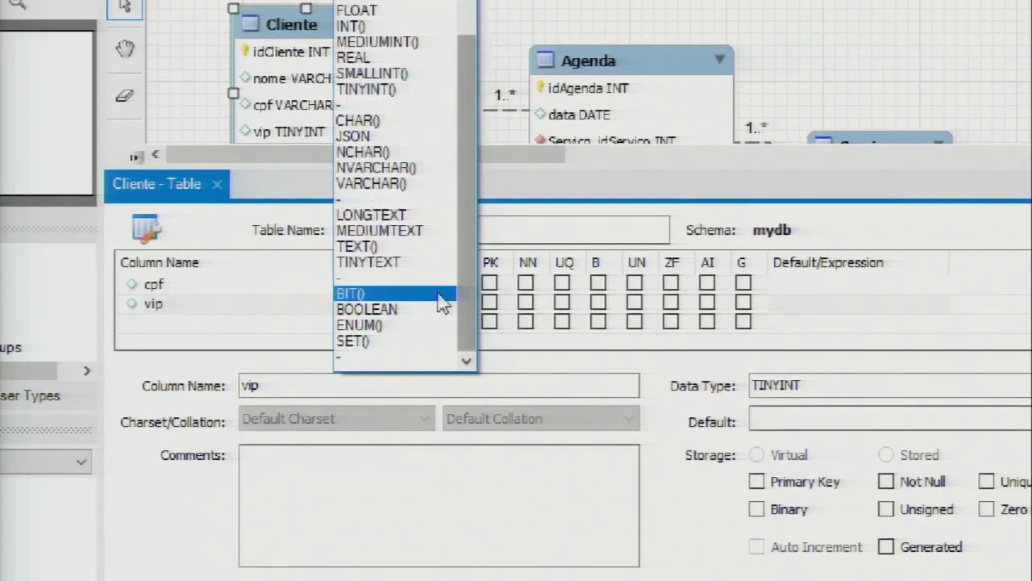
left_click(381, 313)
left_click(377, 343)
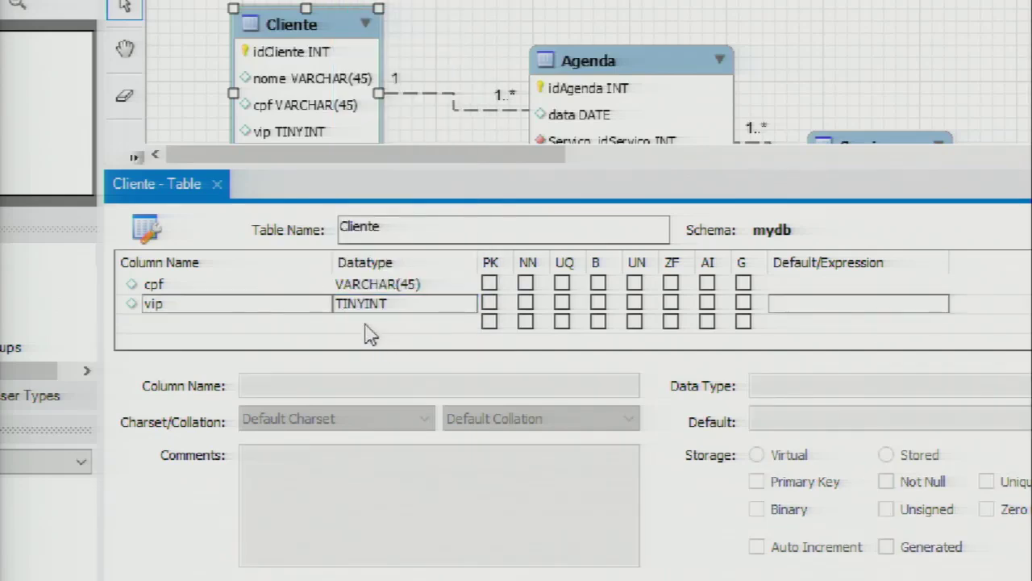
left_click(384, 312)
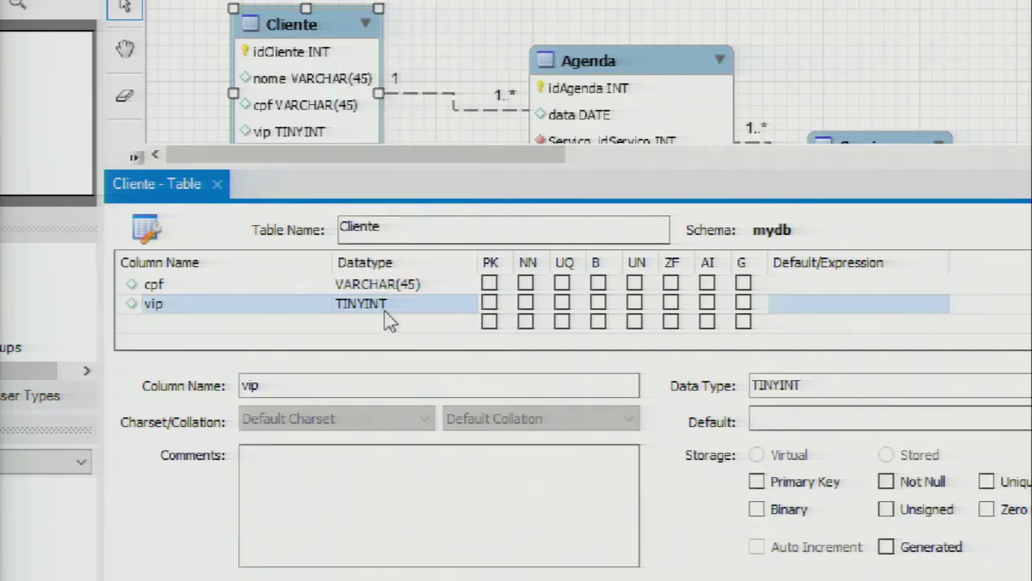
left_click(449, 310)
left_click(468, 303)
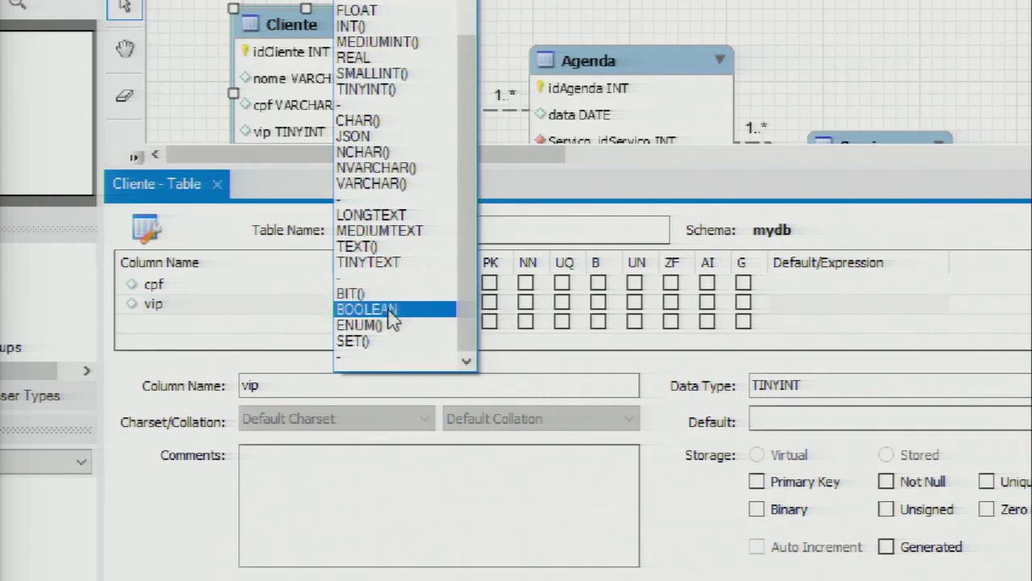
left_click(399, 310)
left_click(390, 321)
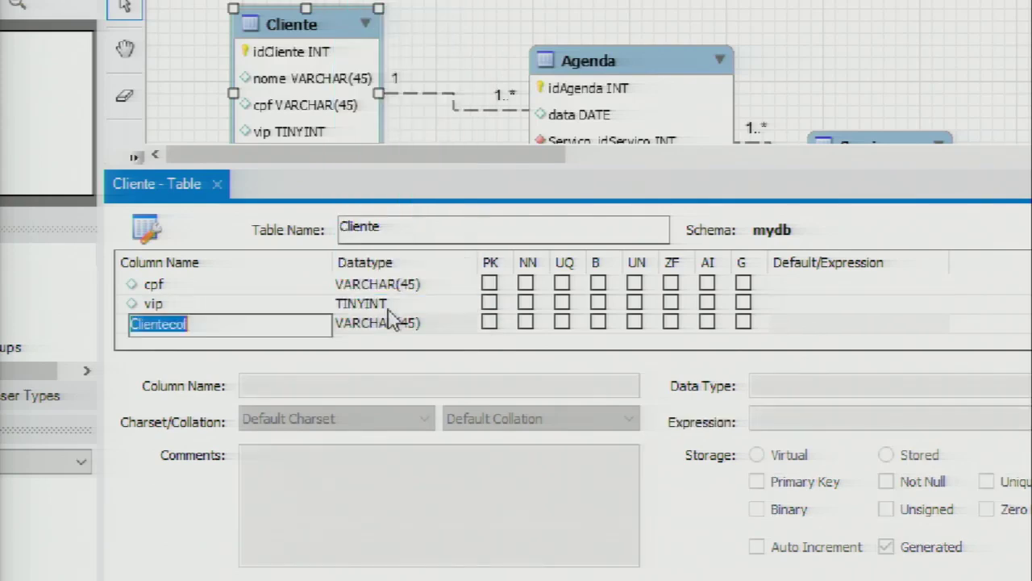
left_click(284, 347)
right_click(275, 326)
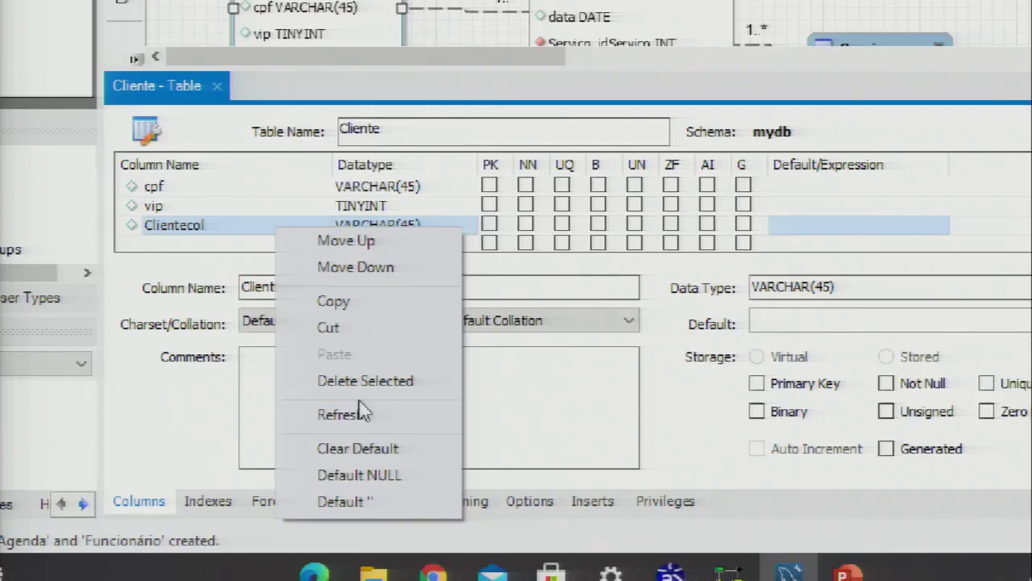
left_click(365, 454)
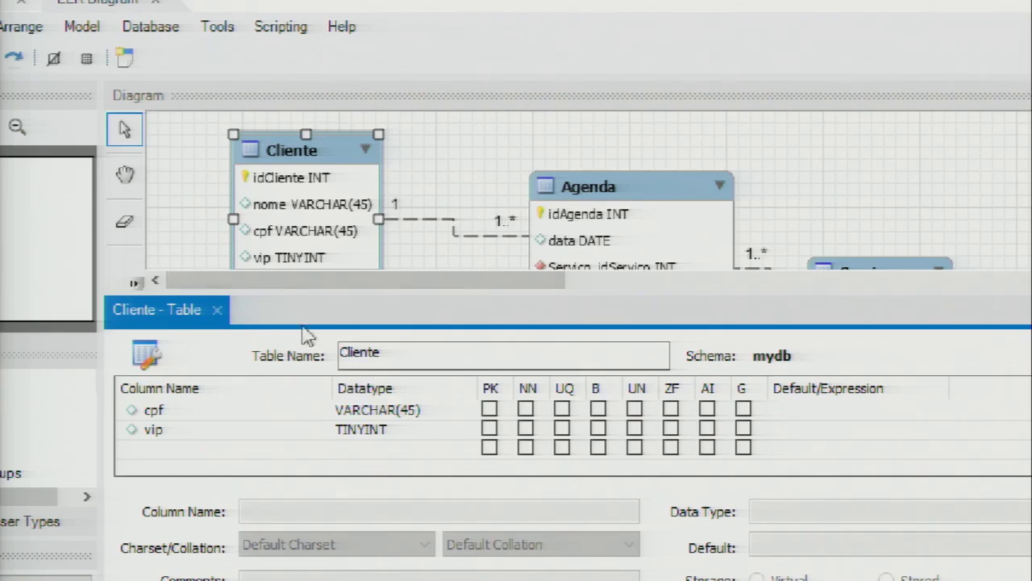
Close the Cliente table editor and move Funcionário slightly right and down, farther from Cliente
left_click(216, 311)
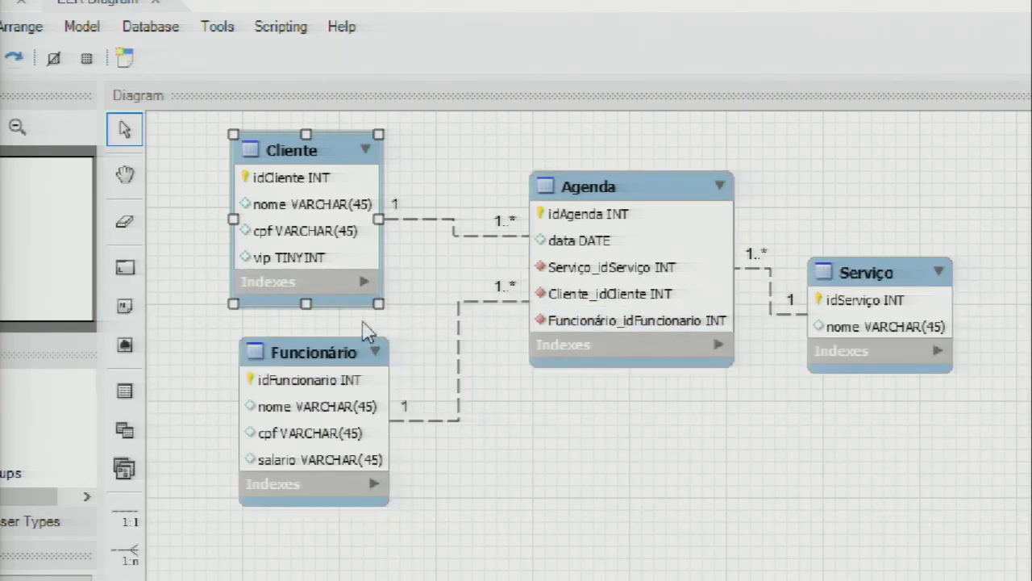
left_click(294, 262)
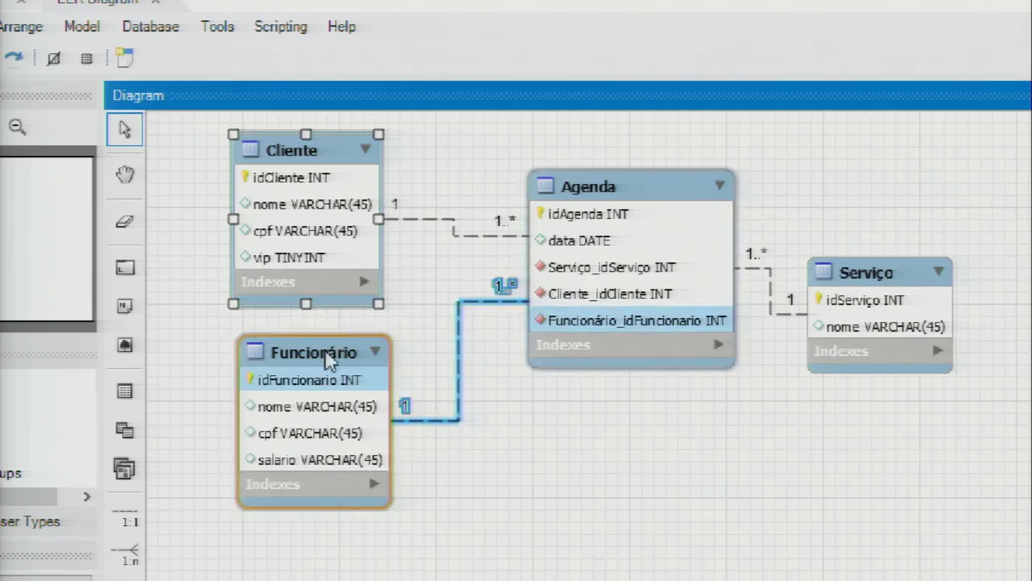
left_click_drag(325, 353, 371, 364)
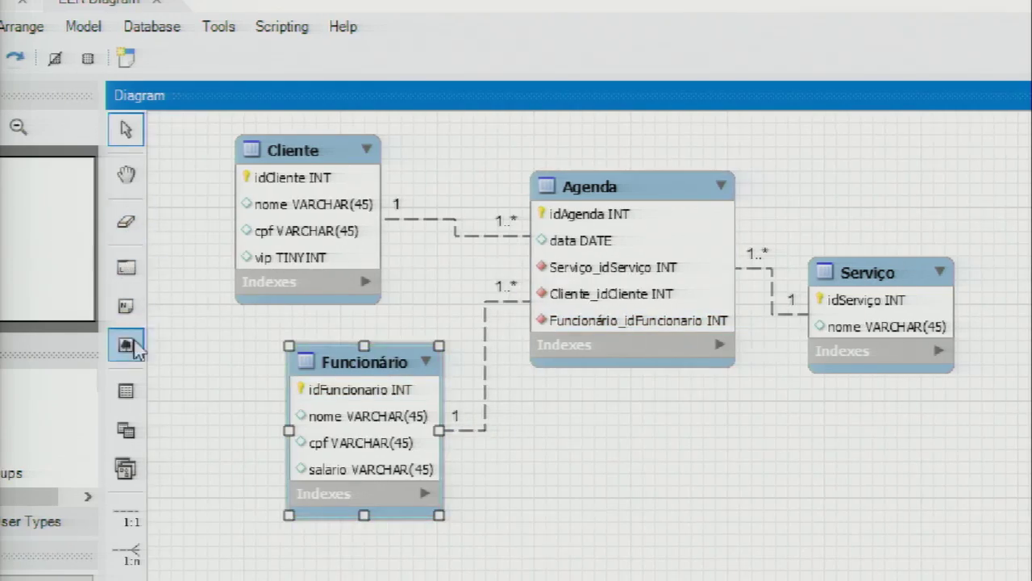
Place a new table in the empty area below Agenda and name it Pessoa
left_click(127, 391)
left_click(619, 450)
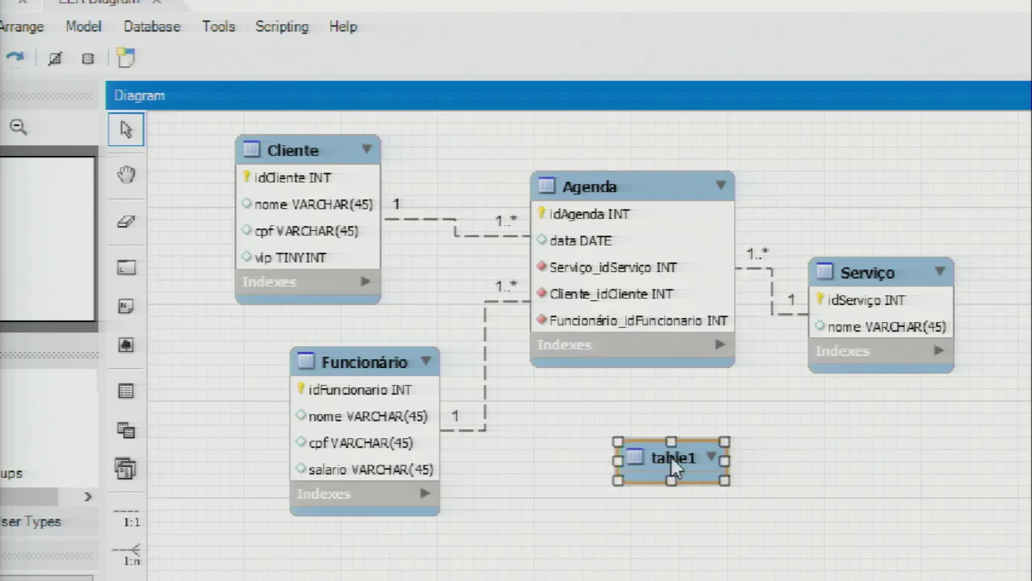
double_click(671, 455)
scroll(685, 239, "down", 5)
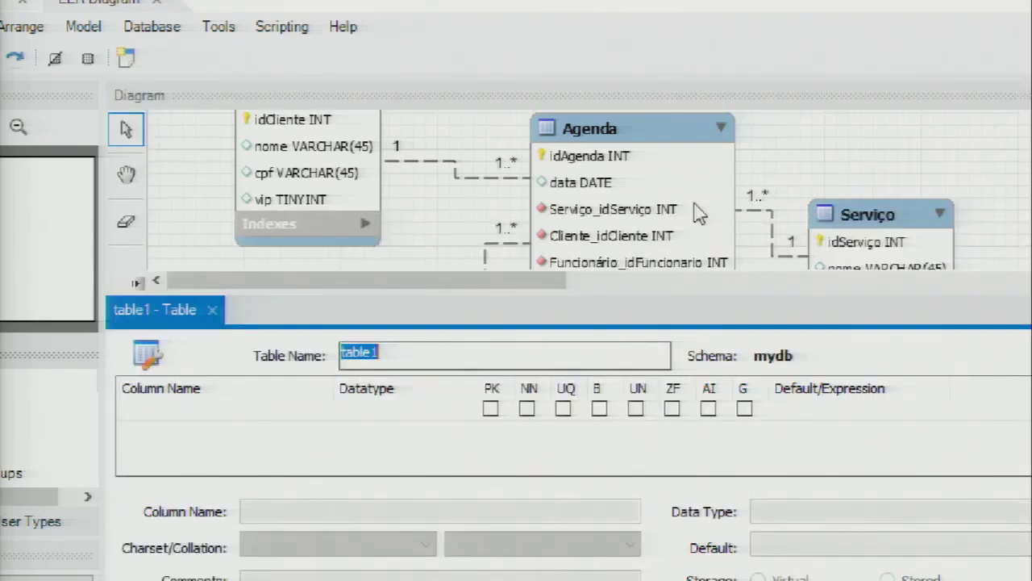
scroll(700, 202, "down", 3)
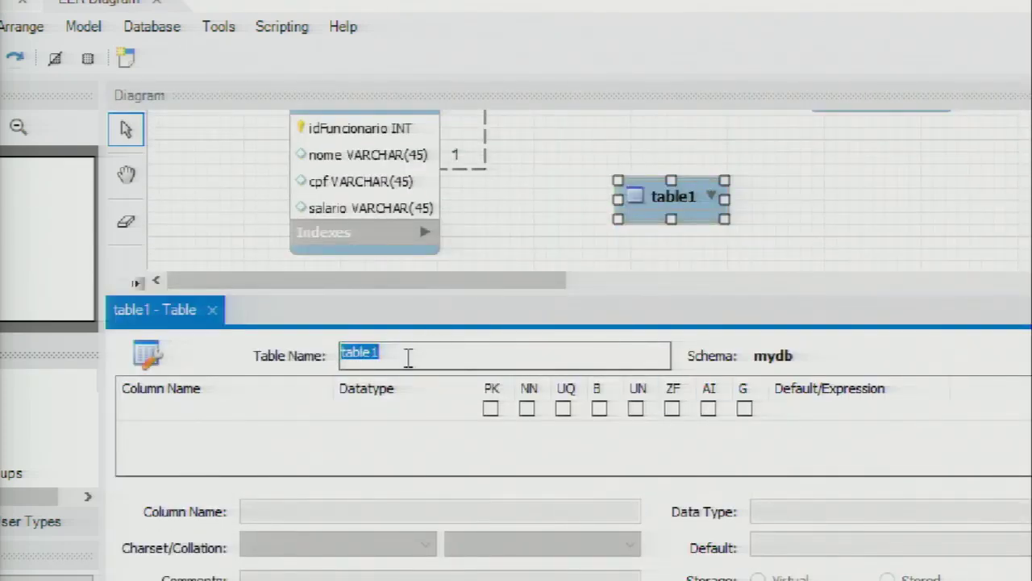
type("Pessoa")
key("Return")
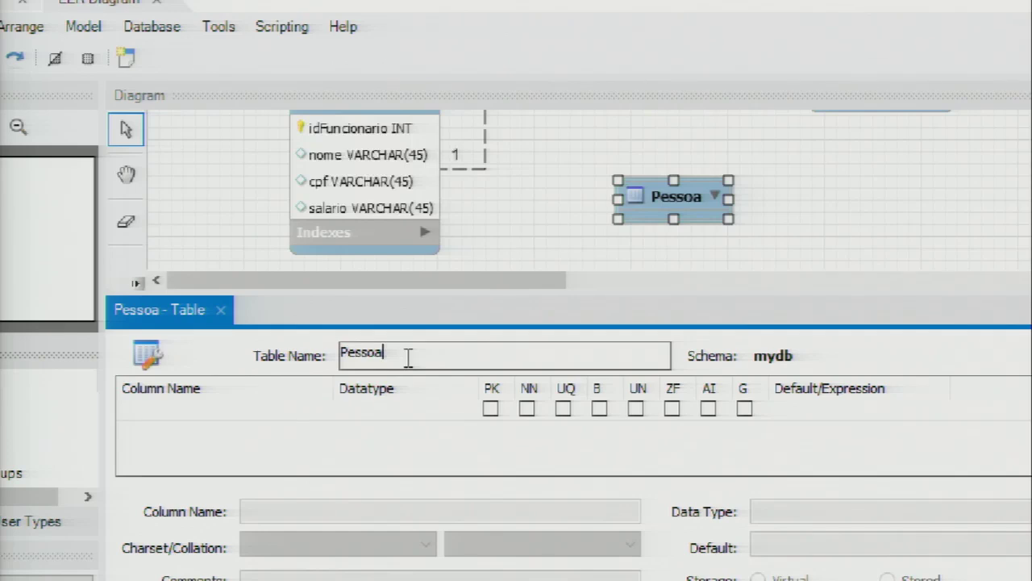
Add an idPessoa INT primary key column and a nome VARCHAR(45) column to the Pessoa table
double_click(203, 409)
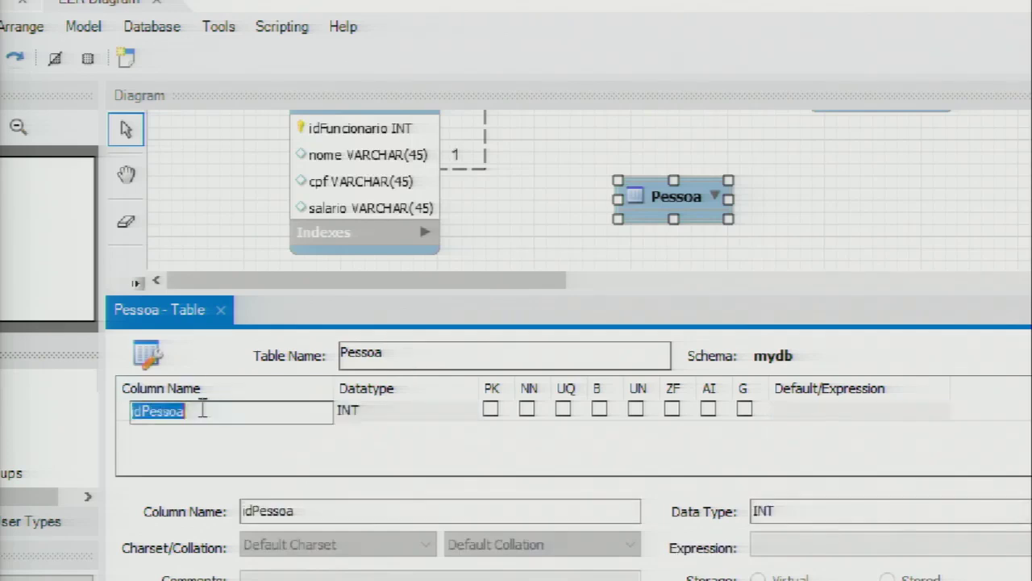
key("Tab")
left_click(244, 432)
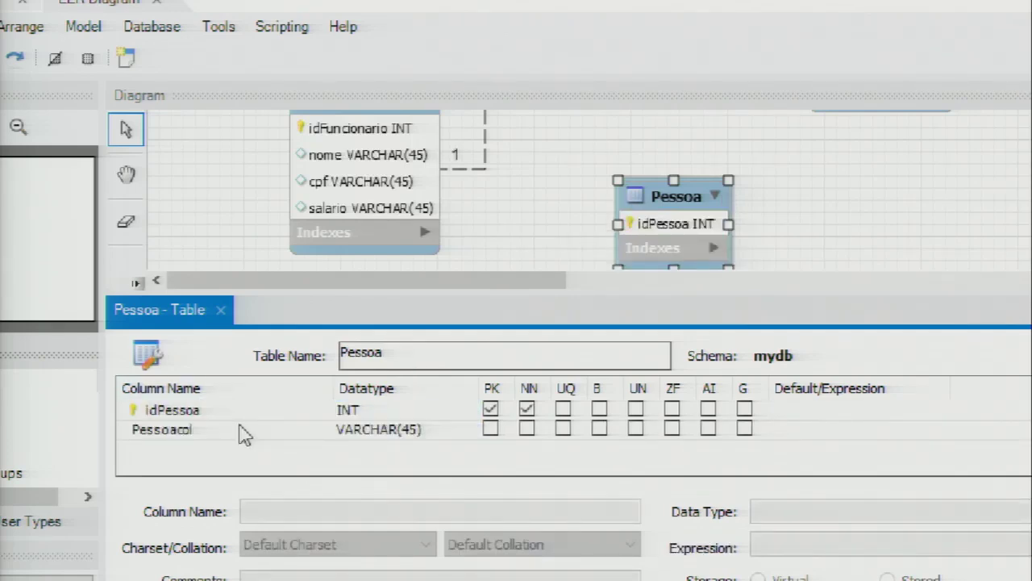
double_click(232, 431)
type("nome")
key("Tab")
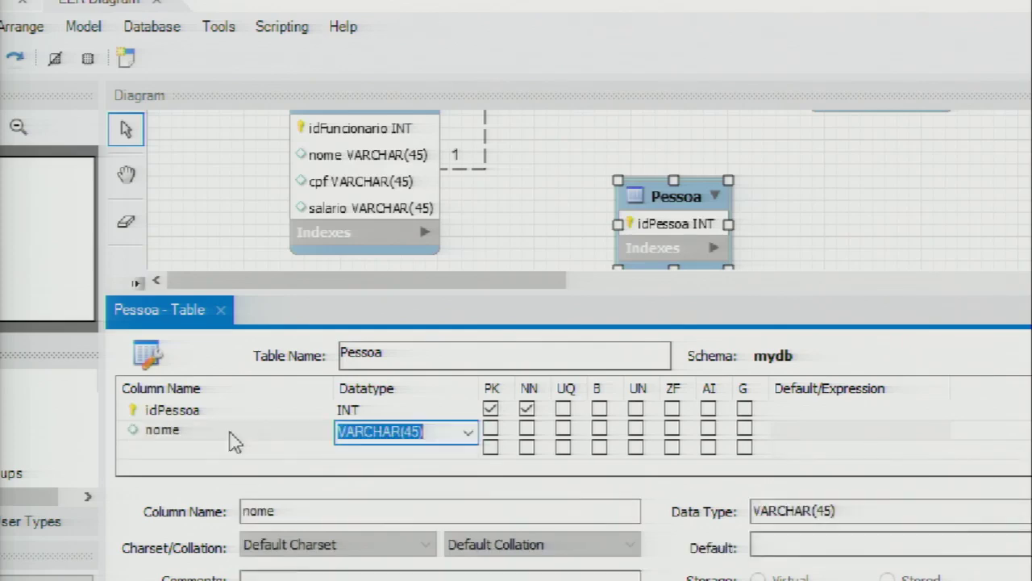
Add a cpf column with datatype CHAR(11) below nome in the Pessoa table
double_click(231, 445)
type("cpf")
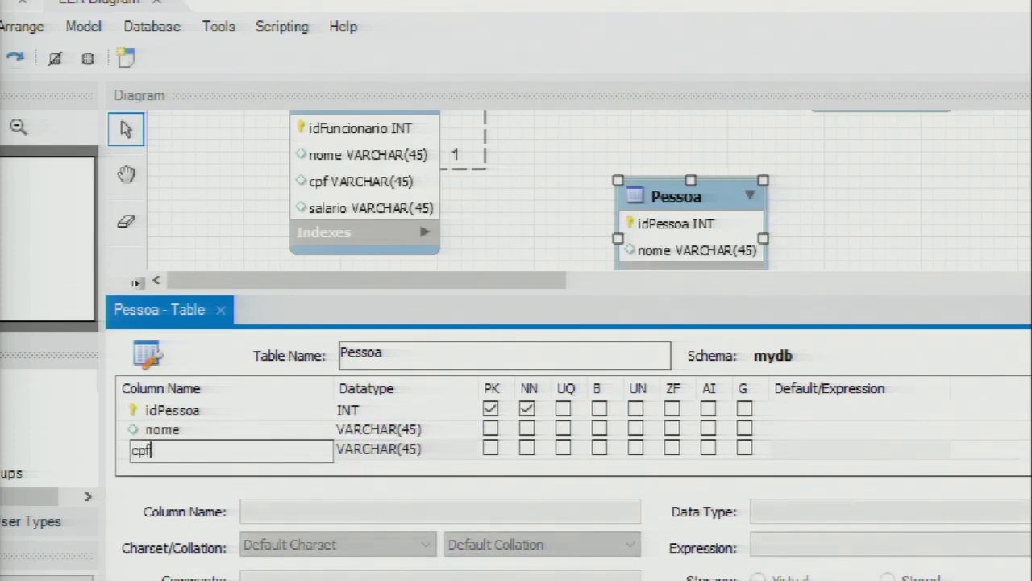
key("Tab")
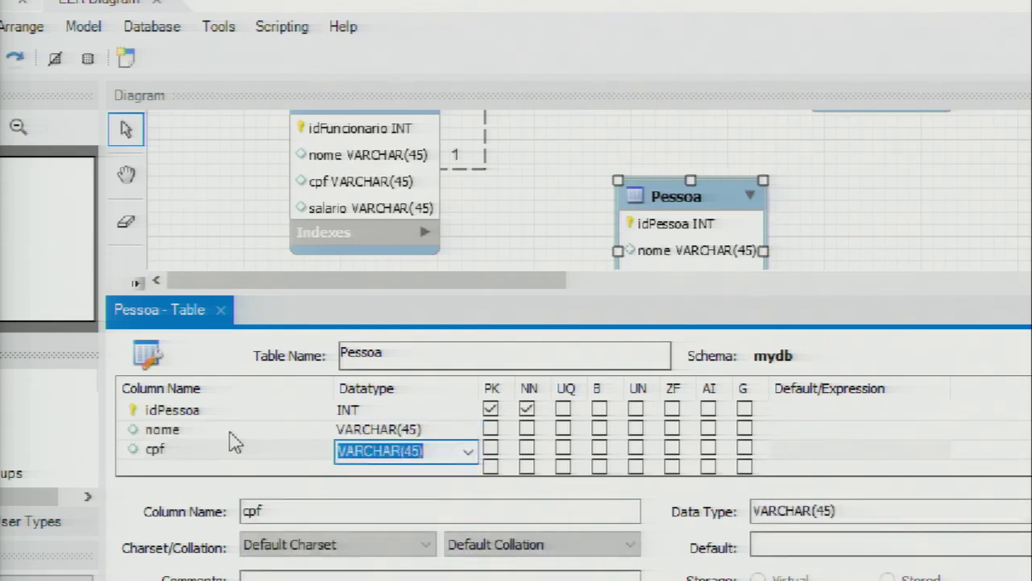
left_click(379, 451)
key("BackSpace")
key("BackSpace")
key("BackSpace")
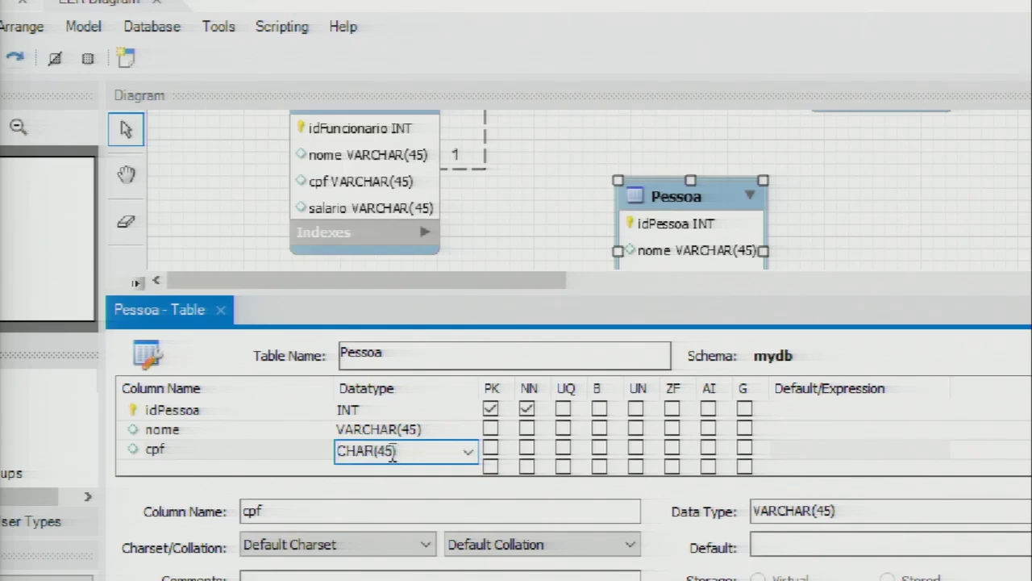
Delete the extra placeholder column below cpf and close the Pessoa table editor
double_click(395, 460)
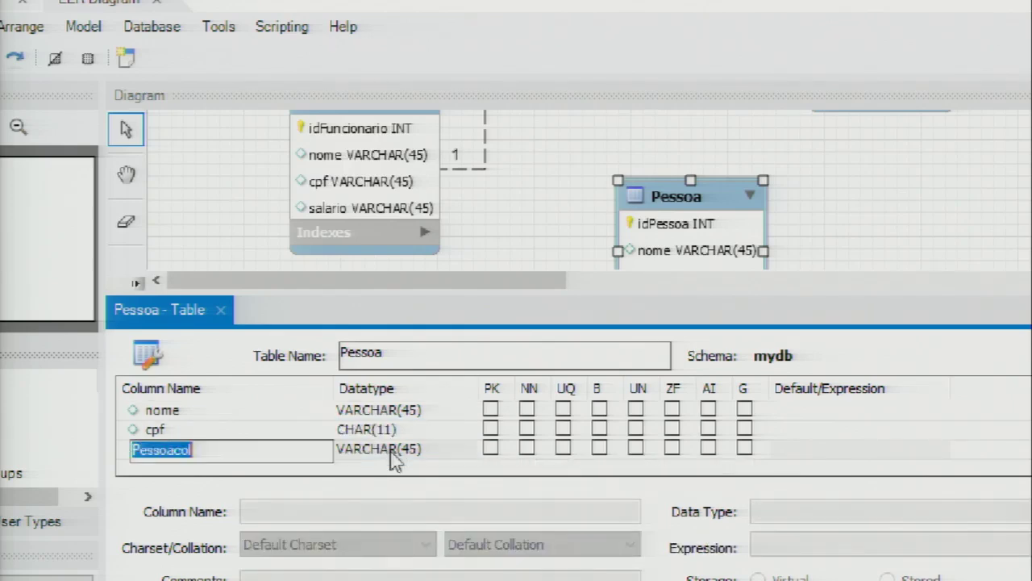
left_click(207, 456)
right_click(202, 454)
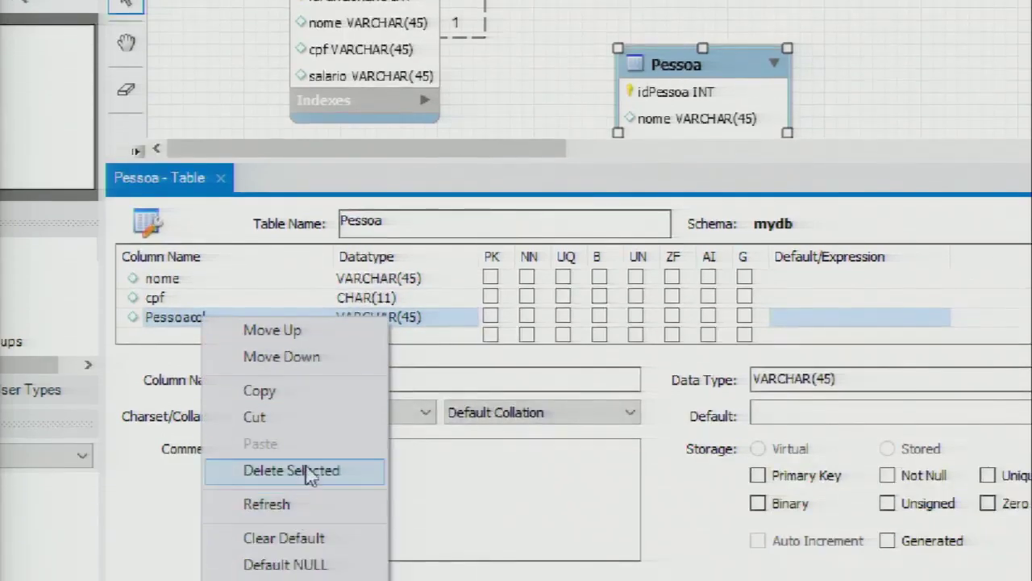
left_click(310, 475)
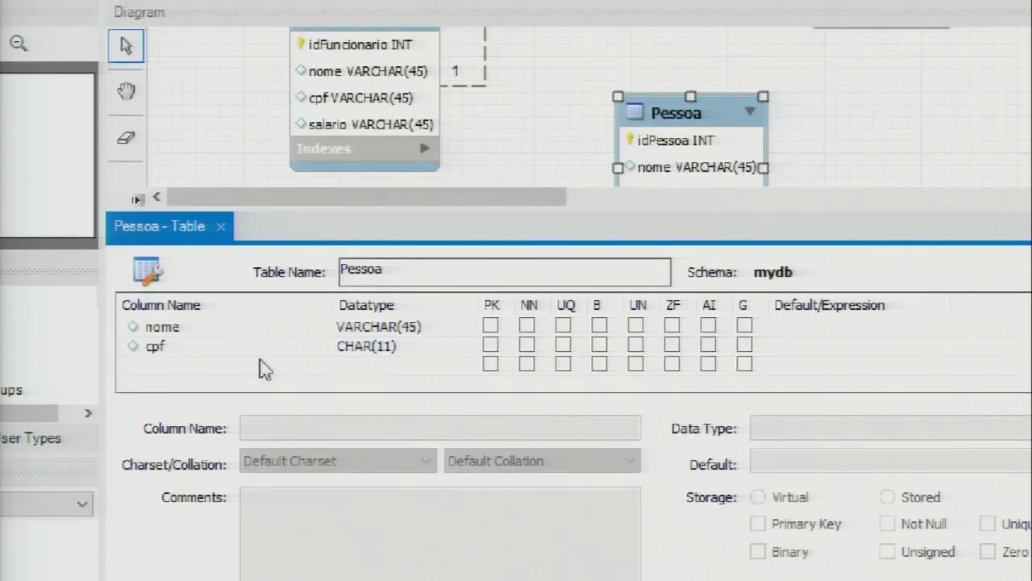
scroll(266, 369, "up", 1)
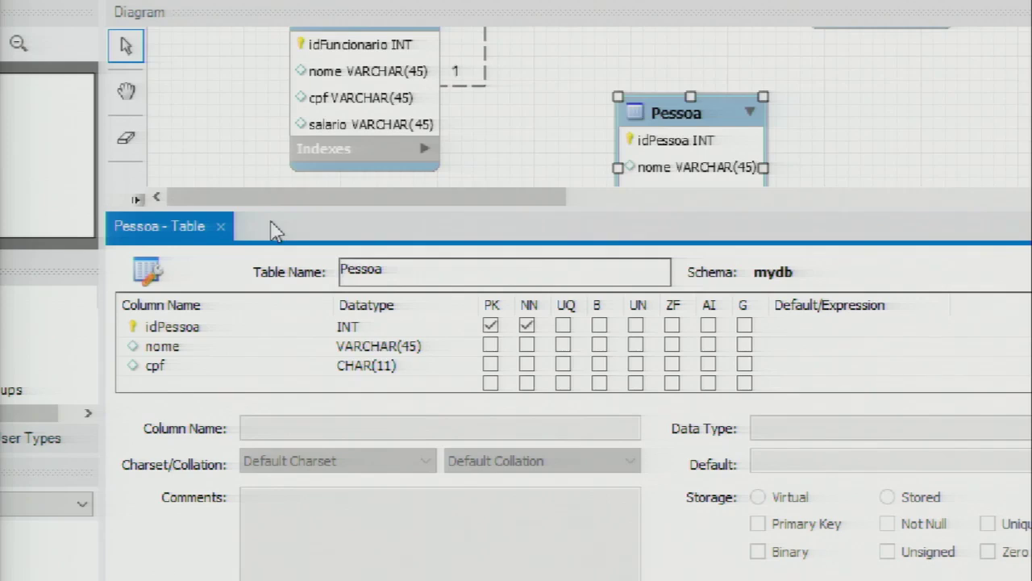
left_click(220, 227)
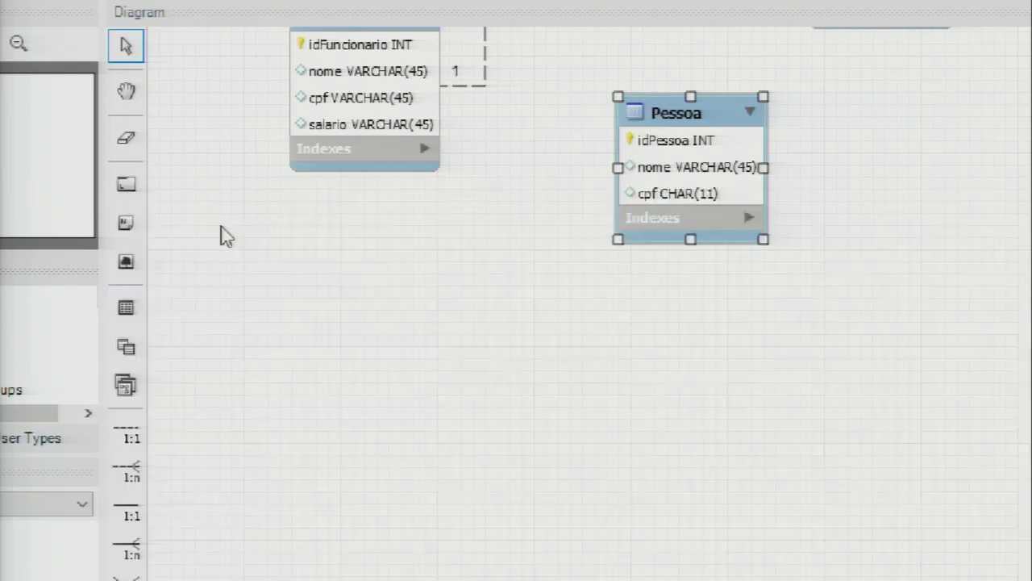
Rearrange the diagram by shifting Agenda, Serviço, Cliente and Funcionário to the right and placing Pessoa left of Cliente and Funcionário
left_click(401, 115)
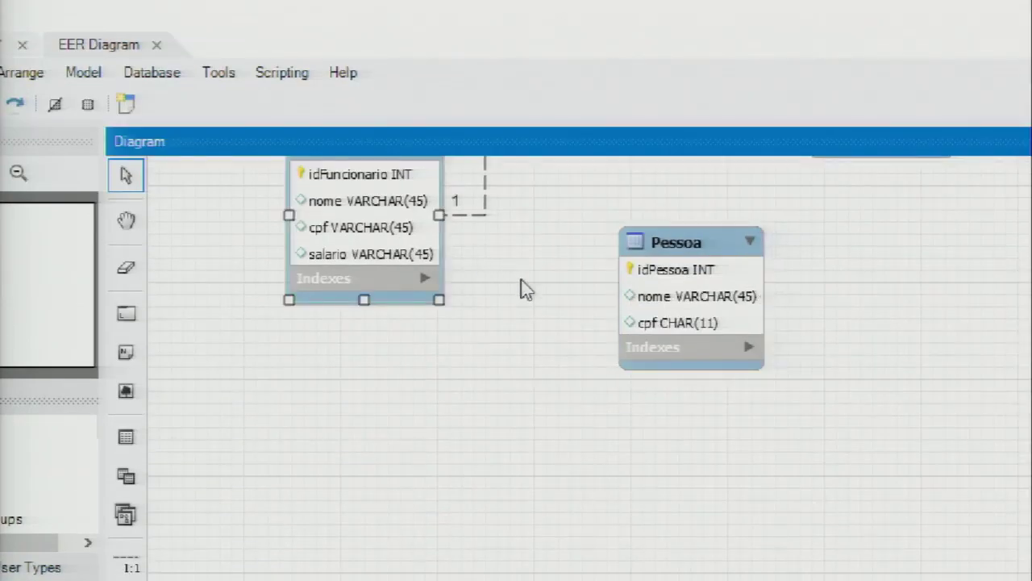
scroll(529, 294, "up", 2)
scroll(479, 299, "up", 3)
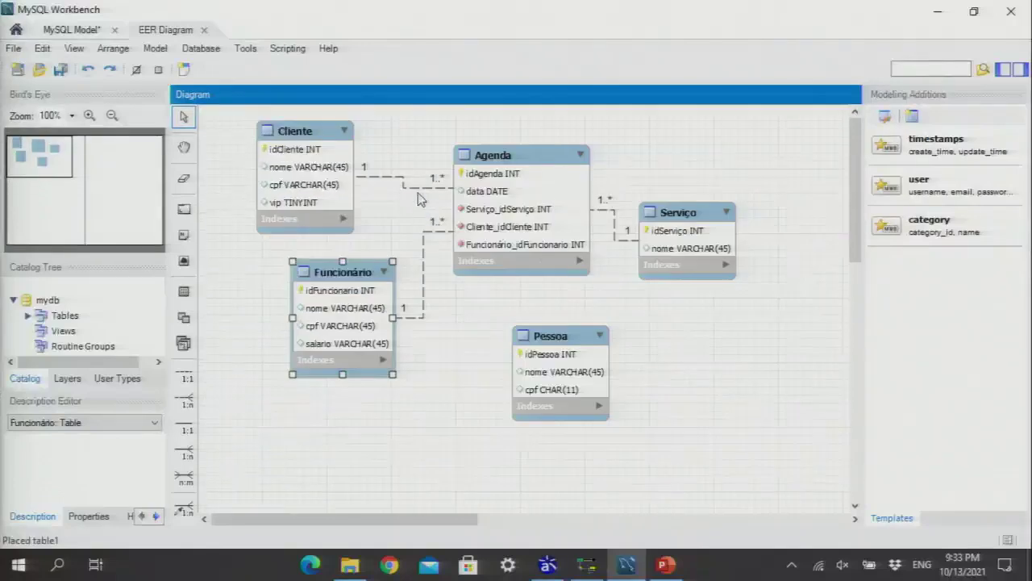
left_click_drag(479, 176, 618, 168)
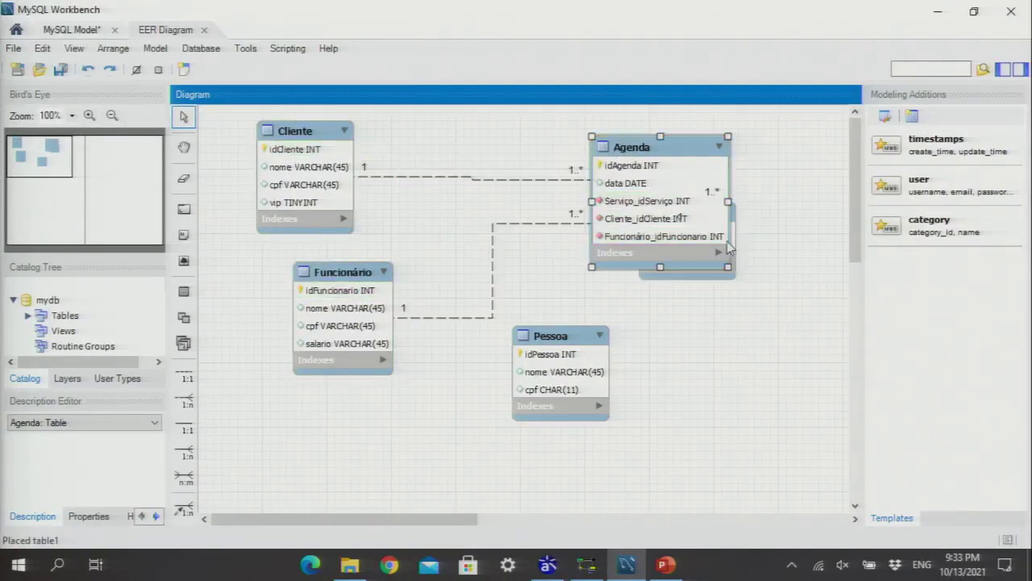
left_click_drag(718, 282, 833, 301)
left_click_drag(330, 149, 423, 143)
left_click_drag(362, 265, 414, 262)
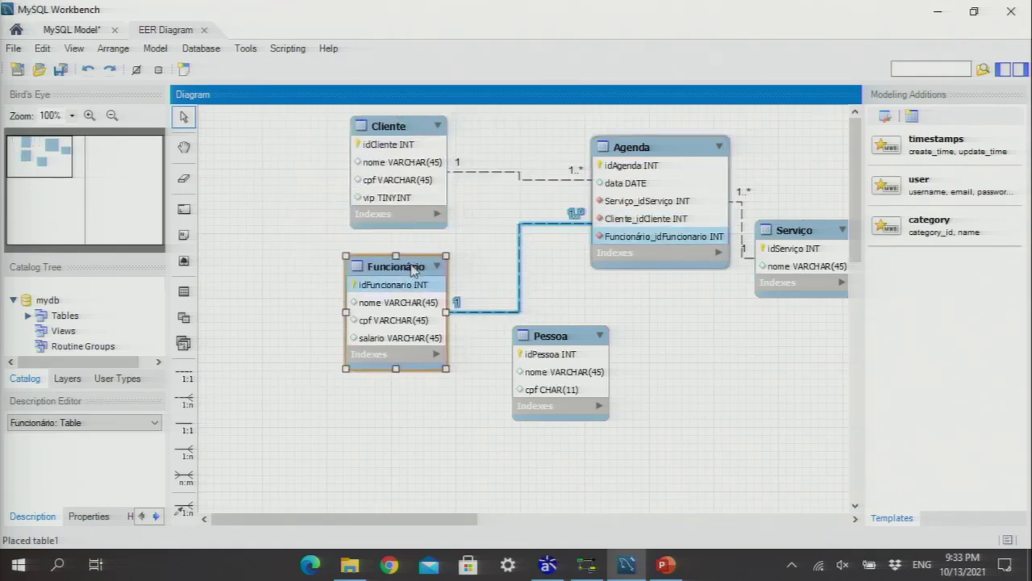
left_click_drag(554, 333, 252, 176)
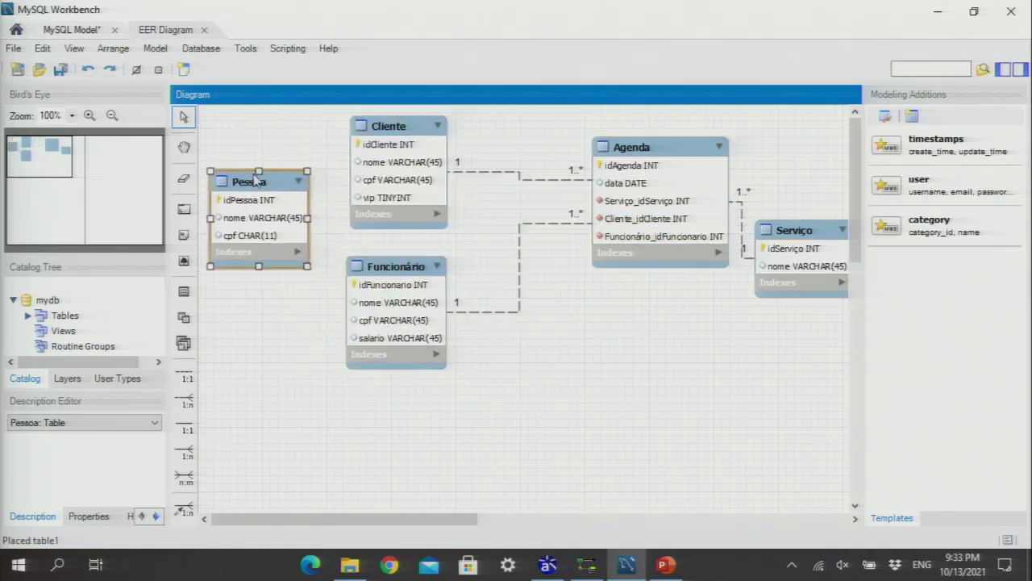
Delete the nome and cpf columns from the Cliente table
double_click(384, 139)
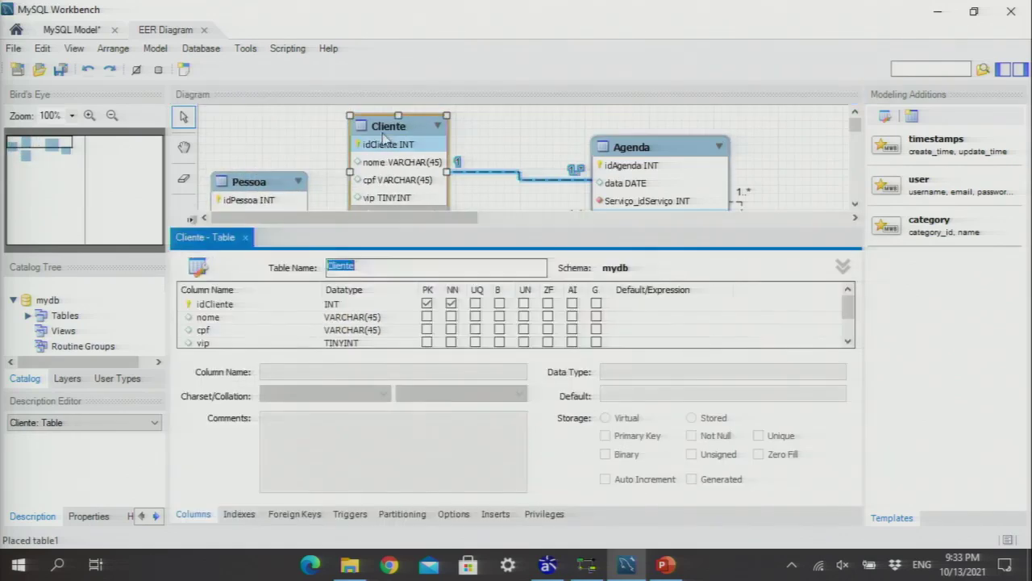
right_click(205, 322)
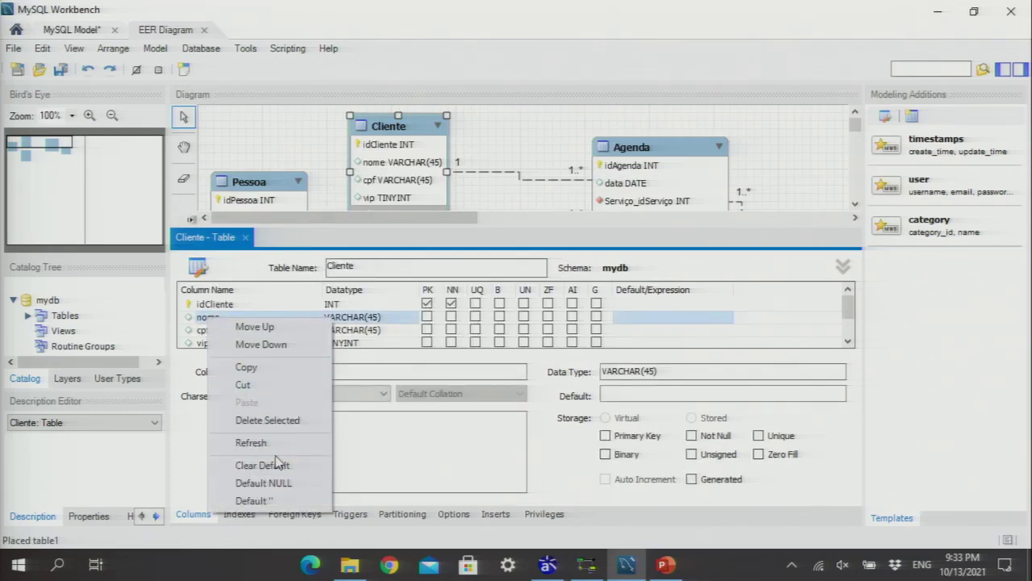
left_click(262, 420)
right_click(208, 318)
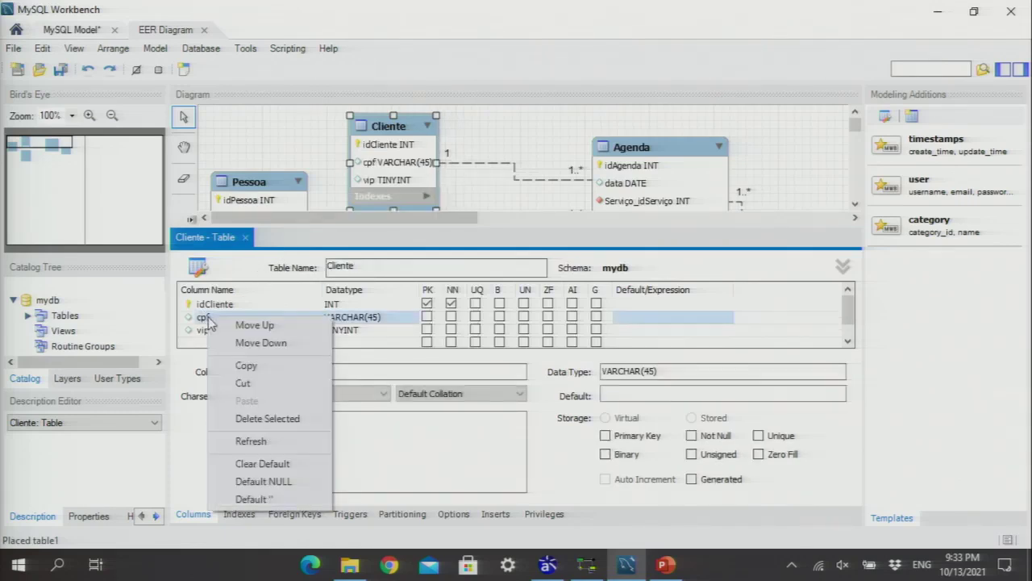
left_click(265, 421)
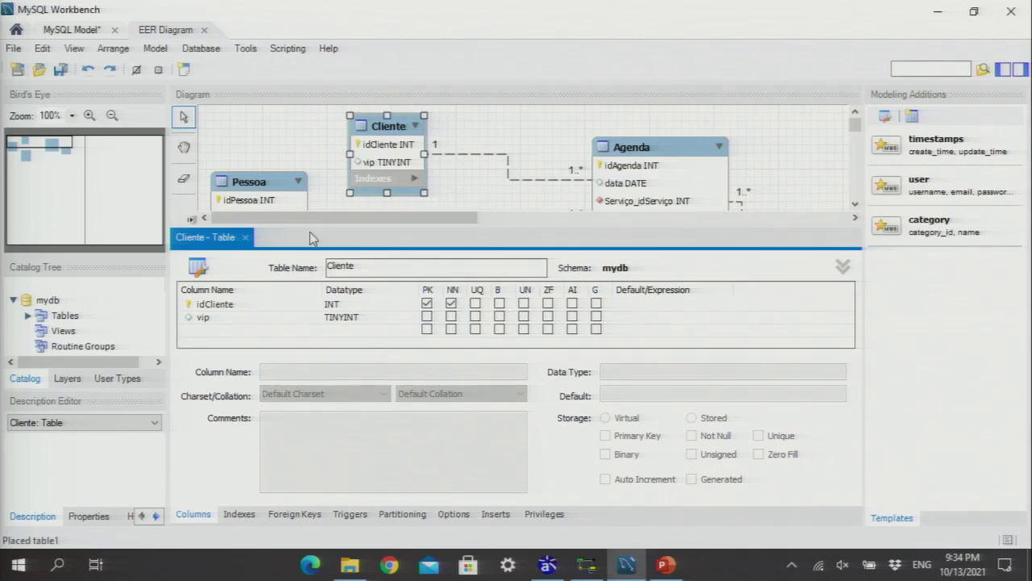
Delete the nome and cpf columns from the Funcionário table and close its editor
left_click(462, 208)
scroll(456, 193, "down", 3)
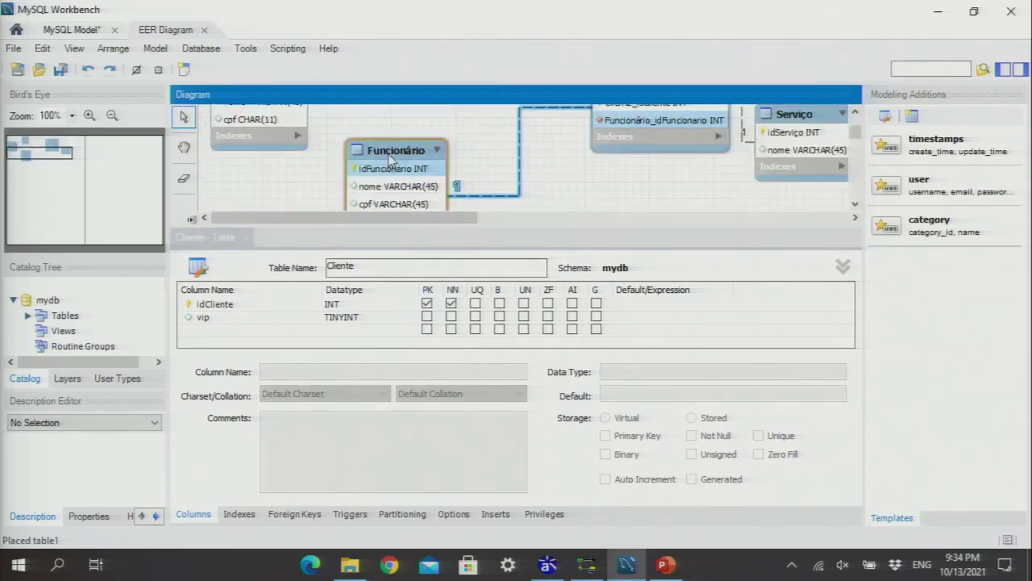
double_click(390, 159)
right_click(212, 318)
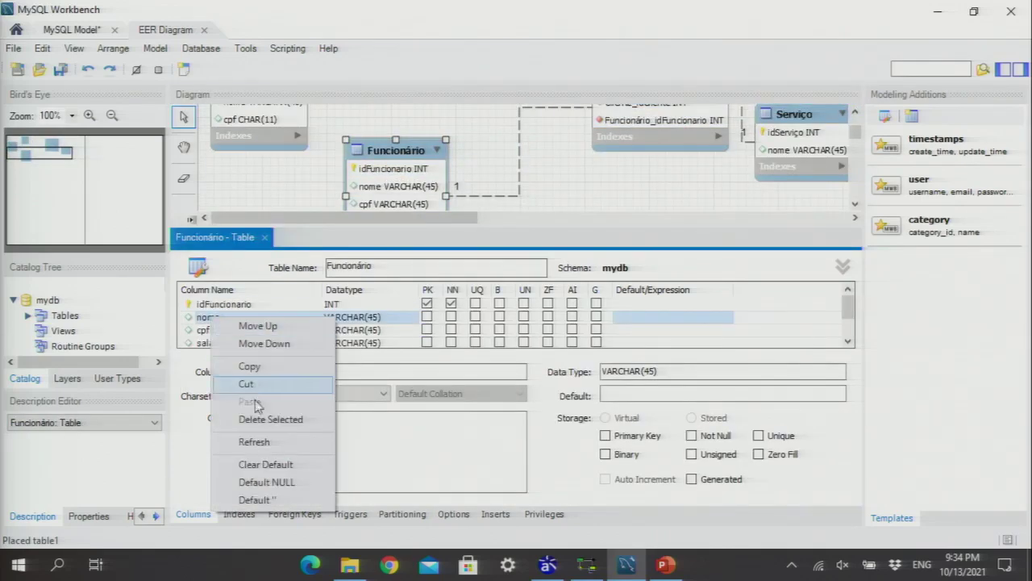
left_click(264, 419)
right_click(208, 320)
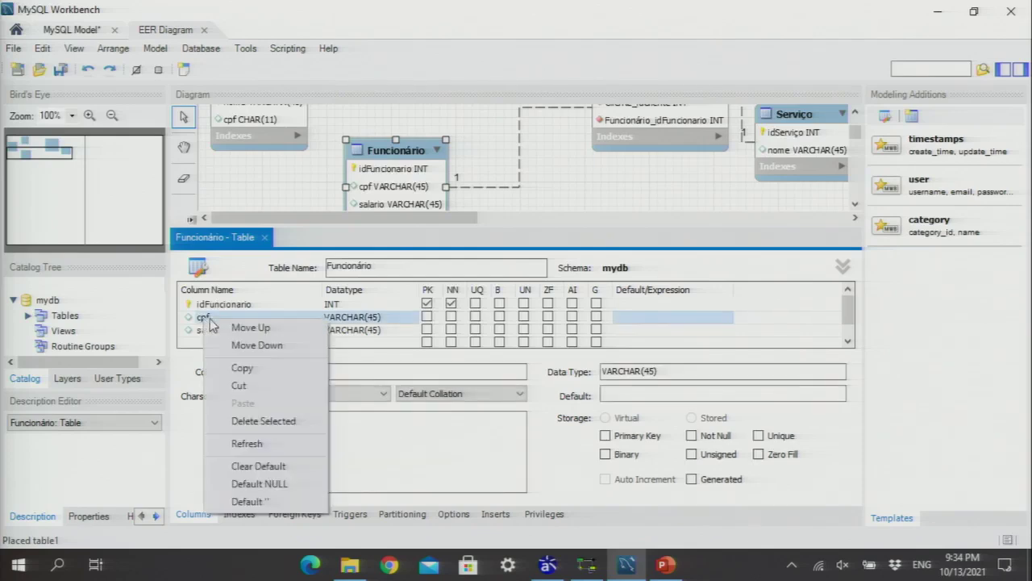
left_click(264, 420)
left_click(513, 208)
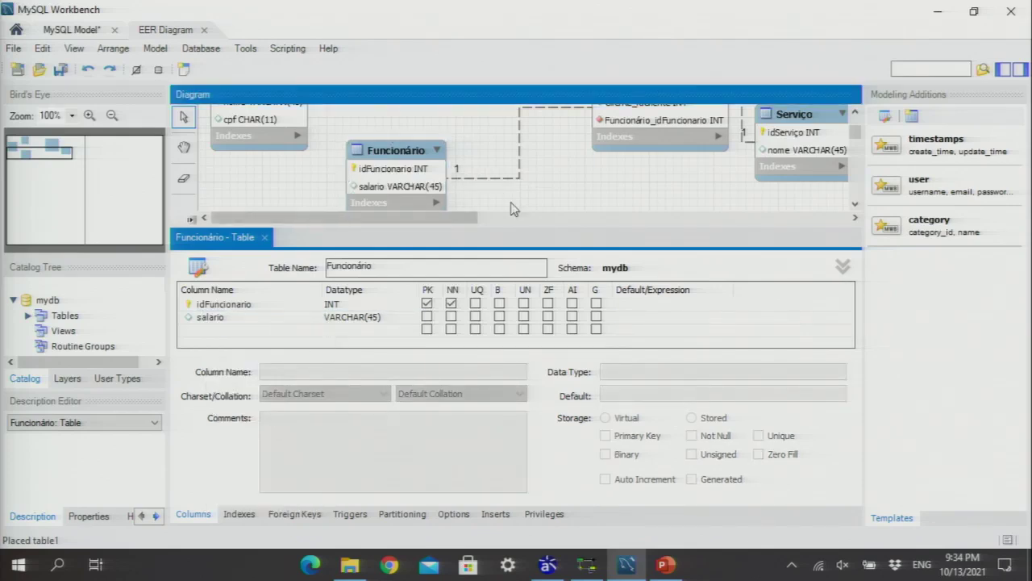
left_click(264, 238)
Move Cliente and Funcionário slightly to the right, farther from Pessoa, and clear the selection
scroll(376, 241, "up", 3)
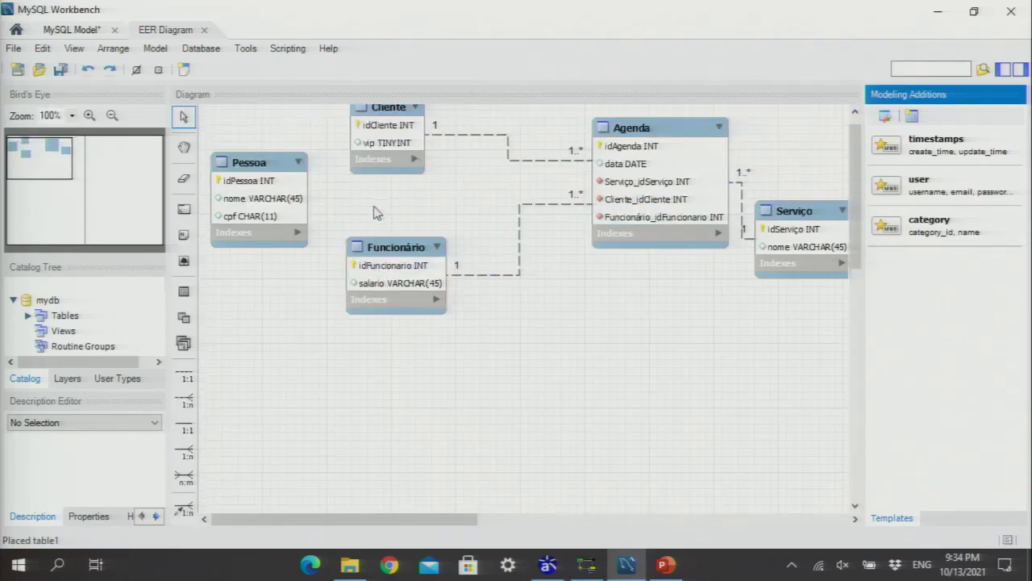
left_click_drag(373, 144, 403, 147)
left_click(268, 183)
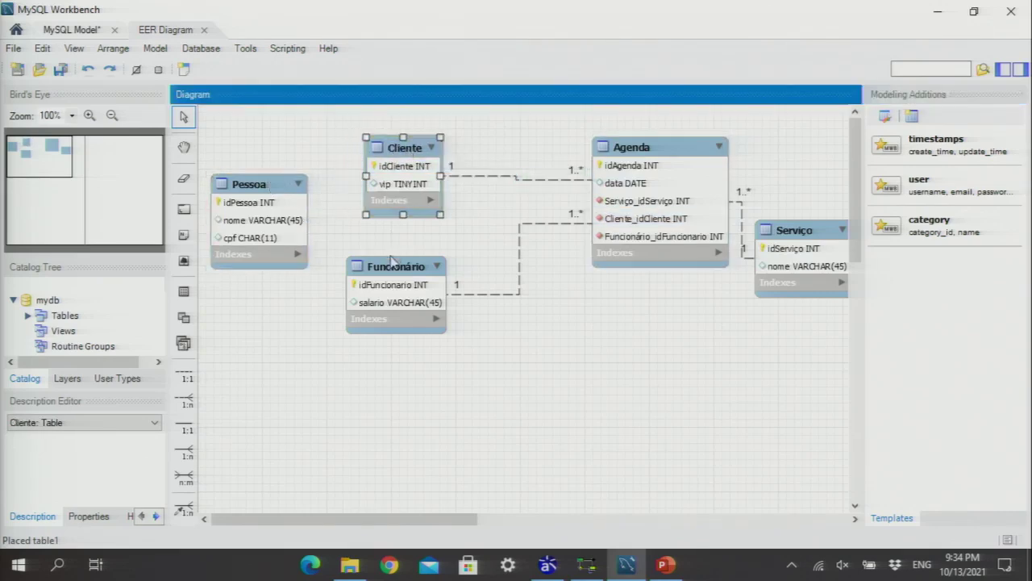
left_click_drag(396, 266, 420, 261)
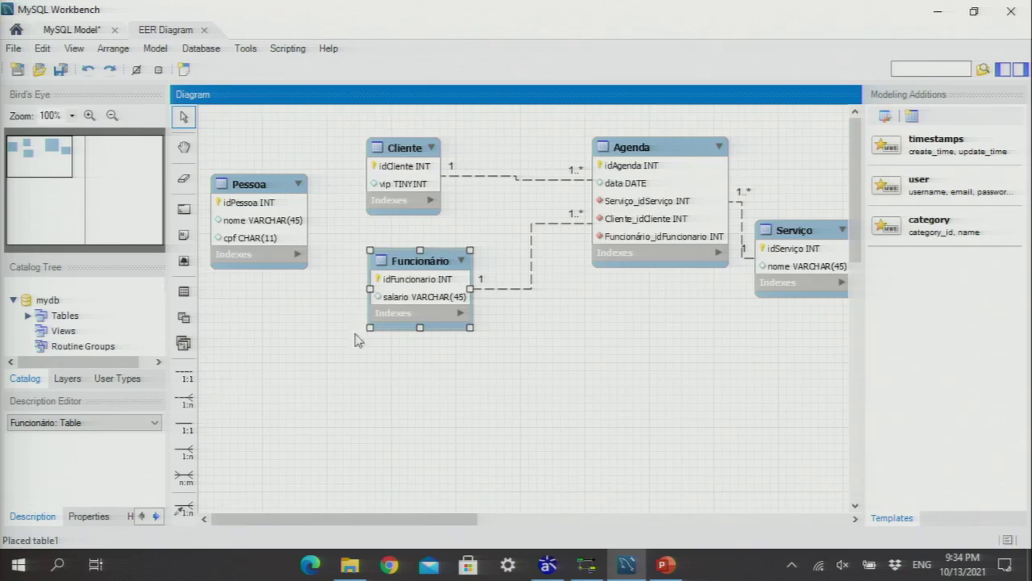
left_click(330, 345)
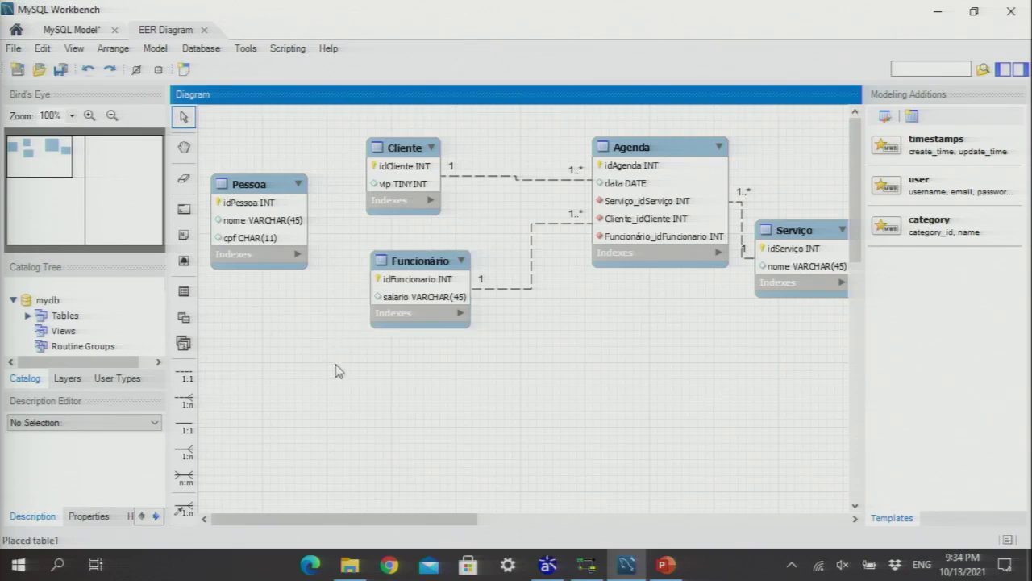
Switch to brModelo and, in the Conceitual_1 diagram, place an entity with a non-exclusive specialization into two entities
left_click(588, 564)
left_click(271, 71)
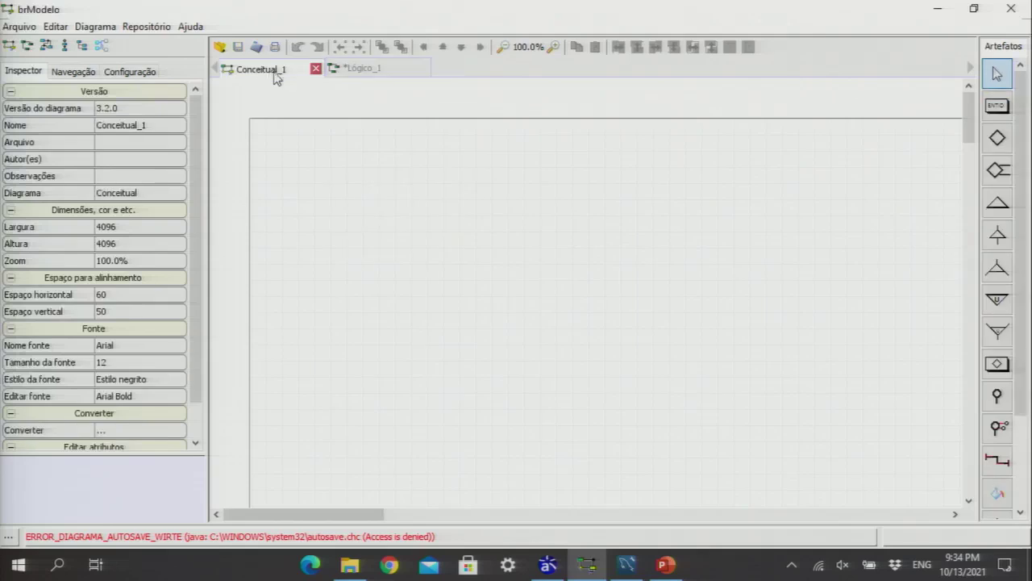
left_click(998, 106)
left_click(533, 173)
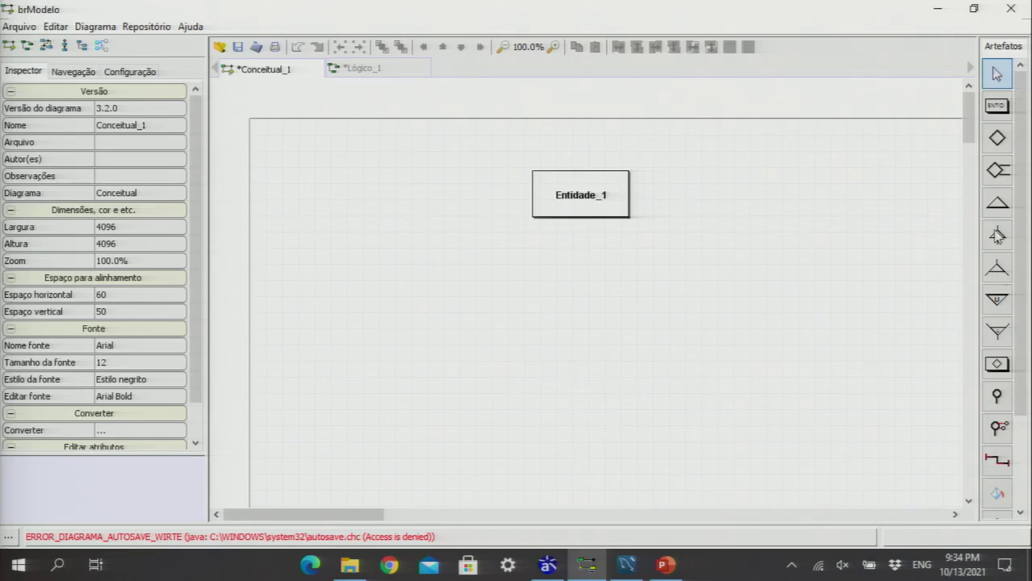
left_click(998, 269)
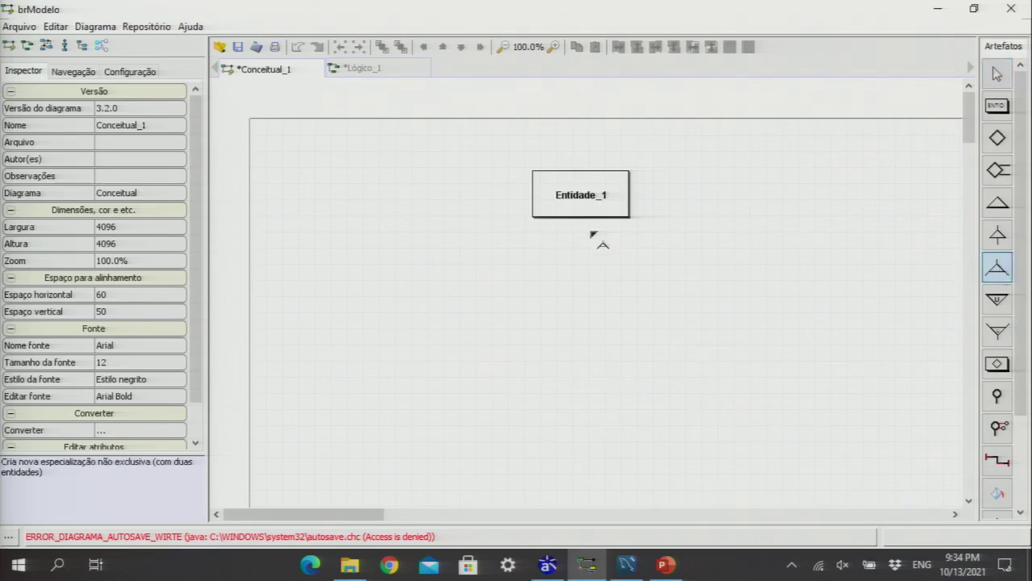
left_click(581, 211)
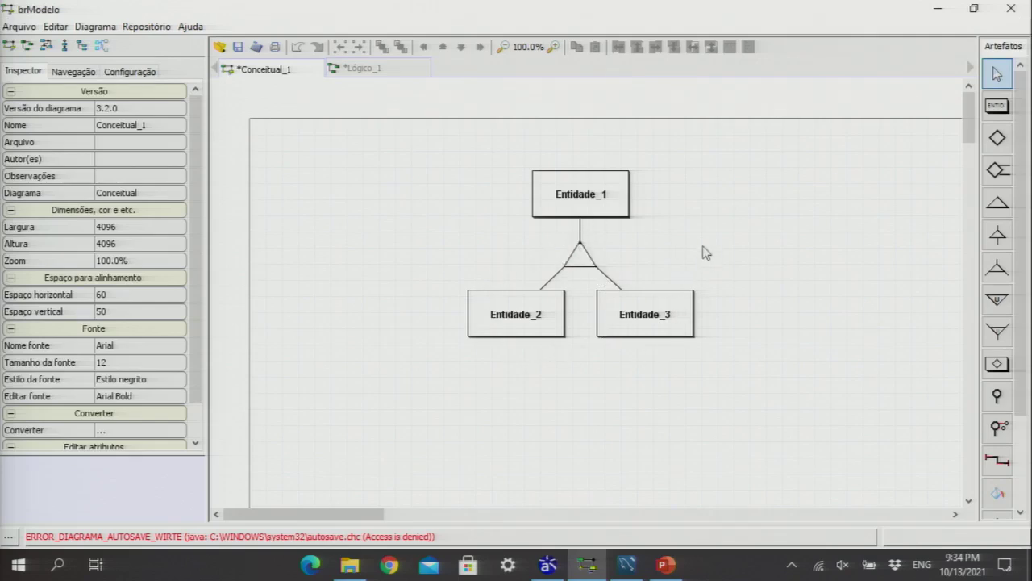
left_click_drag(724, 167, 844, 393)
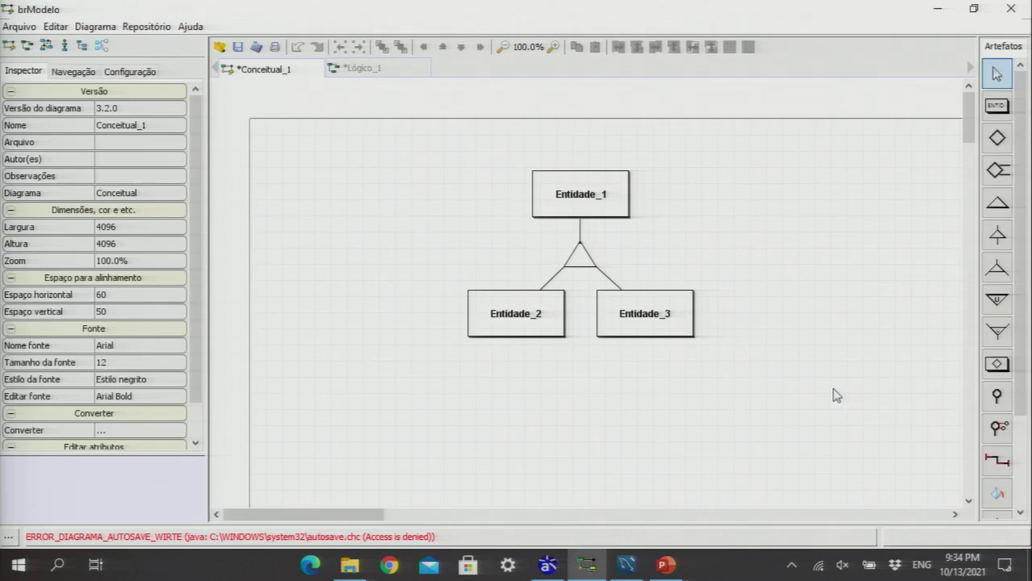
Switch back to MySQL Workbench and move Cliente slightly up and right, farther from Funcionário
key("alt+Tab")
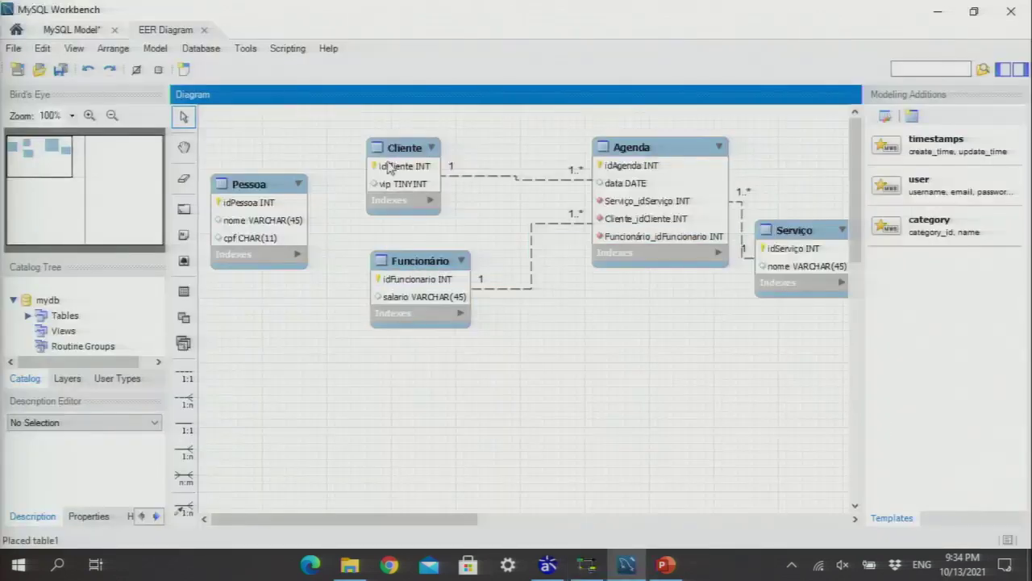
left_click(400, 149)
left_click_drag(400, 149, 403, 150)
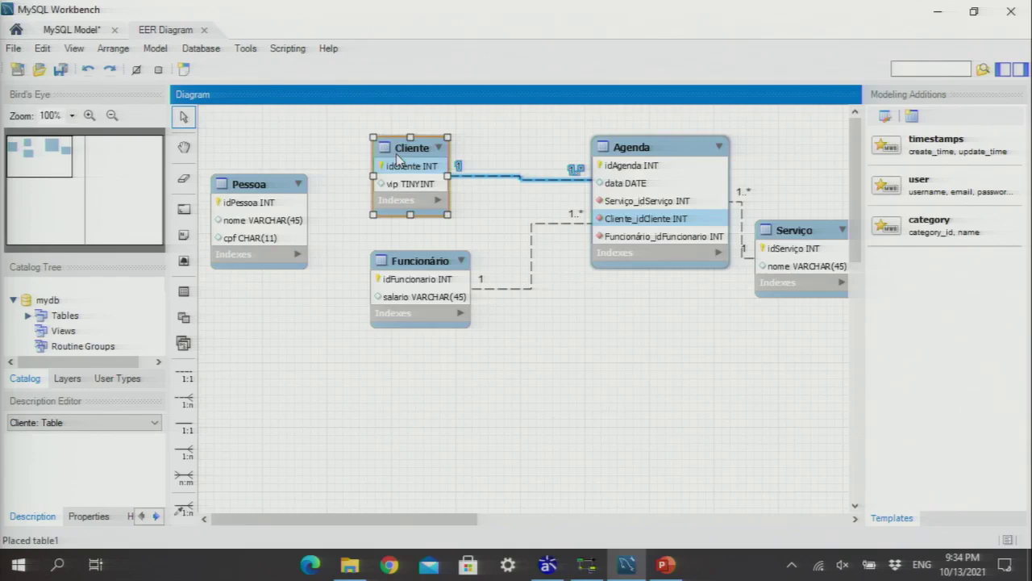
left_click_drag(408, 153, 409, 142)
left_click(348, 210)
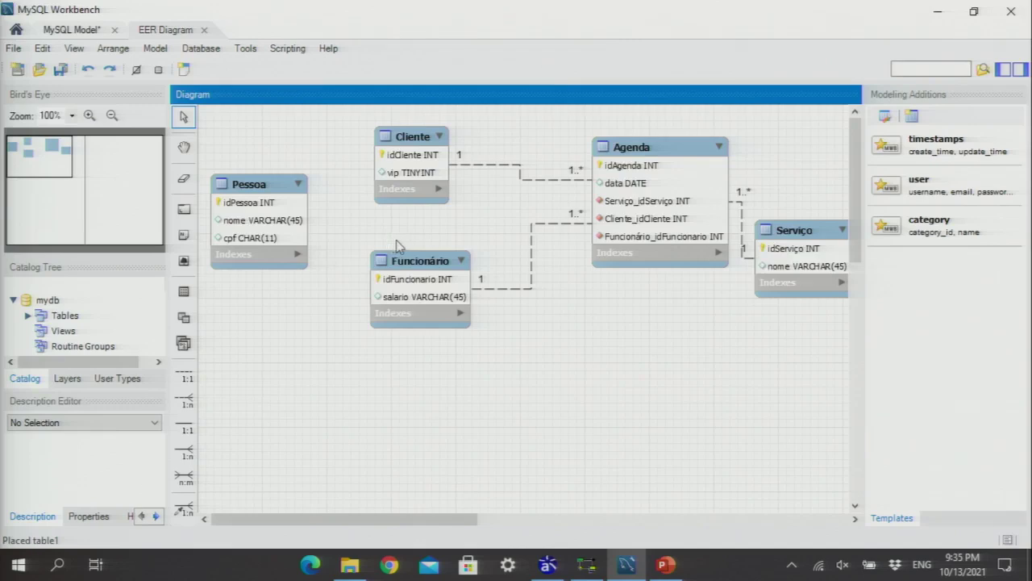
left_click(266, 185)
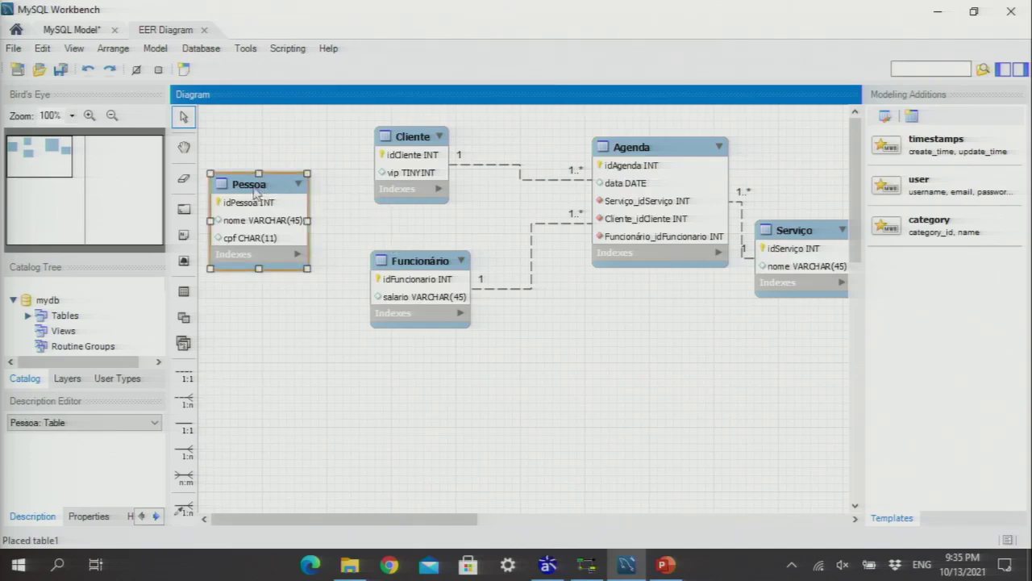
left_click(407, 140)
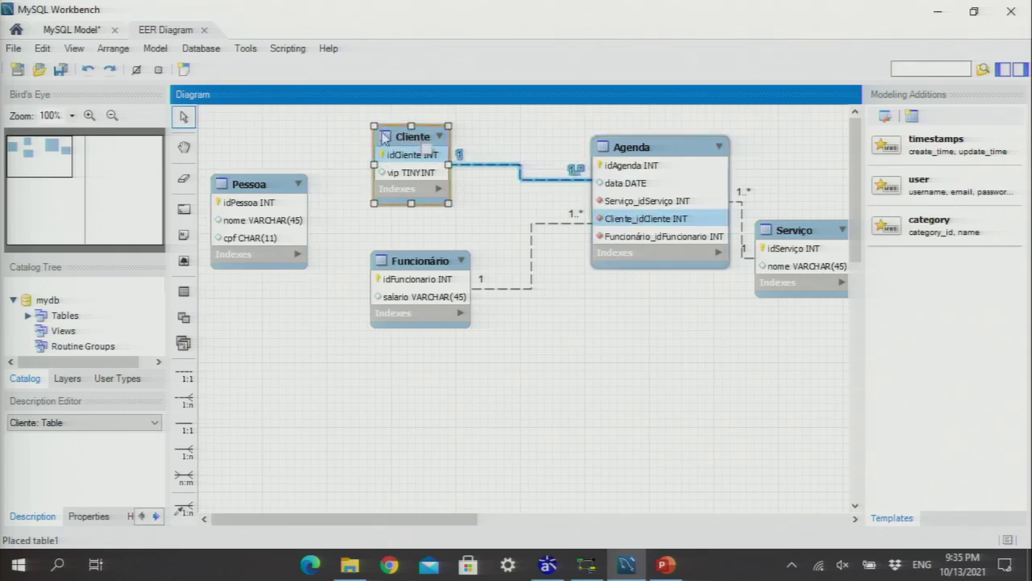
left_click(270, 184)
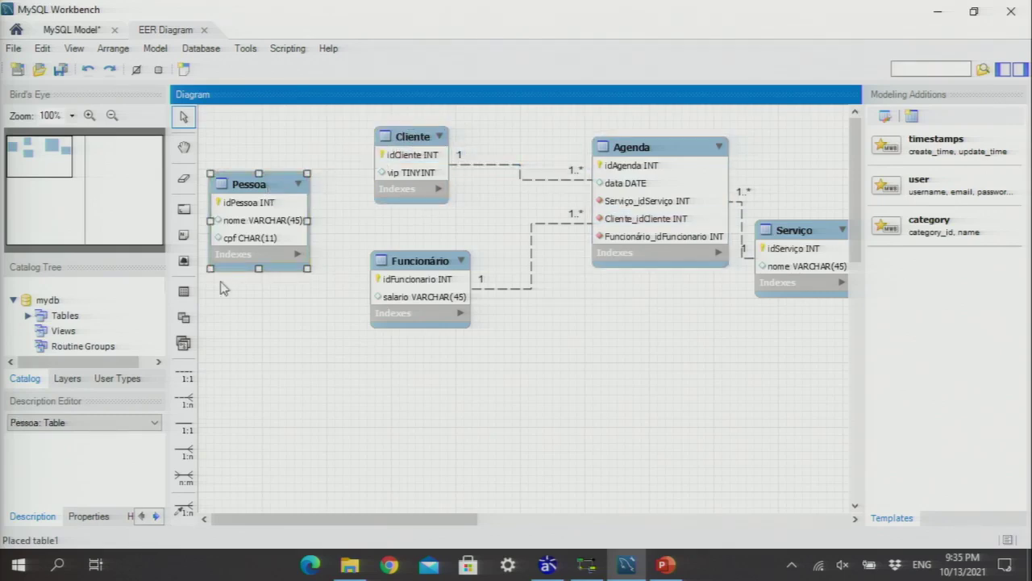